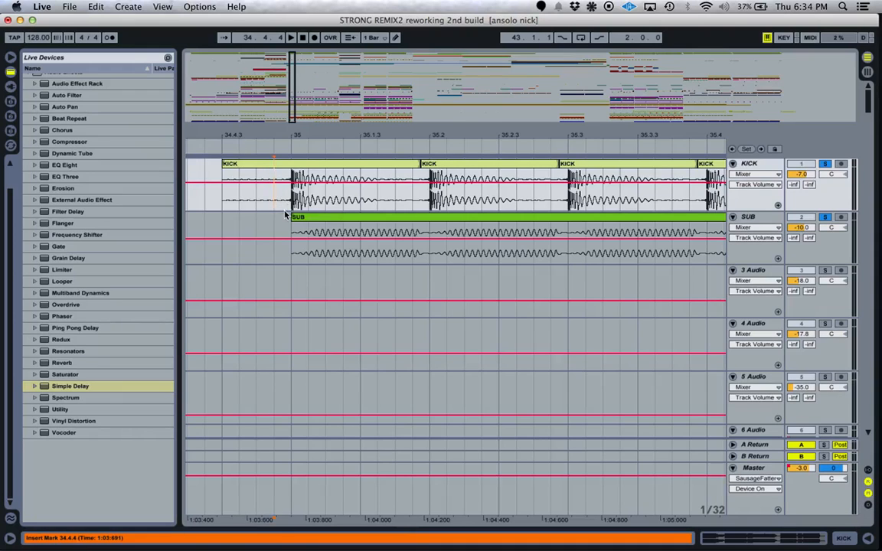
# - Play the soloed KICK and SUB tracks together from 34.4.4, just before bar 35
pyautogui.moveTo(295, 88); pyautogui.dragTo(295, 78)
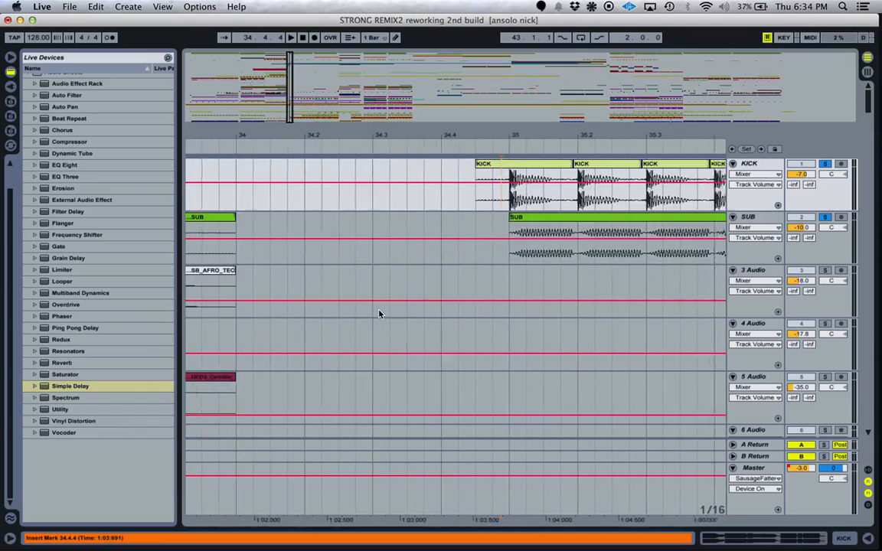
pyautogui.hscroll(5, 383, 313)
pyautogui.hscroll(-2, 378, 313)
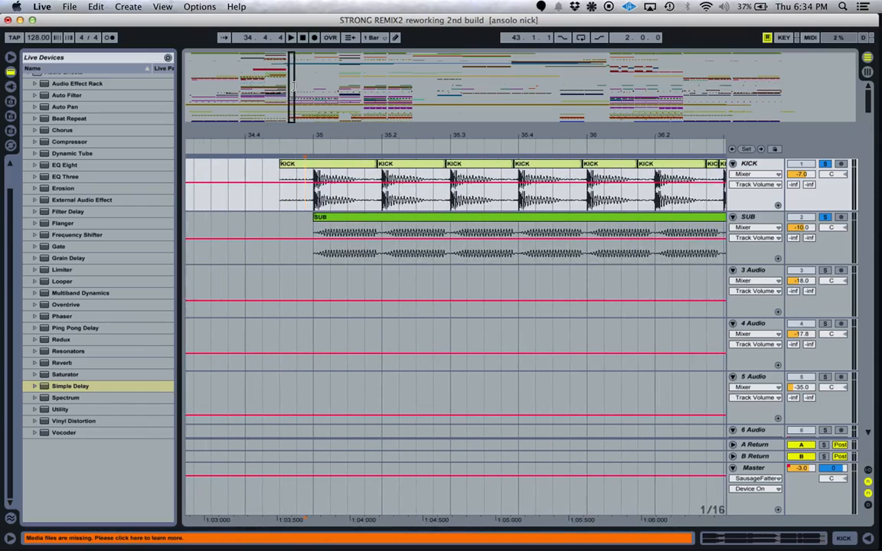
pyautogui.moveTo(293, 78); pyautogui.dragTo(293, 86)
pyautogui.hscroll(-4, 308, 322)
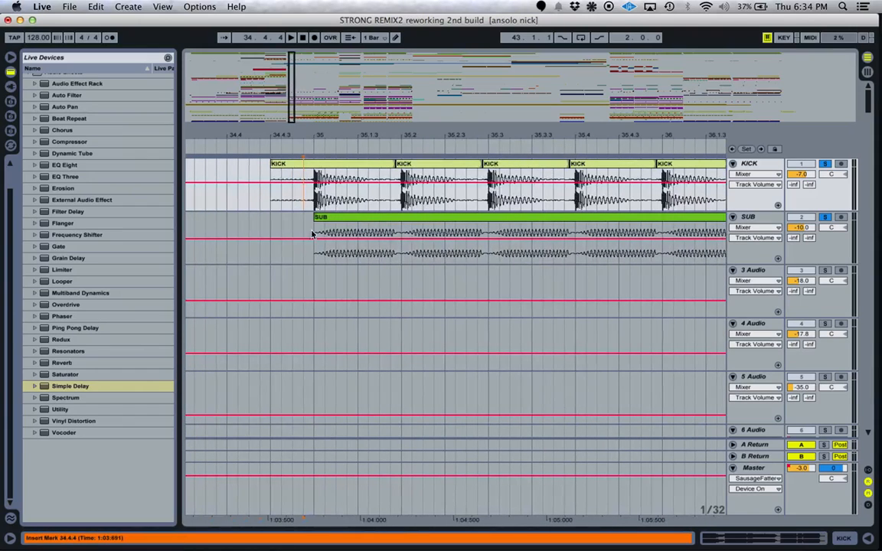
pyautogui.press('space')
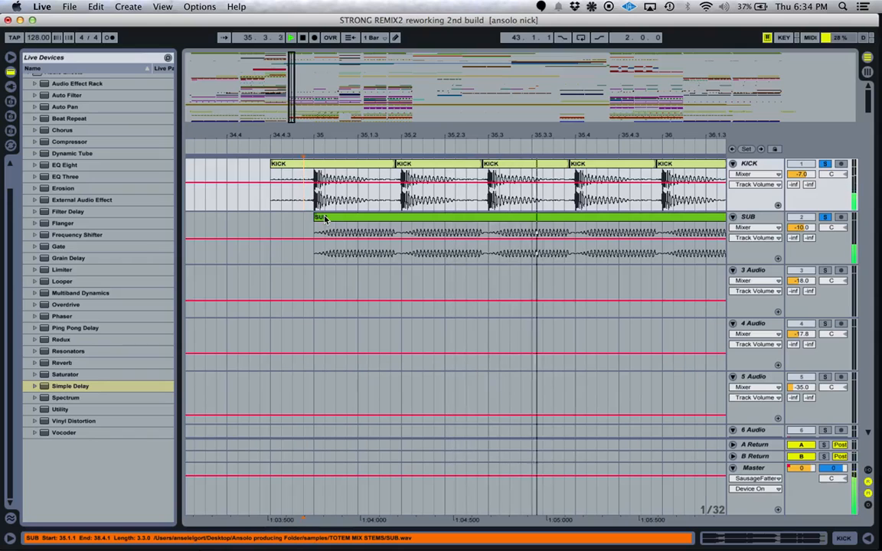
# - Inspect the sample settings of the SUB clip starting at bar 35 and hide the clip details again
pyautogui.doubleClick(324, 219)
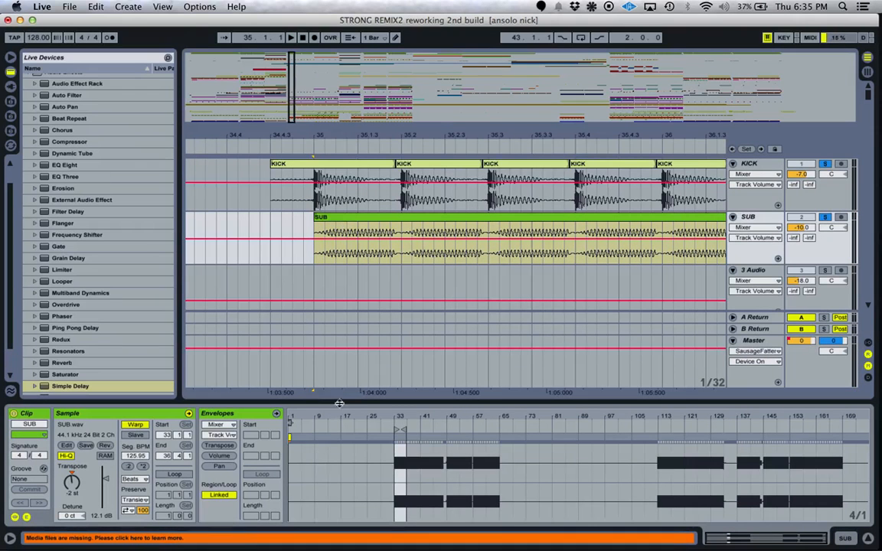
pyautogui.moveTo(341, 402); pyautogui.dragTo(329, 549)
pyautogui.moveTo(294, 89); pyautogui.dragTo(294, 103)
# - Replay the KICK and SUB tracks in solo from 34.4.4 through bar 35, and stop playback
pyautogui.click(830, 217)
pyautogui.click(826, 165)
pyautogui.click(270, 204)
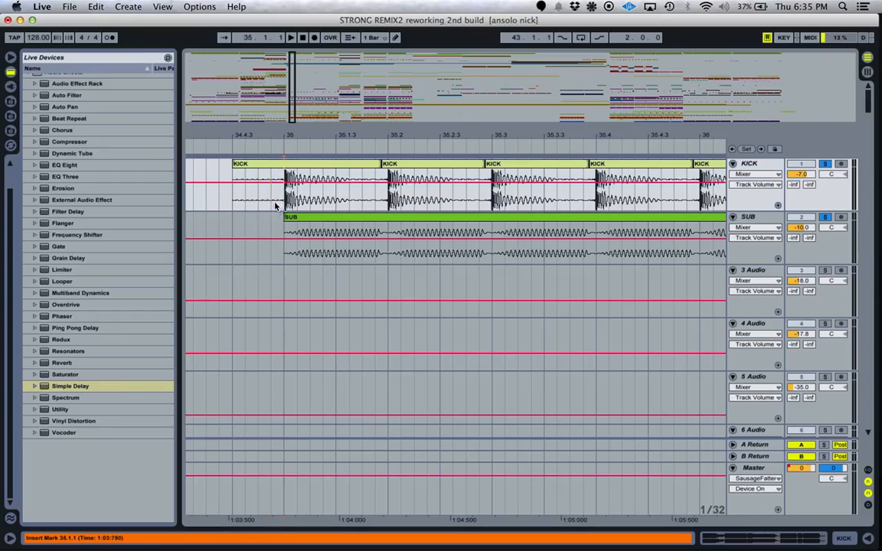
pyautogui.press('space')
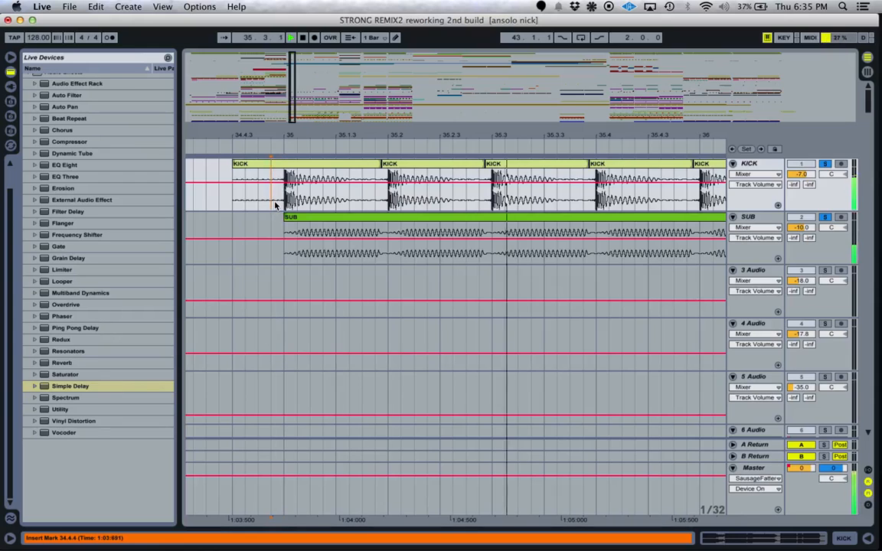
pyautogui.press('space')
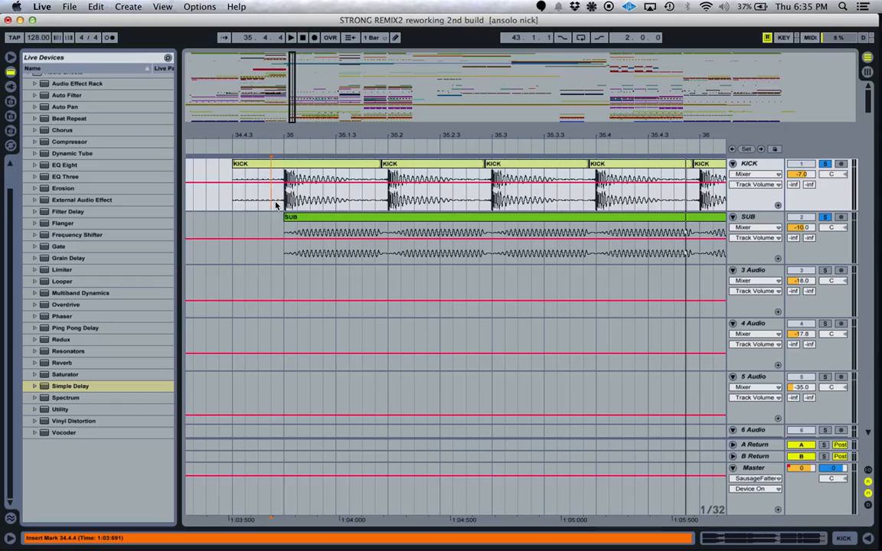
# - Unsolo KICK and SUB and play the full arrangement from bar 34 into bar 36 while checking the other tracks
pyautogui.click(286, 251)
pyautogui.click(275, 206)
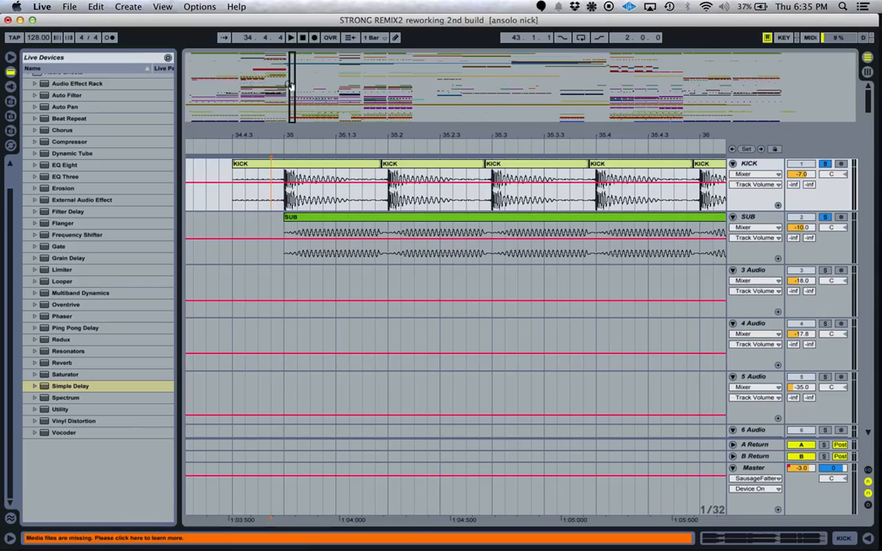
pyautogui.moveTo(291, 92); pyautogui.dragTo(291, 61)
pyautogui.scroll(-3, 357, 230)
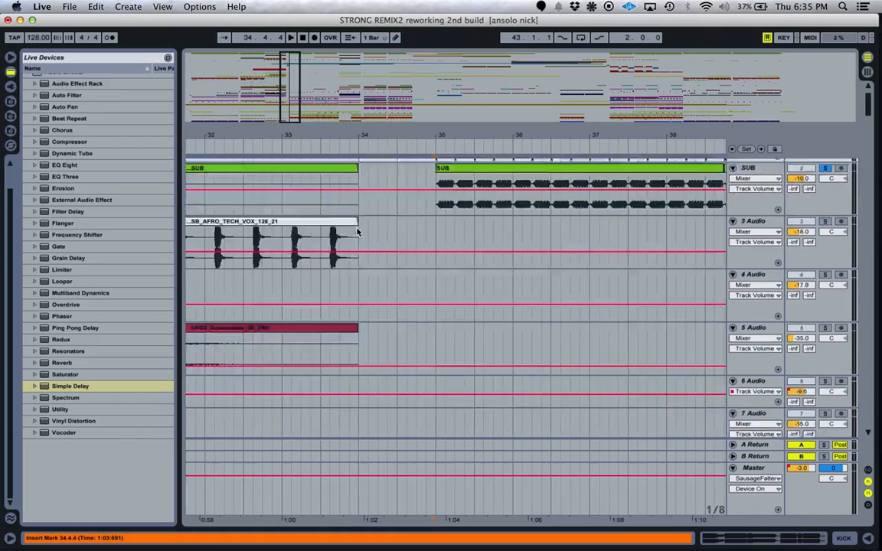
pyautogui.scroll(3, 357, 232)
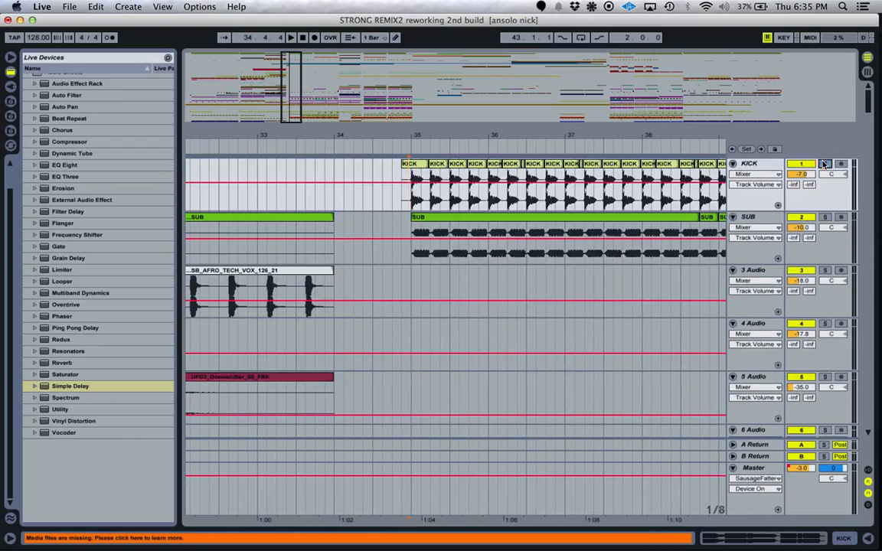
pyautogui.click(333, 206)
pyautogui.press('space')
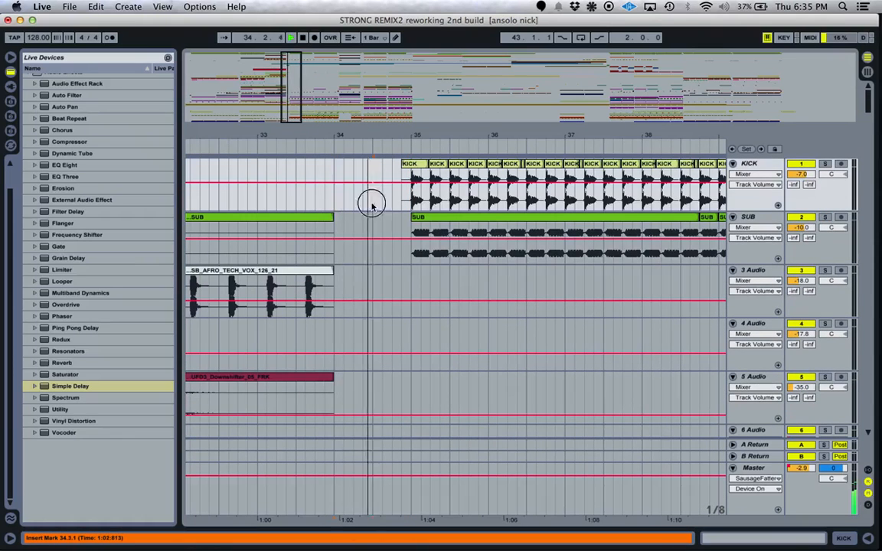
pyautogui.scroll(-10, 373, 205)
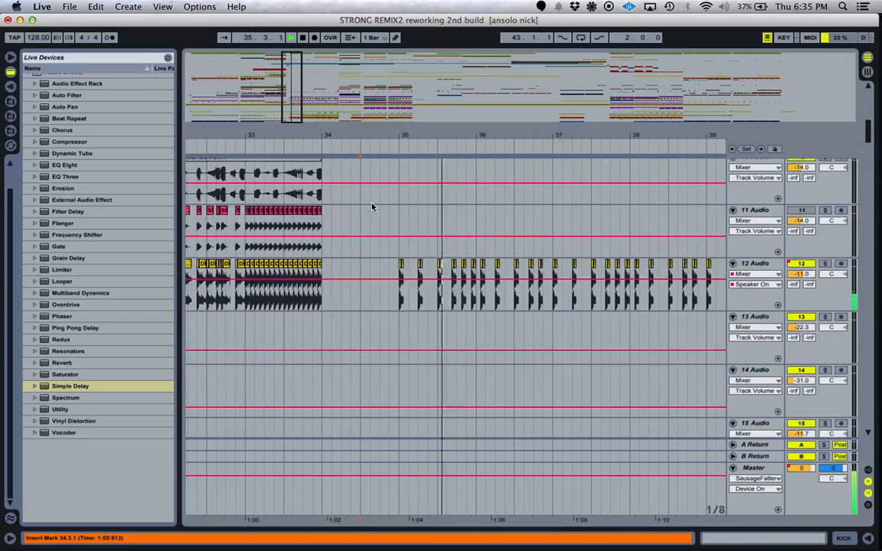
pyautogui.scroll(-7, 416, 278)
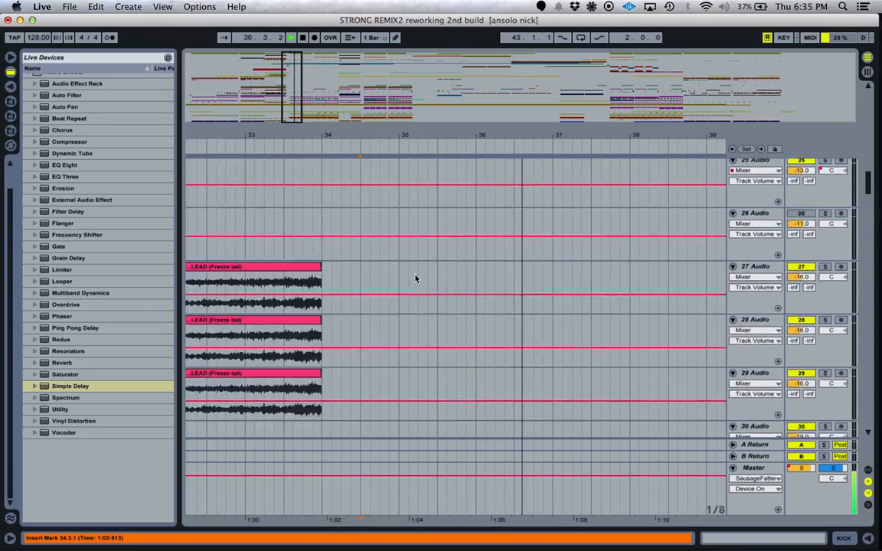
pyautogui.press('space')
# - Solo track 21 and play its VOCAL clip from bar 34
pyautogui.click(321, 372)
pyautogui.scroll(-2, 320, 372)
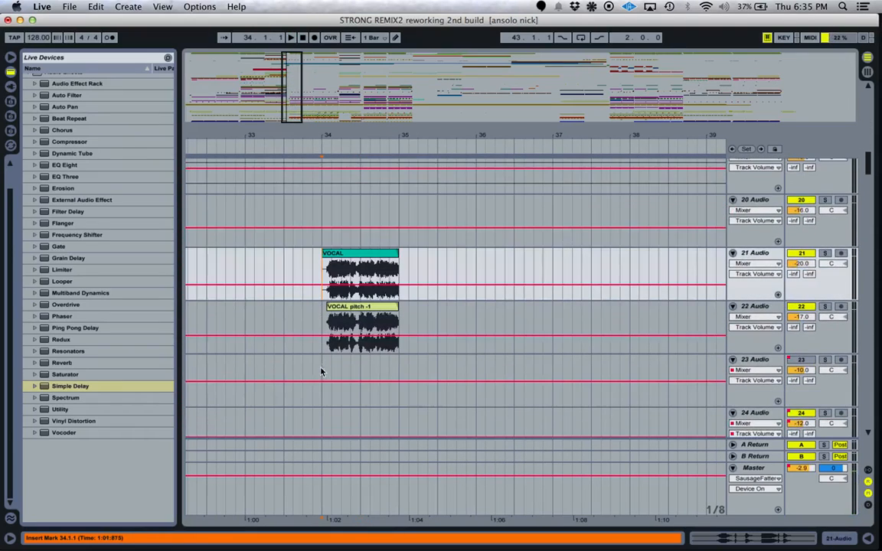
pyautogui.press('space')
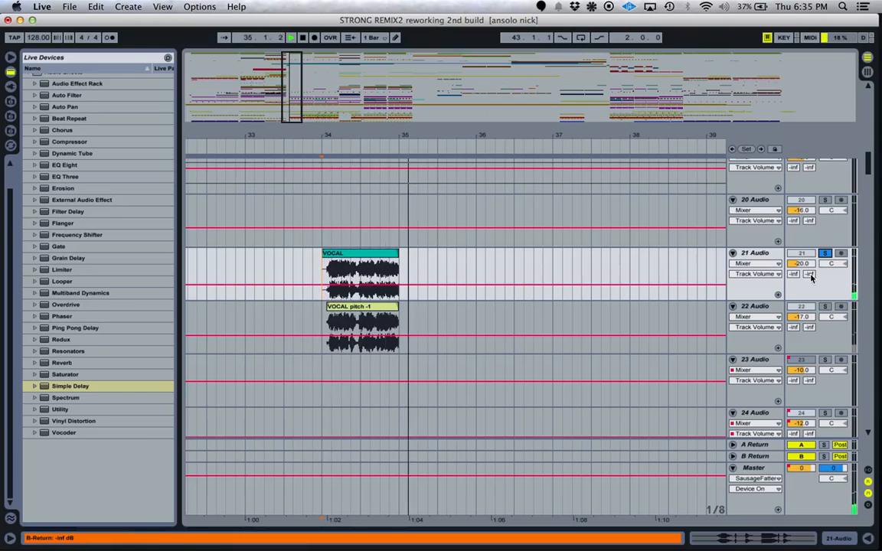
# - Solo track 22 instead and play its VOCAL pitch -1 clip from 34.1.3
pyautogui.click(824, 307)
pyautogui.click(330, 329)
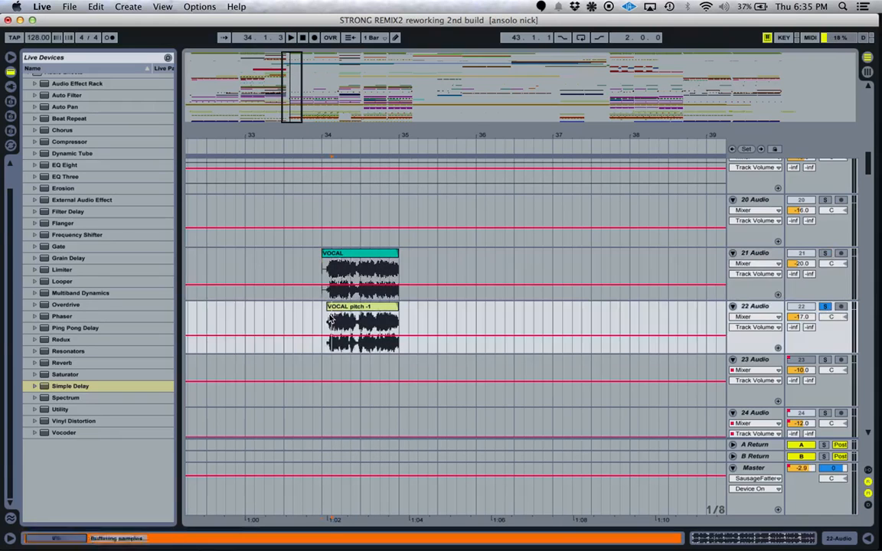
pyautogui.press('space')
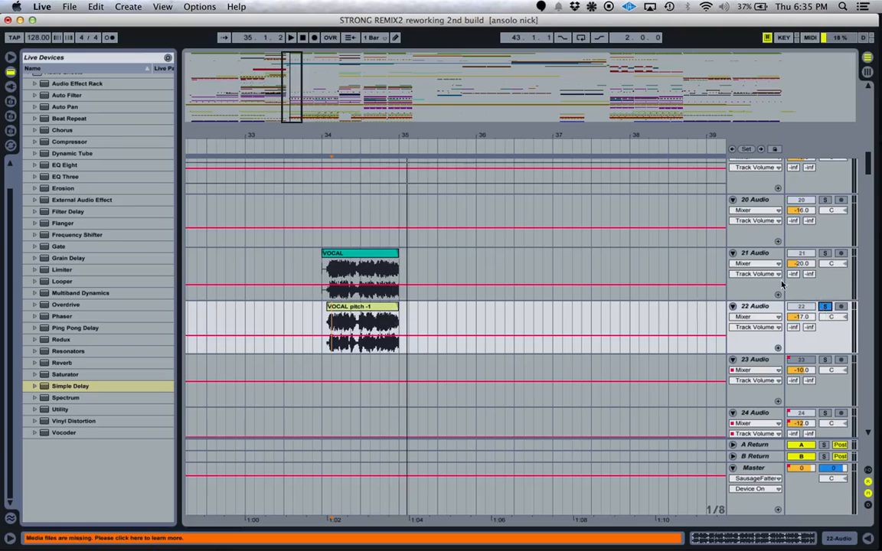
# - Solo both vocal tracks, 21 and 22, and play them together from bar 34
pyautogui.click(322, 314)
pyautogui.click(321, 261)
pyautogui.click(321, 318)
pyautogui.press('space')
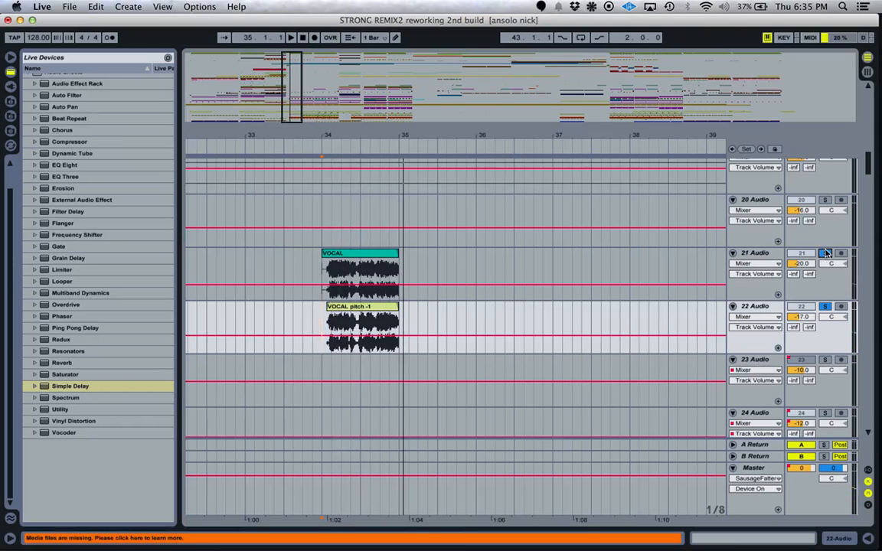
# - Unsolo the two vocal tracks and play the full mix from bar 34 and from bar 35
pyautogui.press('space')
pyautogui.press('space')
pyautogui.click(783, 253)
pyautogui.click(830, 255)
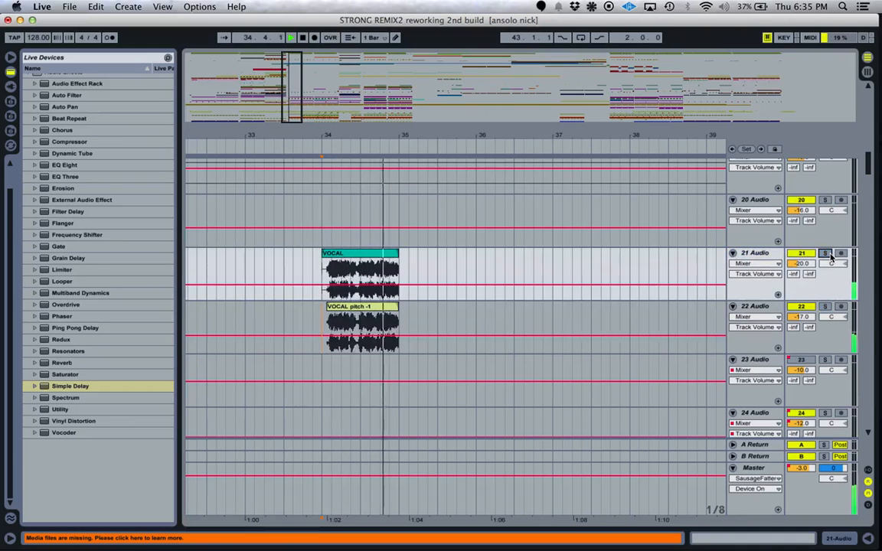
pyautogui.click(398, 219)
pyautogui.press('space')
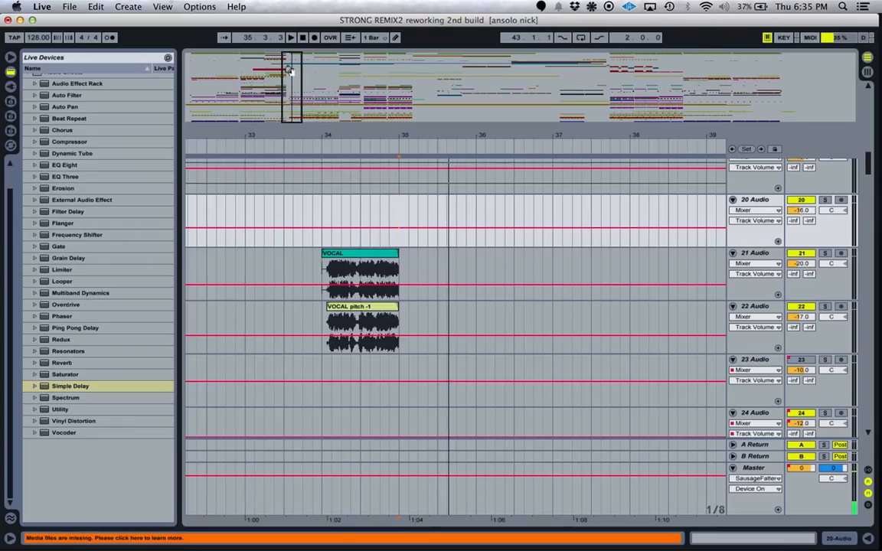
# - Examine the remaining tracks across roughly bars 28 to 50 and play the mix briefly from bar 43
pyautogui.moveTo(289, 72); pyautogui.dragTo(289, 52)
pyautogui.scroll(-15, 322, 226)
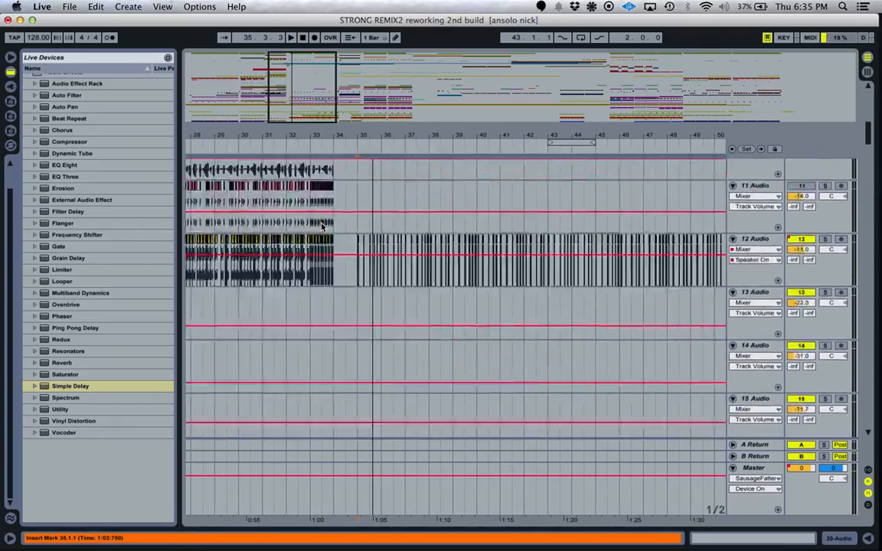
pyautogui.scroll(-20, 322, 227)
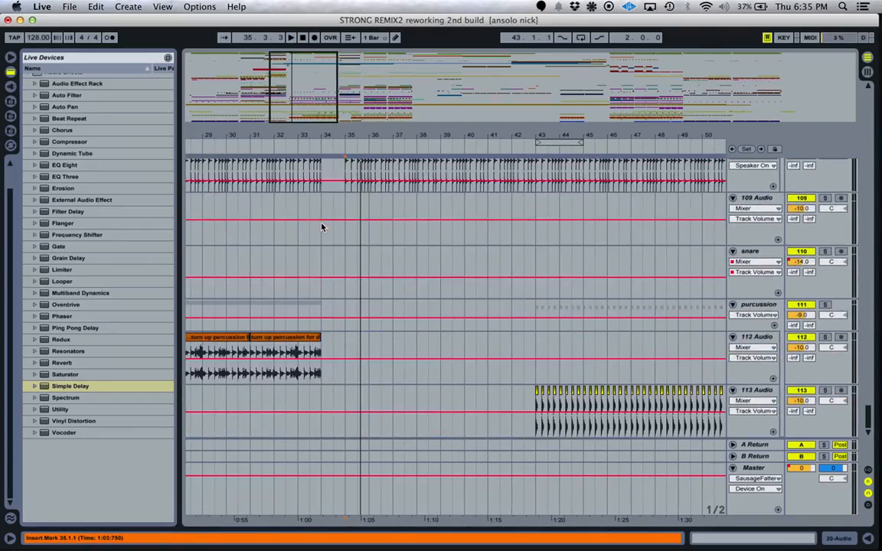
pyautogui.scroll(15, 353, 304)
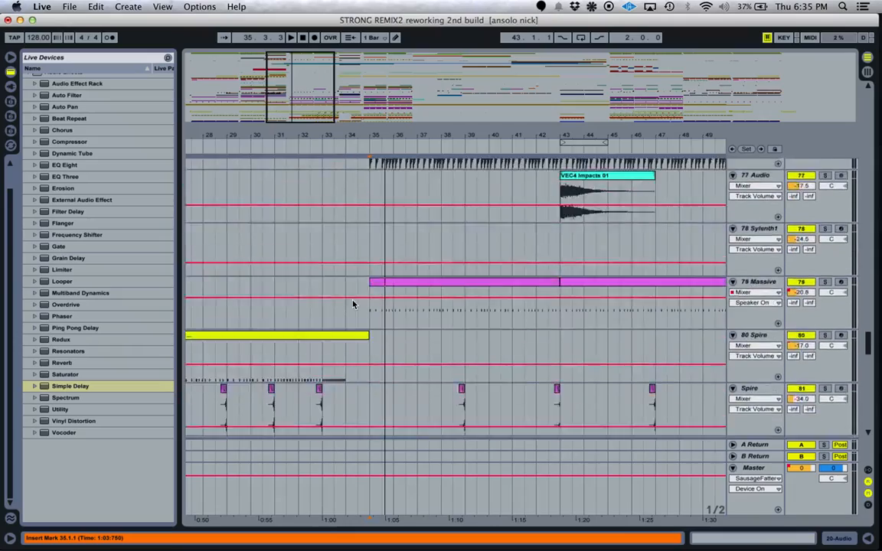
pyautogui.scroll(2, 364, 297)
pyautogui.click(462, 351)
pyautogui.scroll(15, 463, 349)
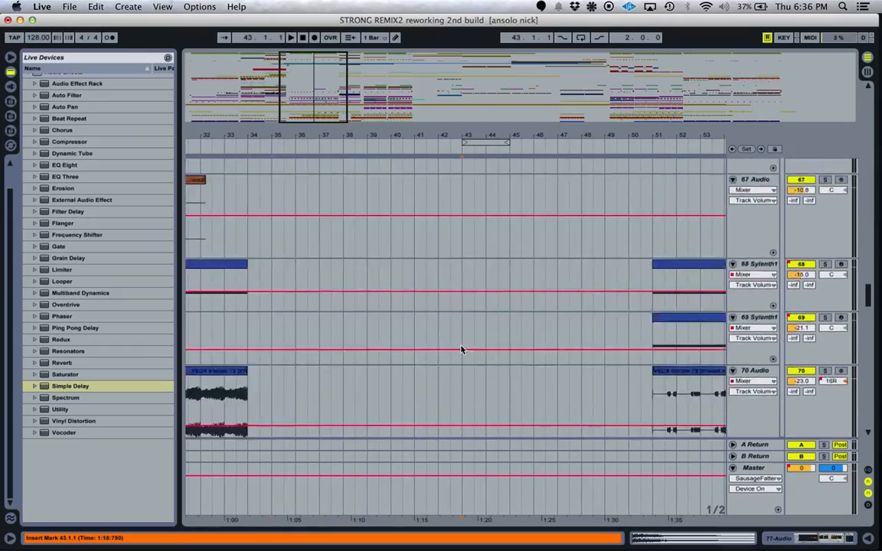
pyautogui.press('space')
pyautogui.scroll(-12, 463, 349)
pyautogui.scroll(5, 461, 350)
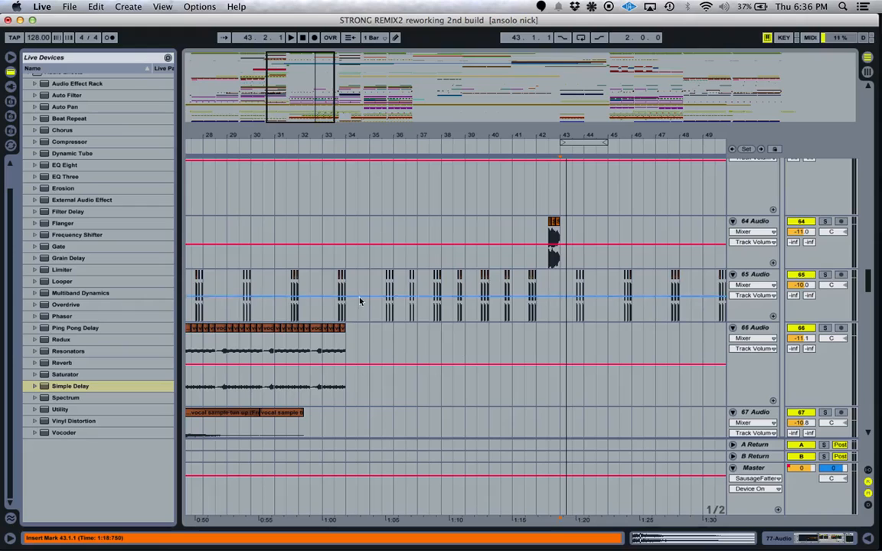
# - Solo track 65 and play its short vocal chops from 35.3.1, stopping in bar 36
pyautogui.click(365, 304)
pyautogui.click(825, 276)
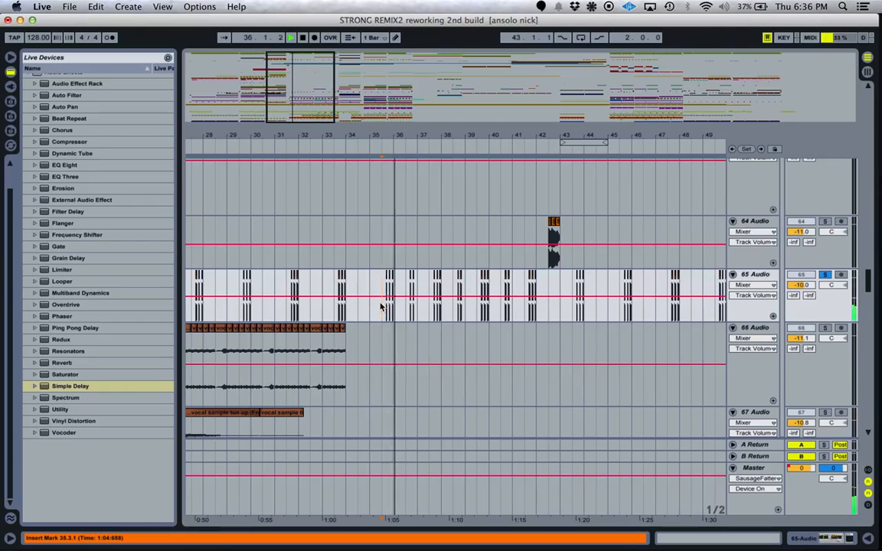
pyautogui.press('space')
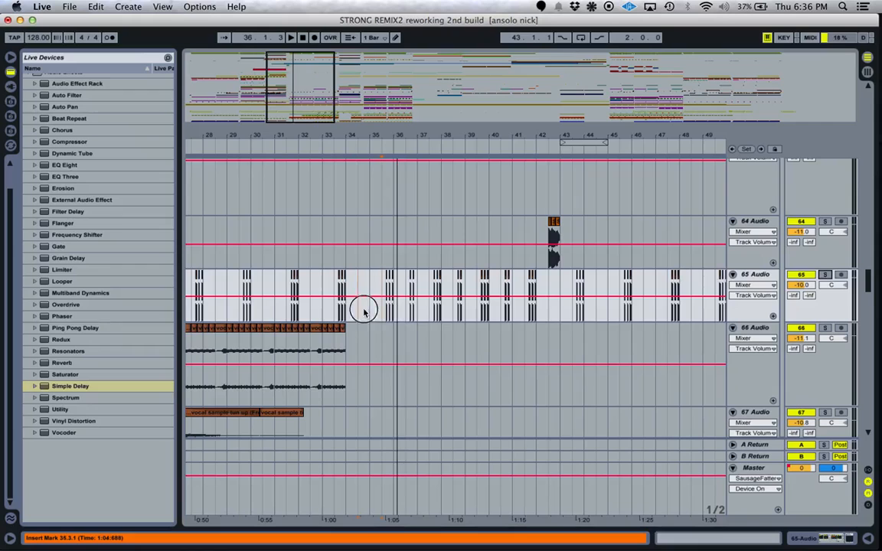
# - Go over the vocal chops on track 65 from bar 35 and place the insert marker at bar 40
pyautogui.click(348, 313)
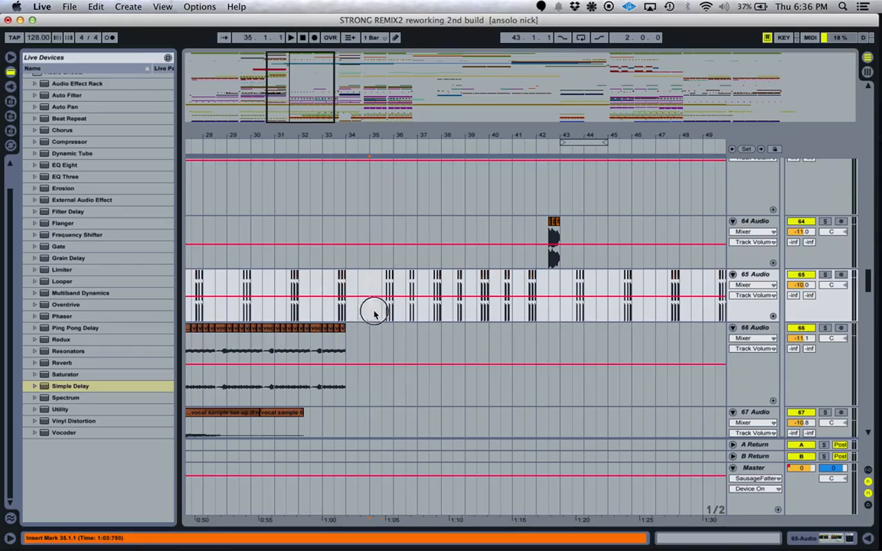
pyautogui.moveTo(374, 315); pyautogui.dragTo(494, 309)
pyautogui.click(467, 309)
pyautogui.click(493, 309)
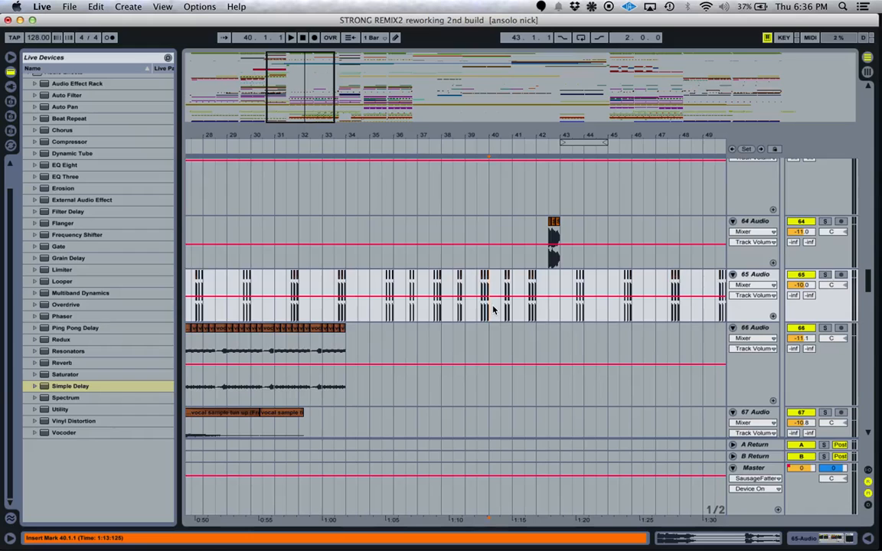
# - Zoom in on the vocal clips at 42.3.1 on track 64 and examine them alongside the surrounding tracks
pyautogui.click(553, 258)
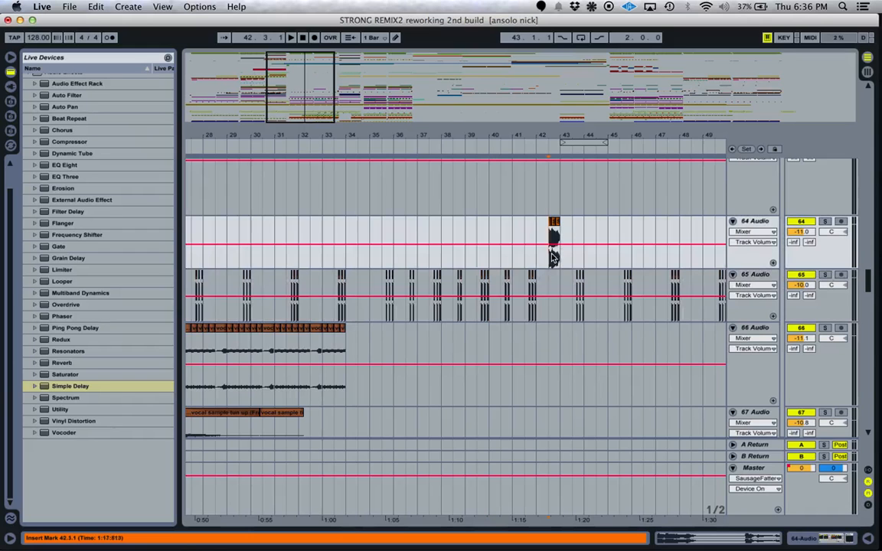
pyautogui.press('+')
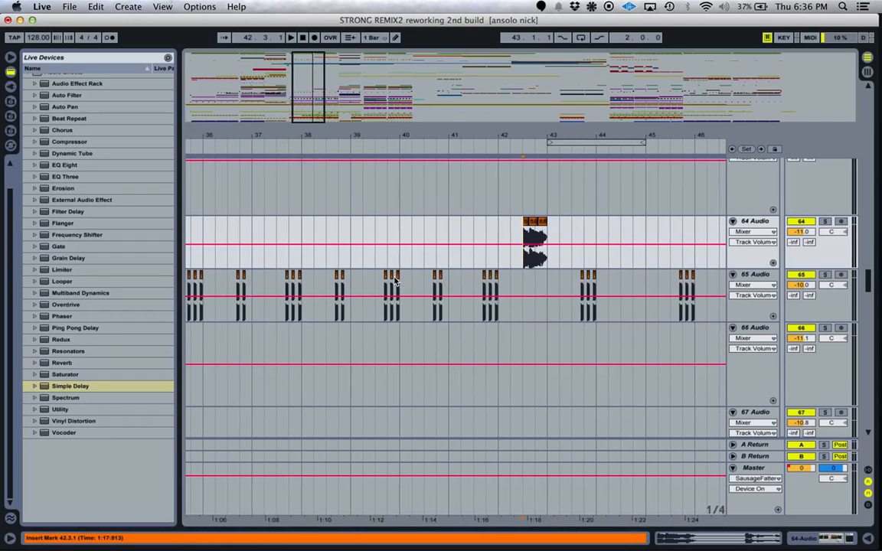
pyautogui.hscroll(4, 383, 325)
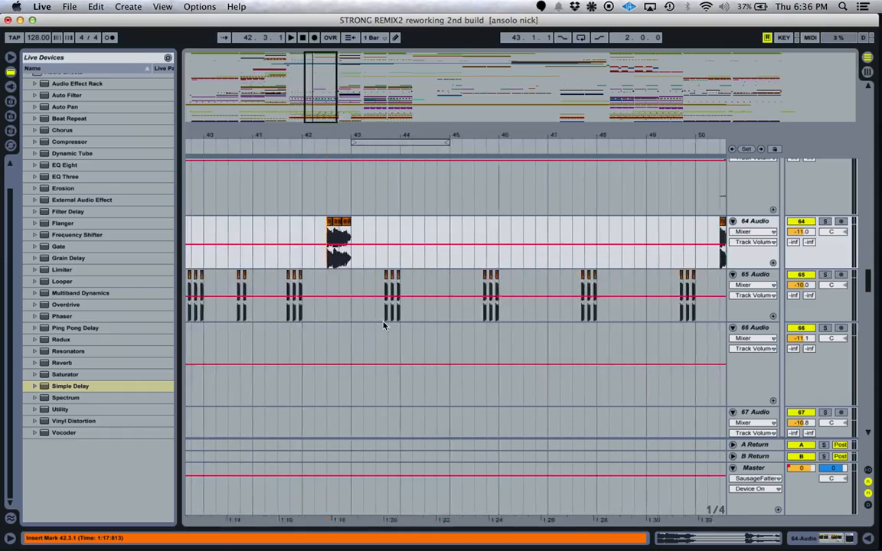
pyautogui.scroll(1, 384, 324)
pyautogui.hscroll(-1, 384, 325)
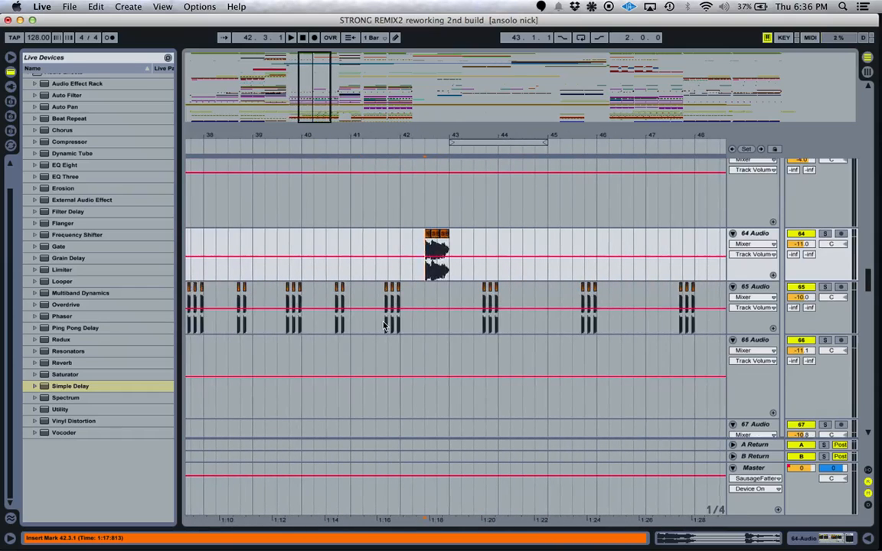
pyautogui.scroll(-10, 384, 325)
pyautogui.scroll(11, 384, 325)
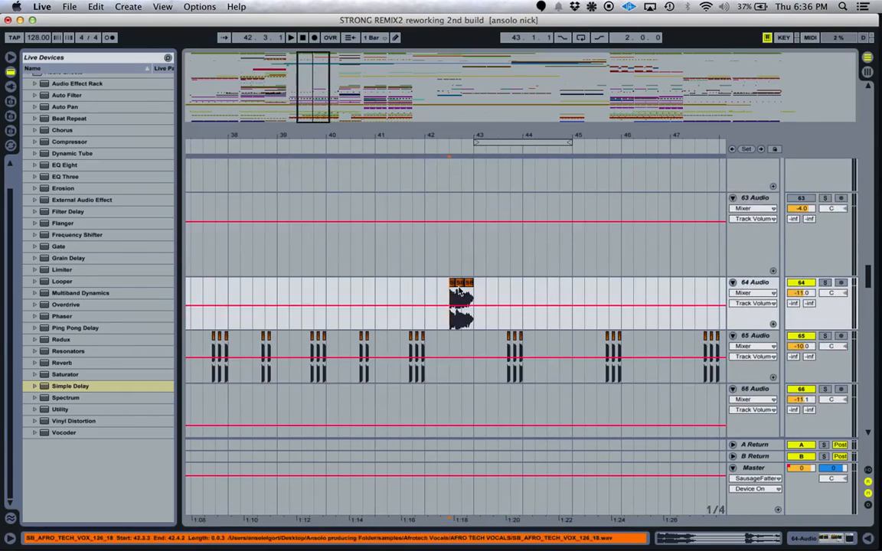
# - Solo track 112 and play its "turn up percussion for drop" clip from bar 51, stopping in bar 53
pyautogui.scroll(-15, 447, 266)
pyautogui.hscroll(2, 447, 266)
pyautogui.scroll(-2, 447, 266)
pyautogui.hscroll(3, 447, 267)
pyautogui.moveTo(325, 113); pyautogui.dragTo(339, 121)
pyautogui.scroll(-2, 378, 327)
pyautogui.hscroll(1, 378, 326)
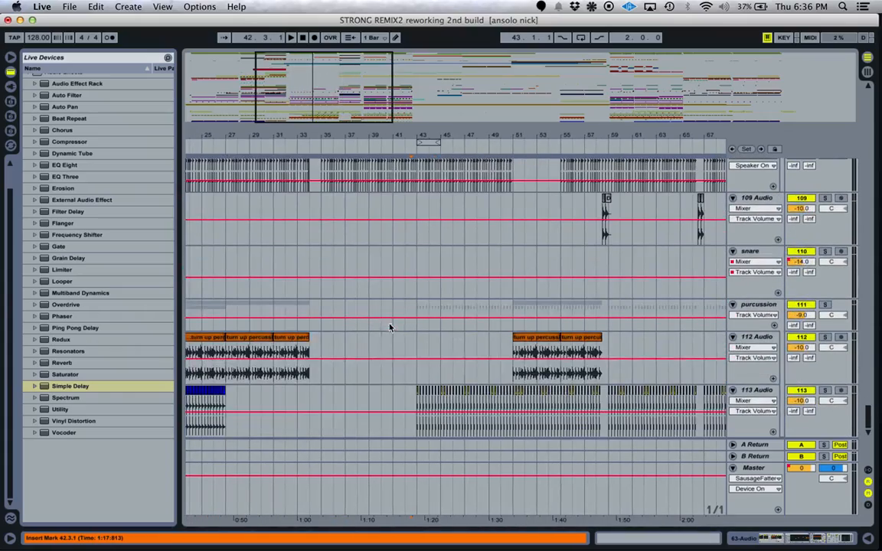
pyautogui.click(513, 357)
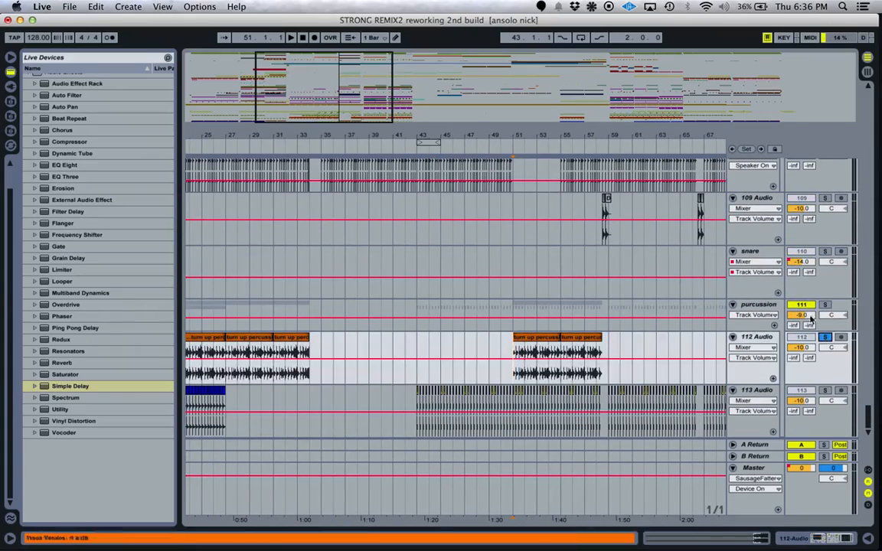
pyautogui.moveTo(380, 99); pyautogui.dragTo(373, 144)
pyautogui.hscroll(4, 366, 361)
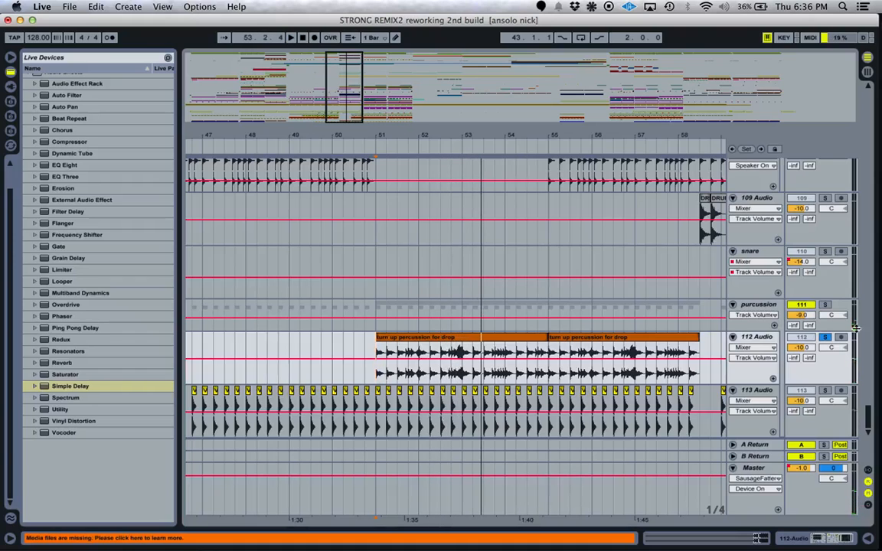
# - Unsolo track 112 and play the full mix from 3.1.1, where its percussion clips begin, stopping in bar 5
pyautogui.hscroll(-20, 531, 342)
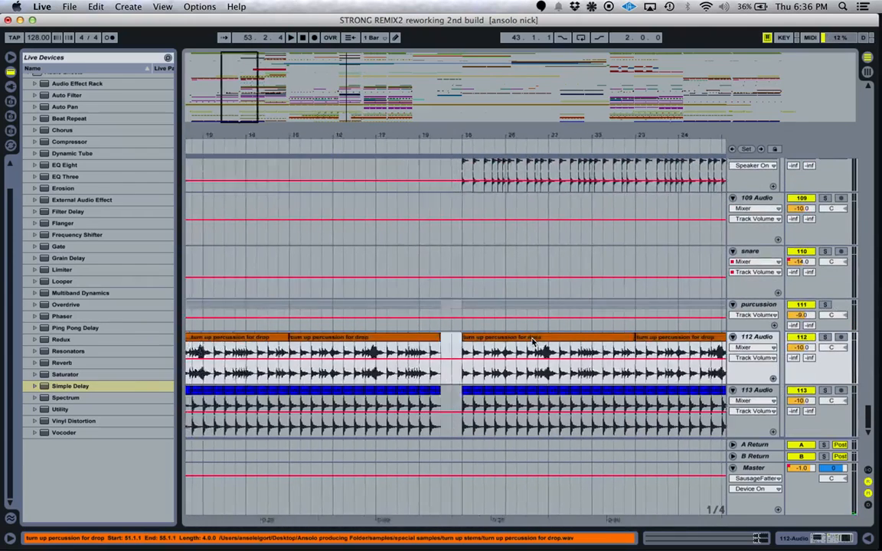
pyautogui.scroll(20, 241, 327)
pyautogui.hscroll(-2, 241, 327)
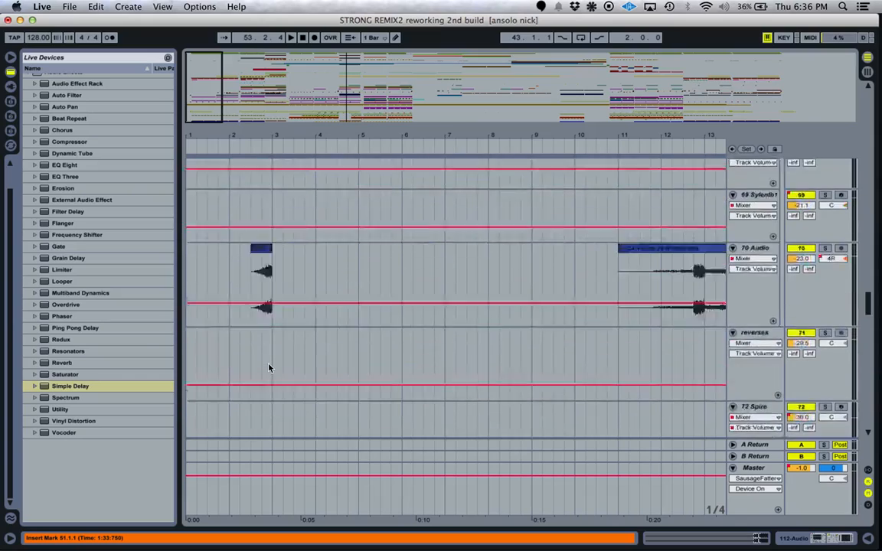
pyautogui.scroll(-20, 269, 368)
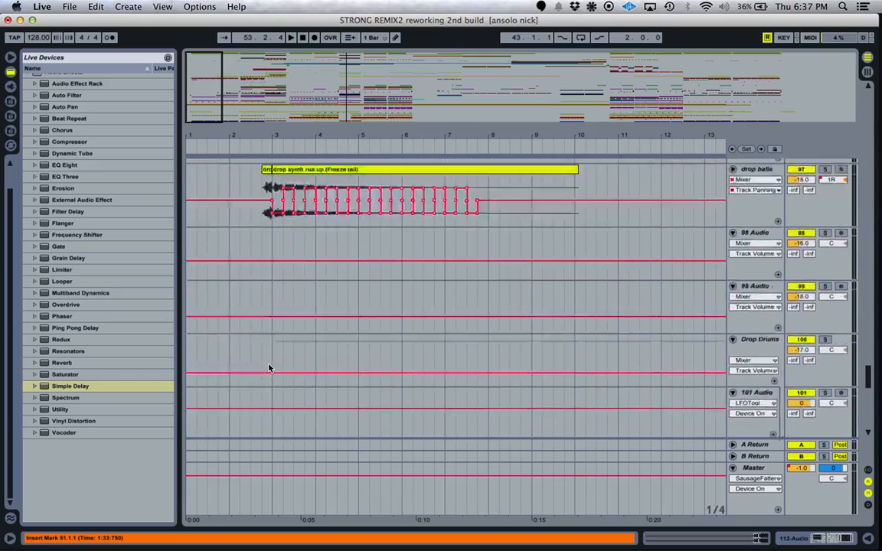
pyautogui.click(269, 368)
pyautogui.press('space')
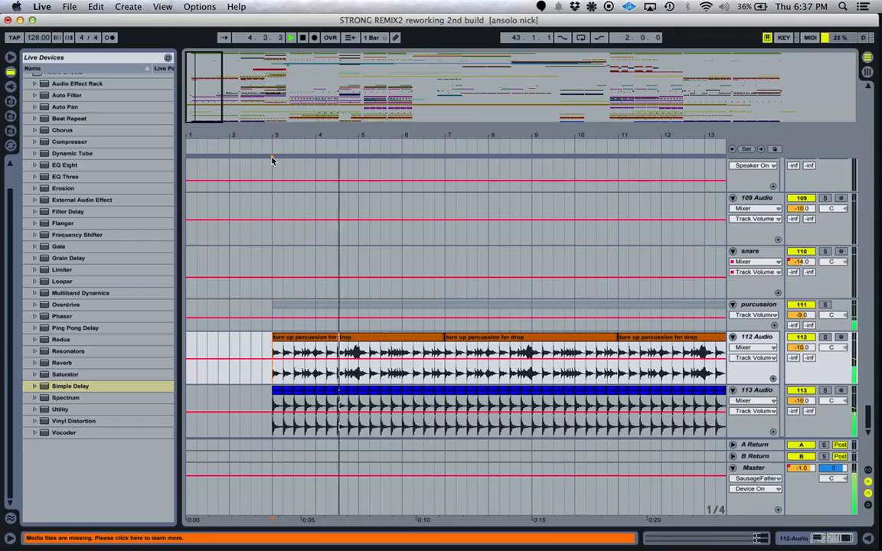
pyautogui.press('space')
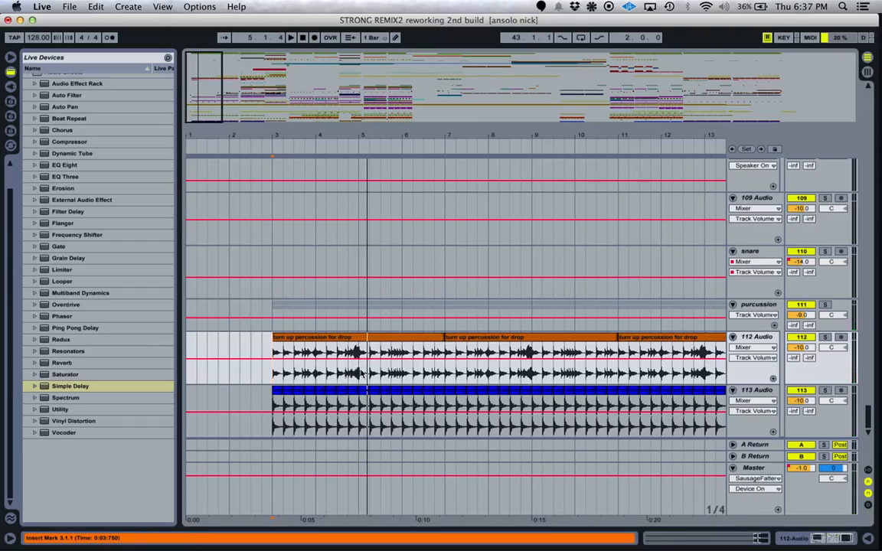
# - Examine the sub kick, vocal and percussion tracks across roughly bars 72 to 84
pyautogui.hscroll(15, 361, 373)
pyautogui.scroll(5, 361, 374)
pyautogui.scroll(20, 362, 373)
pyautogui.hscroll(3, 362, 374)
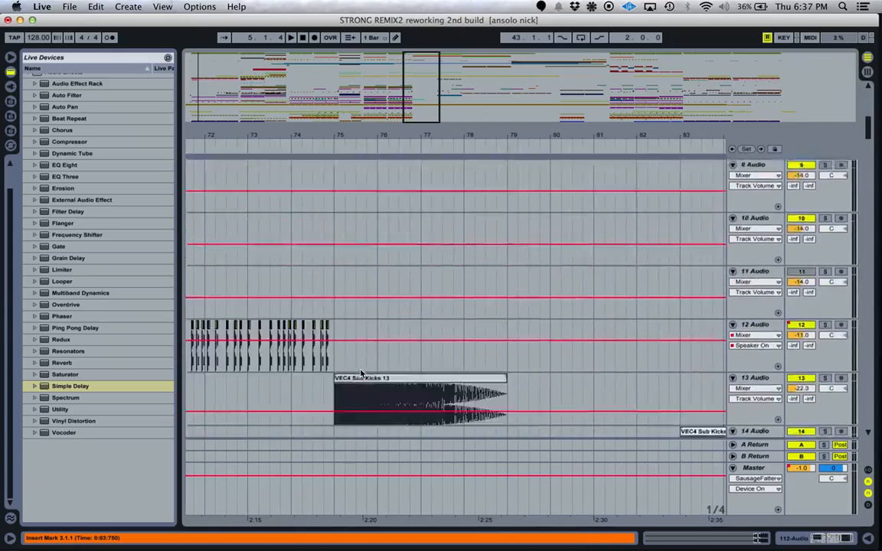
pyautogui.scroll(-15, 361, 373)
pyautogui.scroll(-15, 361, 374)
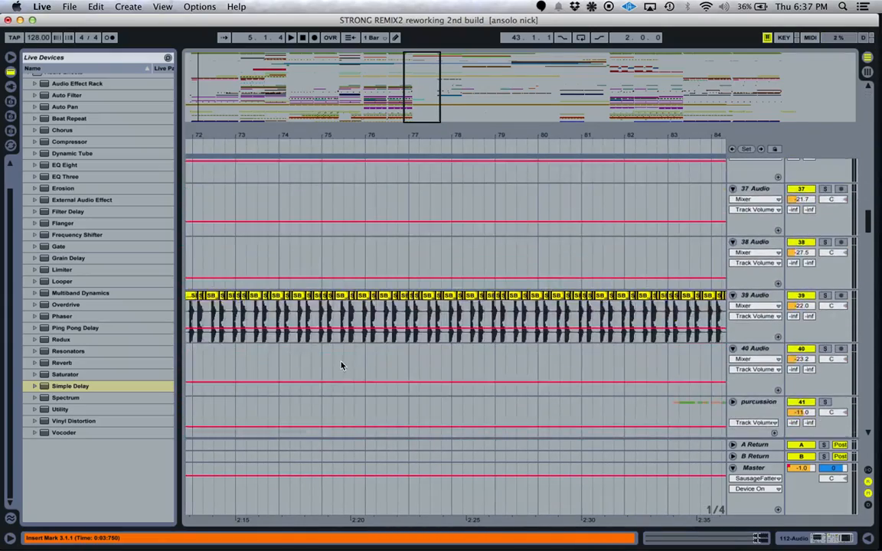
pyautogui.scroll(-20, 342, 365)
pyautogui.scroll(20, 342, 365)
pyautogui.scroll(10, 342, 365)
pyautogui.scroll(4, 342, 365)
# - Solo track 70 and play its short VEC4 vocal clip from 2.3.1, stopping at bar 3
pyautogui.hscroll(-20, 342, 365)
pyautogui.scroll(-20, 342, 365)
pyautogui.scroll(-20, 341, 365)
pyautogui.scroll(-8, 342, 365)
pyautogui.scroll(15, 341, 365)
pyautogui.scroll(12, 342, 366)
pyautogui.click(242, 354)
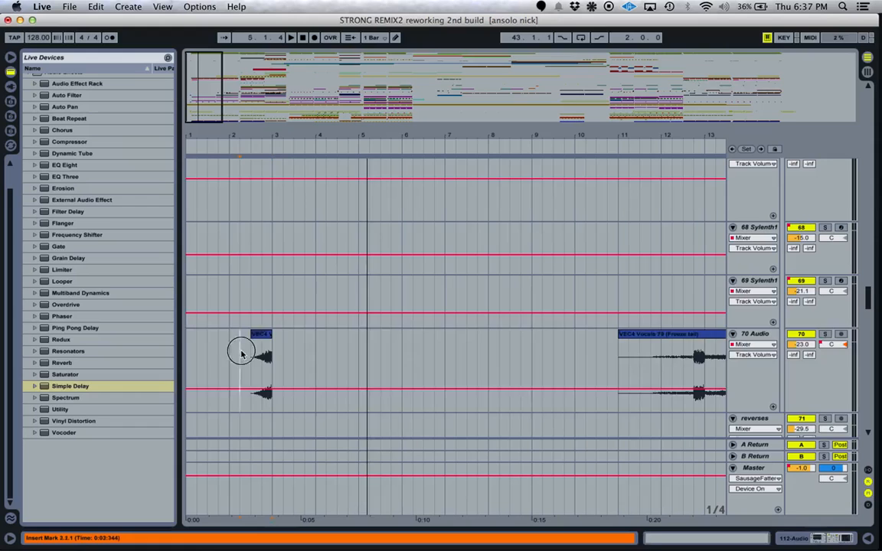
pyautogui.click(250, 357)
pyautogui.press('space')
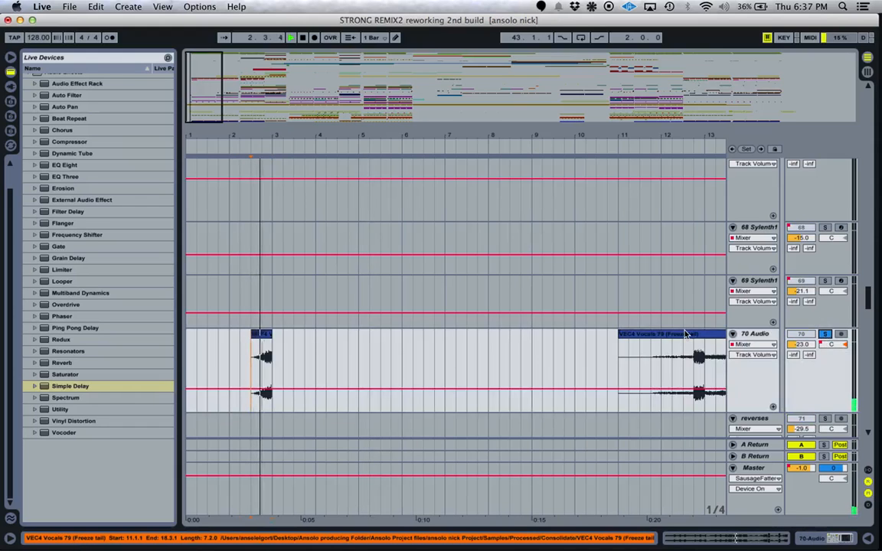
pyautogui.press('space')
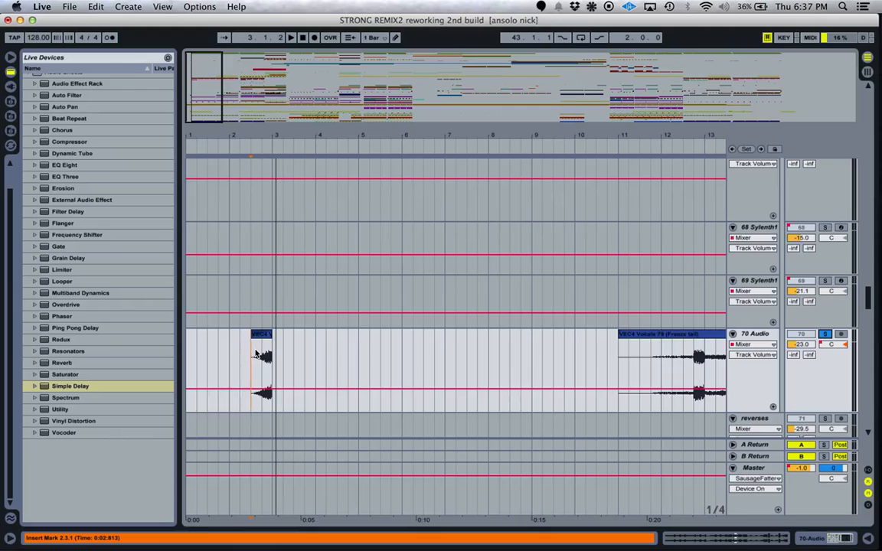
# - Play the soloed VEC4 Vocals 79 clip on track 70 from 11.4.1 and follow its waveform through bar 15
pyautogui.hscroll(5, 247, 269)
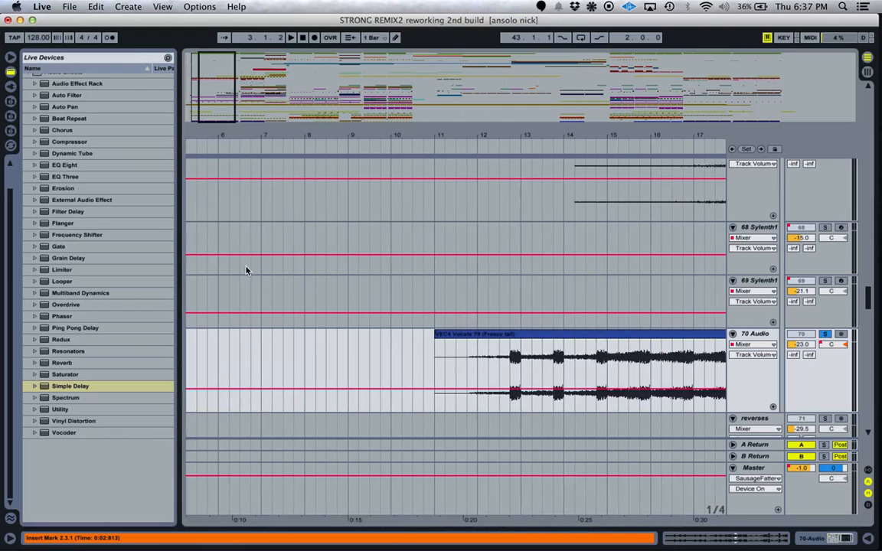
pyautogui.click(434, 359)
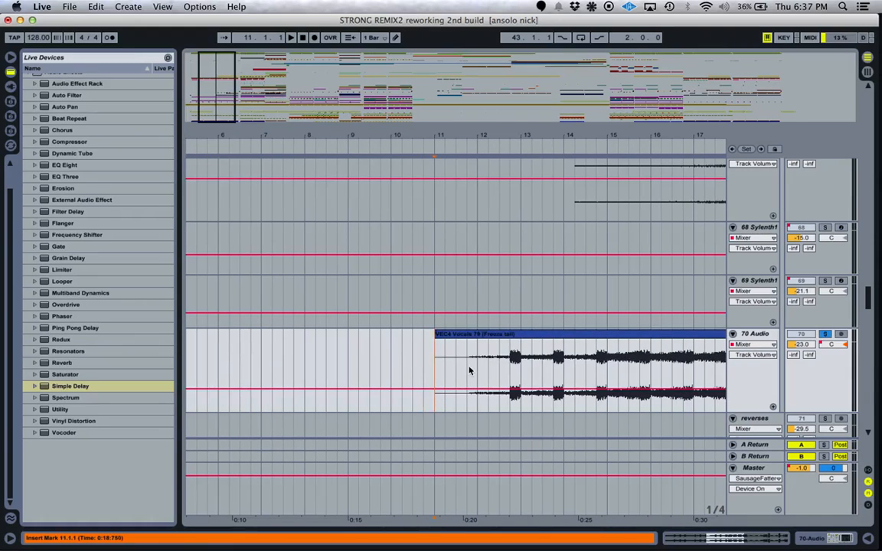
pyautogui.moveTo(222, 112)
pyautogui.mouseDown()
pyautogui.moveTo(238, 164)
pyautogui.moveTo(273, 225)
pyautogui.mouseUp()
pyautogui.scroll(-1, 273, 225)
pyautogui.hscroll(-5, 273, 225)
pyautogui.scroll(-3, 273, 225)
pyautogui.scroll(2, 273, 224)
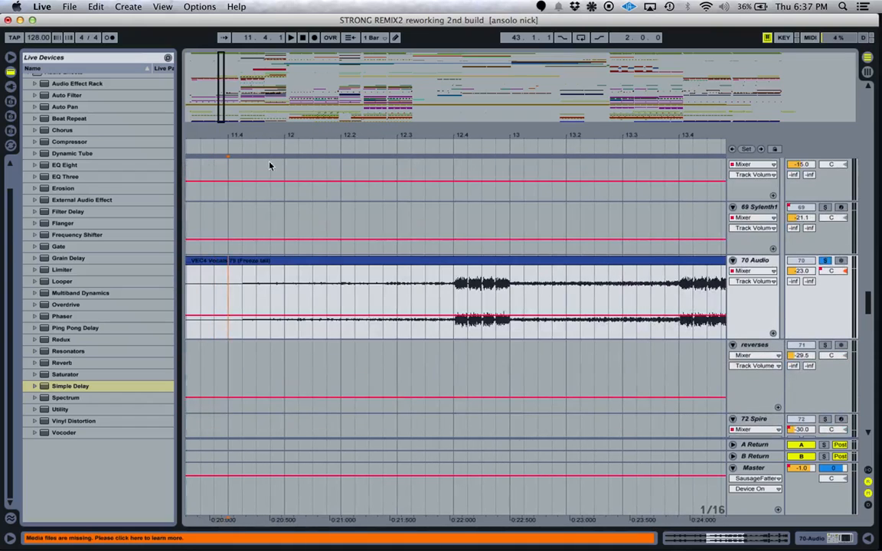
pyautogui.press('space')
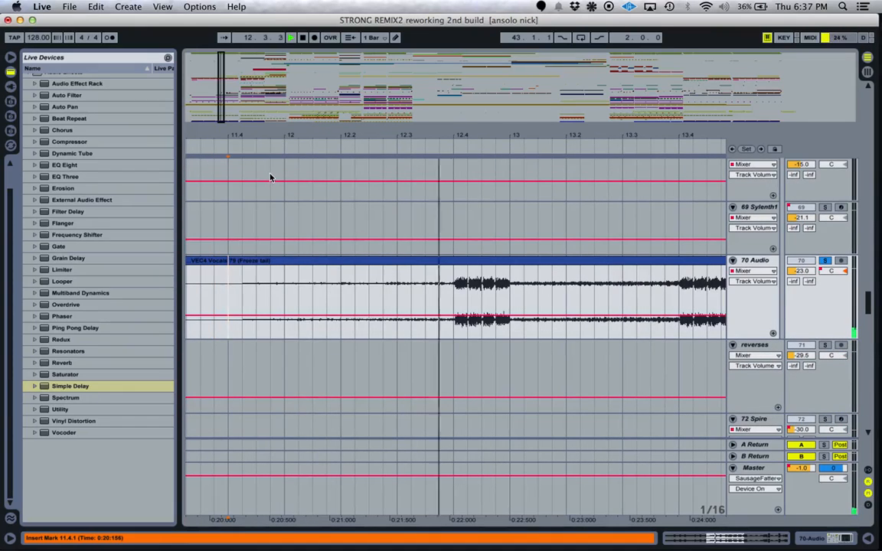
pyautogui.hscroll(5, 338, 355)
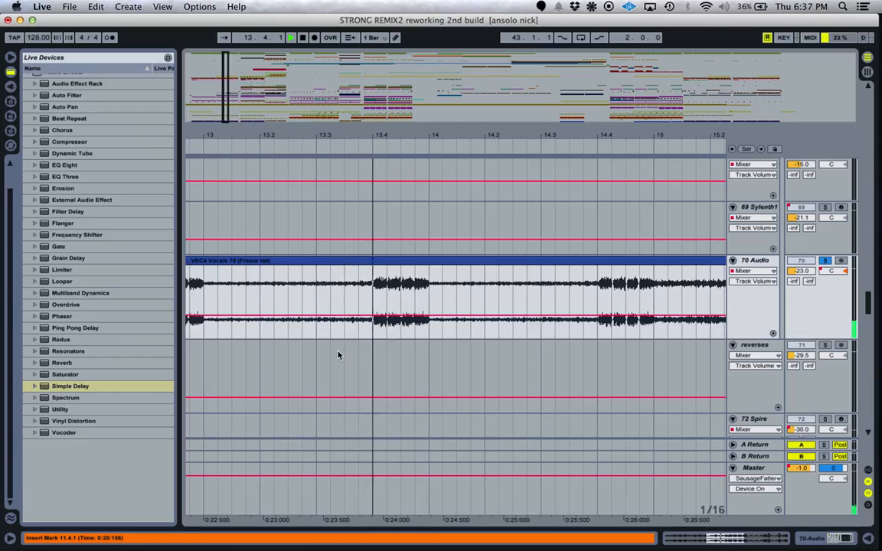
pyautogui.hscroll(3, 338, 354)
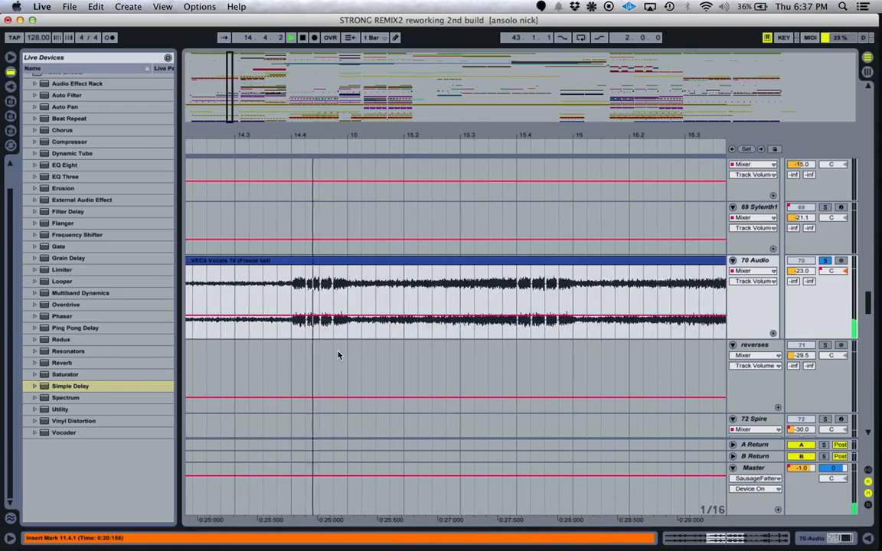
pyautogui.hscroll(2, 338, 354)
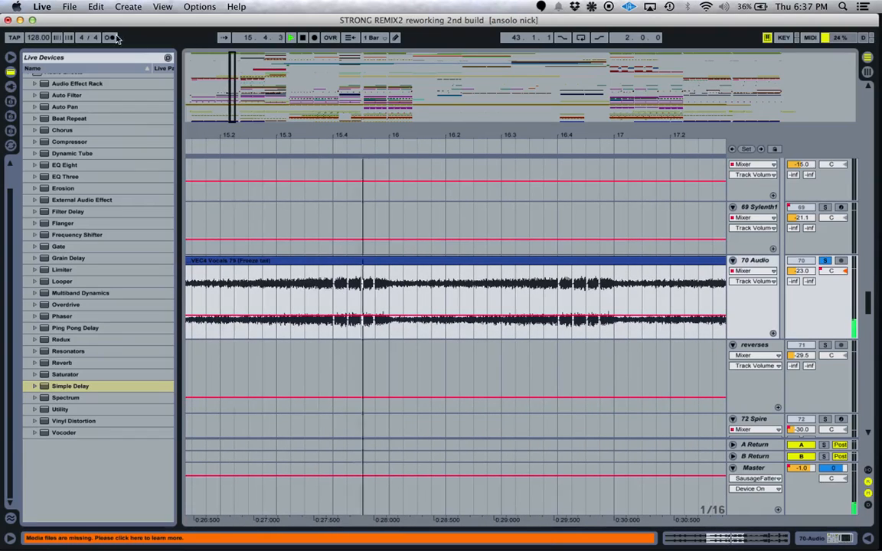
# - Enable Follow to track the playing vocal, then unsolo track 70 near its end to hear the full mix into bar 35
pyautogui.click(223, 36)
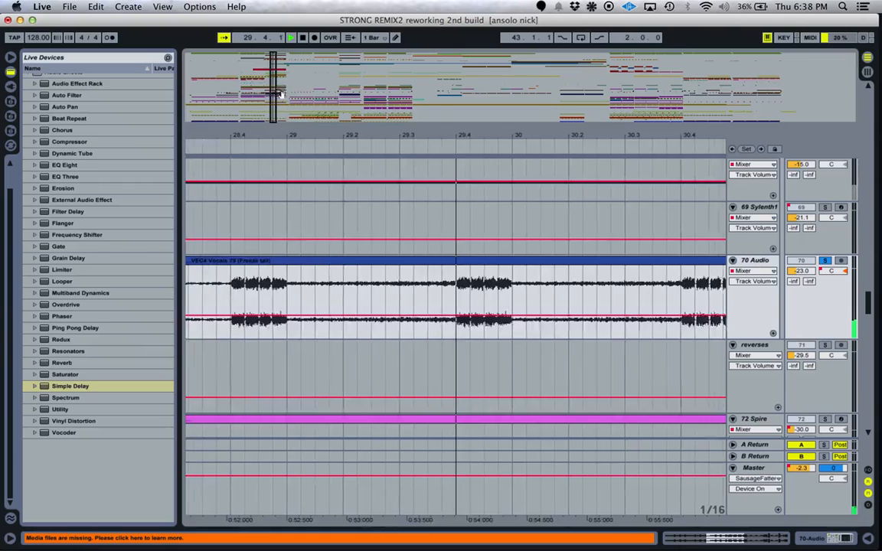
pyautogui.moveTo(277, 90); pyautogui.dragTo(277, 73)
pyautogui.hscroll(5, 366, 260)
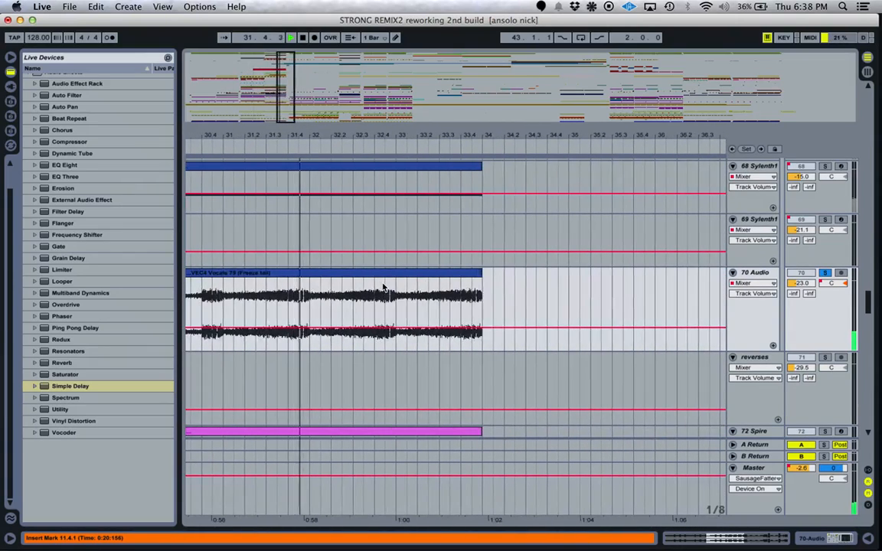
pyautogui.click(825, 274)
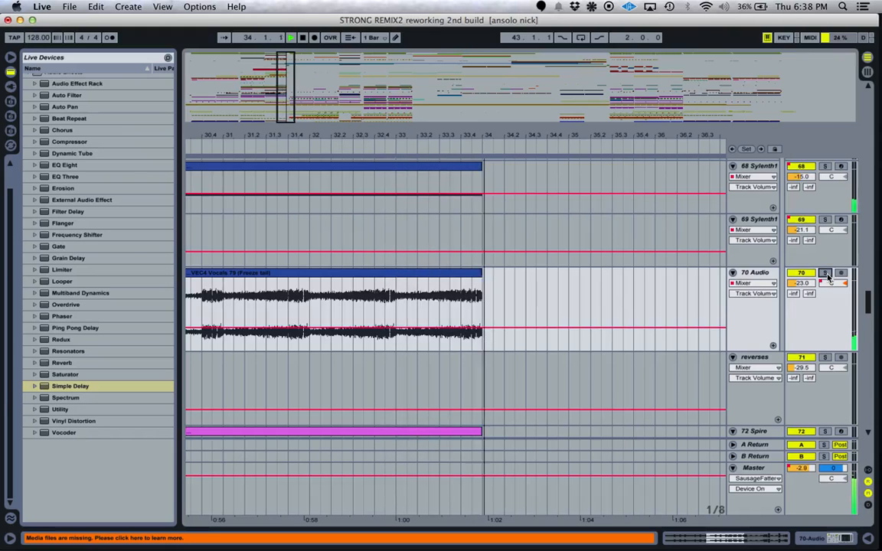
pyautogui.hscroll(5, 659, 285)
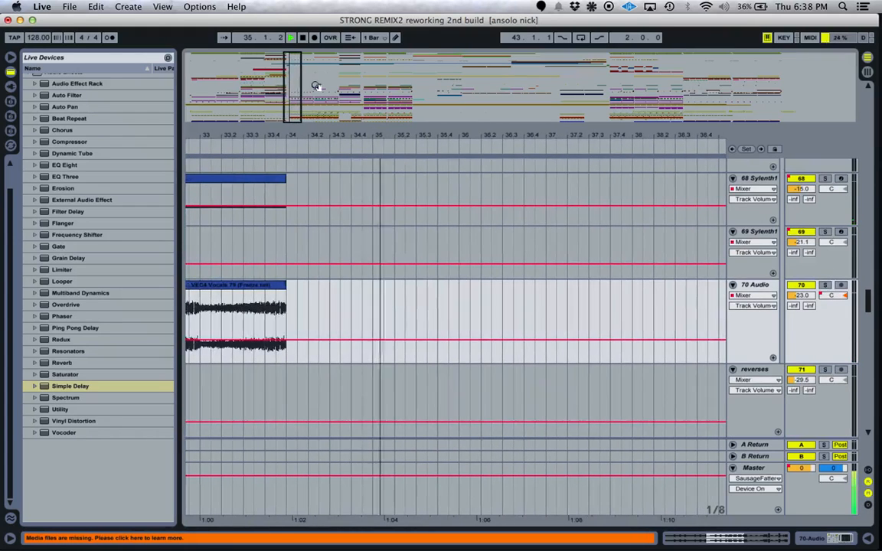
# - Play the full mix briefly from bar 51, where the second-half vocal clip on track 70 starts
pyautogui.moveTo(290, 83)
pyautogui.mouseDown()
pyautogui.moveTo(407, 342)
pyautogui.moveTo(452, 321)
pyautogui.mouseUp()
pyautogui.click(461, 314)
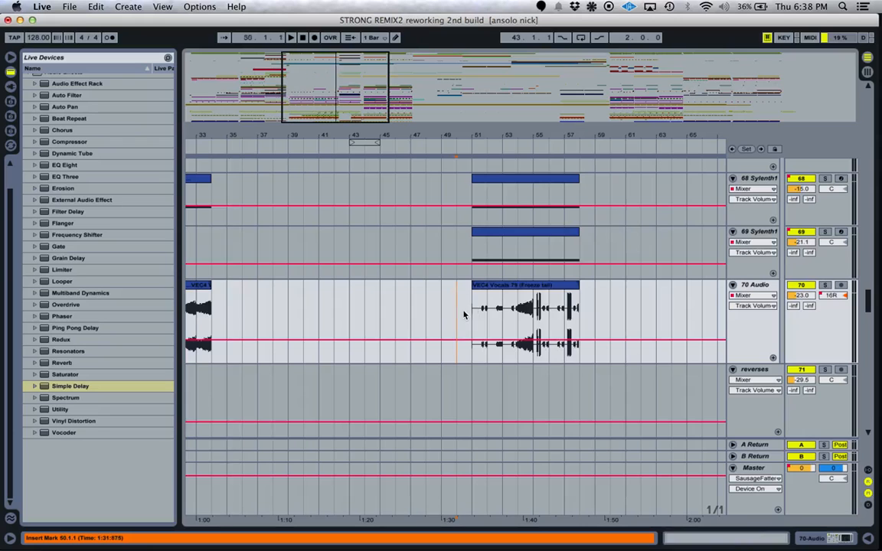
pyautogui.press('space')
# - Play the full mix from bar 83, where the breakdown vocal clip on track 70 begins, and examine its waveform
pyautogui.moveTo(358, 100); pyautogui.dragTo(357, 146)
pyautogui.hscroll(15, 457, 315)
pyautogui.hscroll(5, 457, 314)
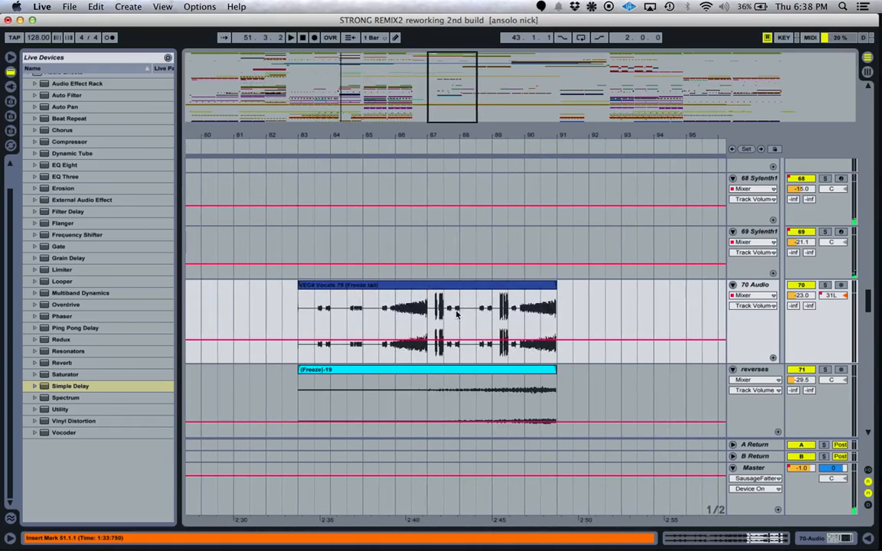
pyautogui.click(301, 317)
pyautogui.press('space')
pyautogui.moveTo(459, 76); pyautogui.dragTo(459, 126)
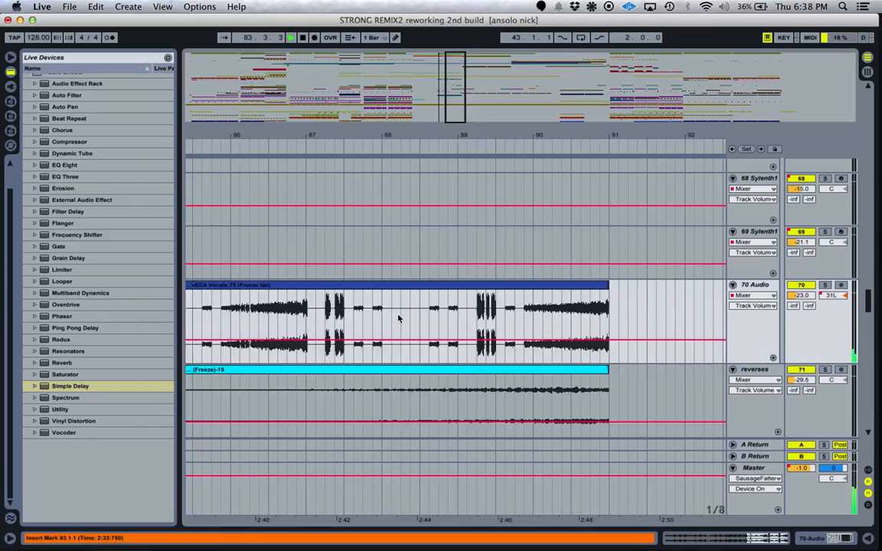
# - Solo track 70 and play its chopped vocals from 83.3.3, stopping in bar 87
pyautogui.hscroll(-10, 398, 318)
pyautogui.hscroll(2, 398, 317)
pyautogui.click(406, 316)
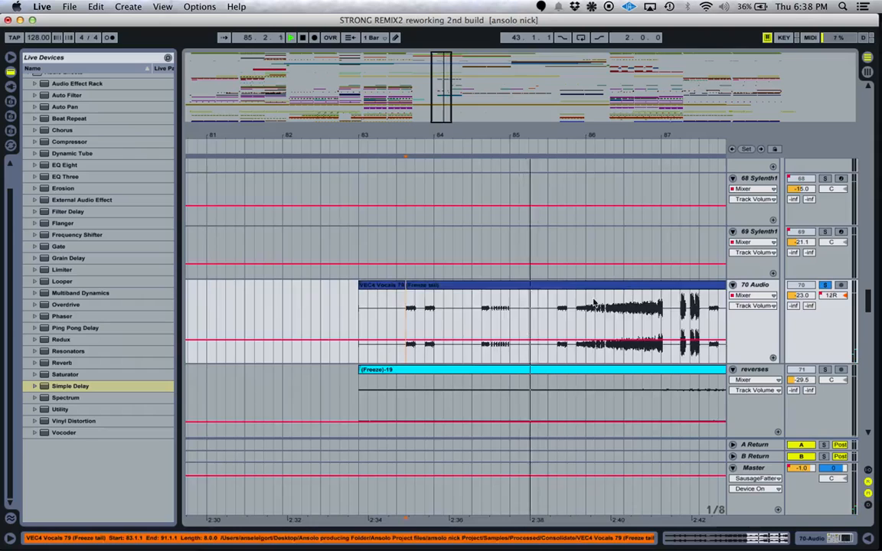
pyautogui.hscroll(5, 483, 344)
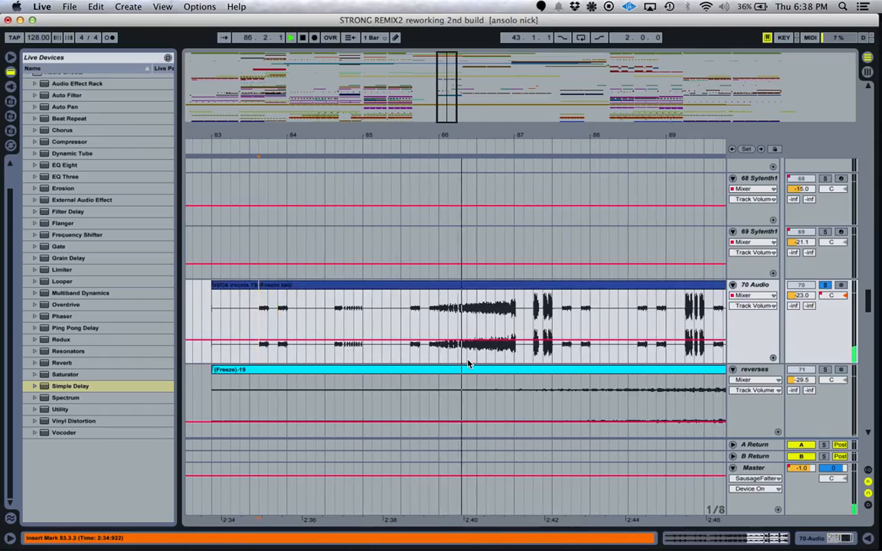
pyautogui.press('space')
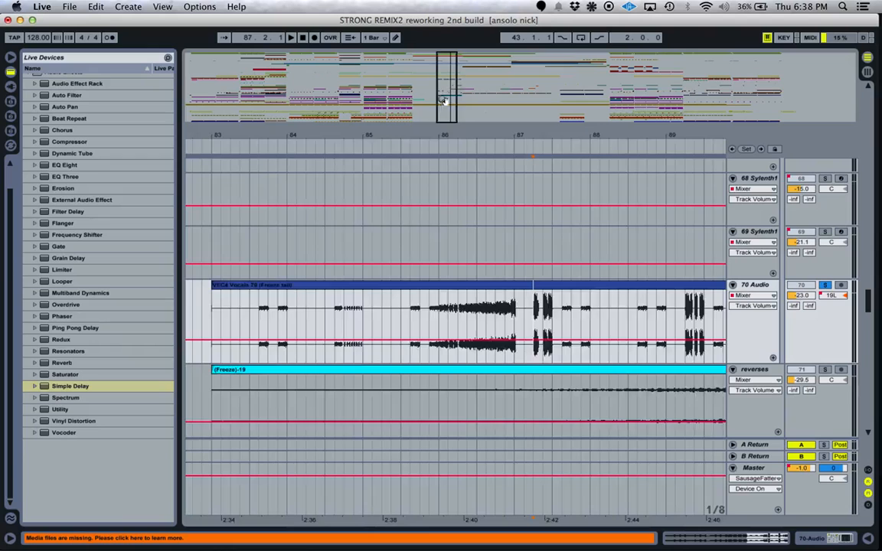
# - Play the remaining soloed vocal chops on track 70 from 87.3.3 and again from 88.4.1, stopping in bar 90
pyautogui.moveTo(444, 100); pyautogui.dragTo(445, 134)
pyautogui.hscroll(8, 475, 341)
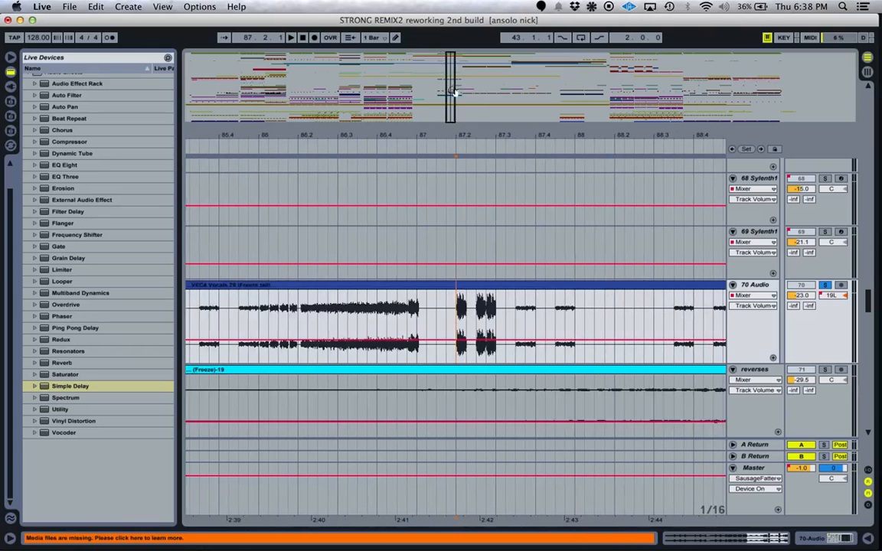
pyautogui.moveTo(454, 93); pyautogui.dragTo(448, 88)
pyautogui.click(496, 307)
pyautogui.press('space')
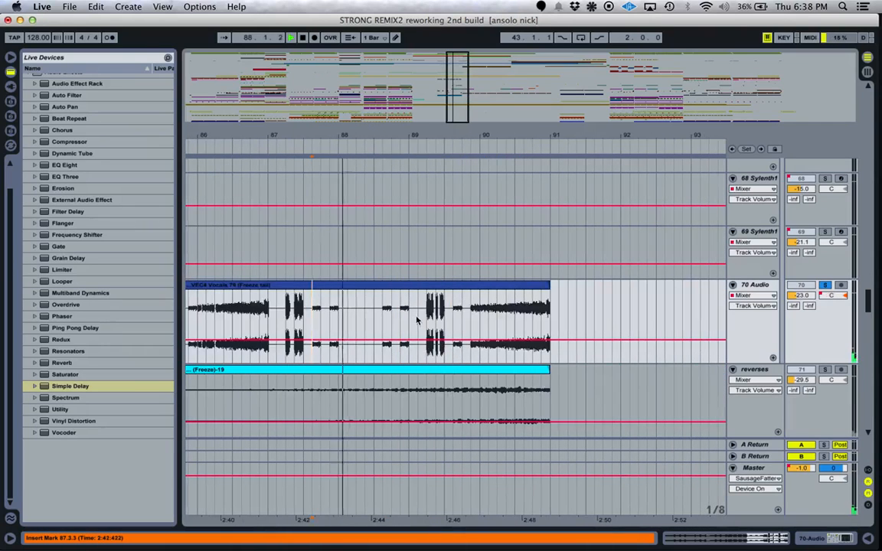
pyautogui.click(433, 311)
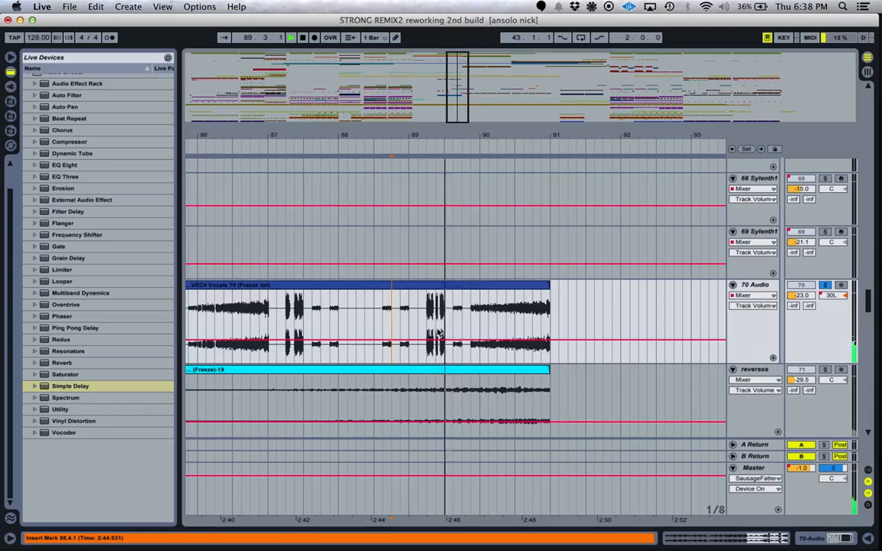
pyautogui.click(429, 310)
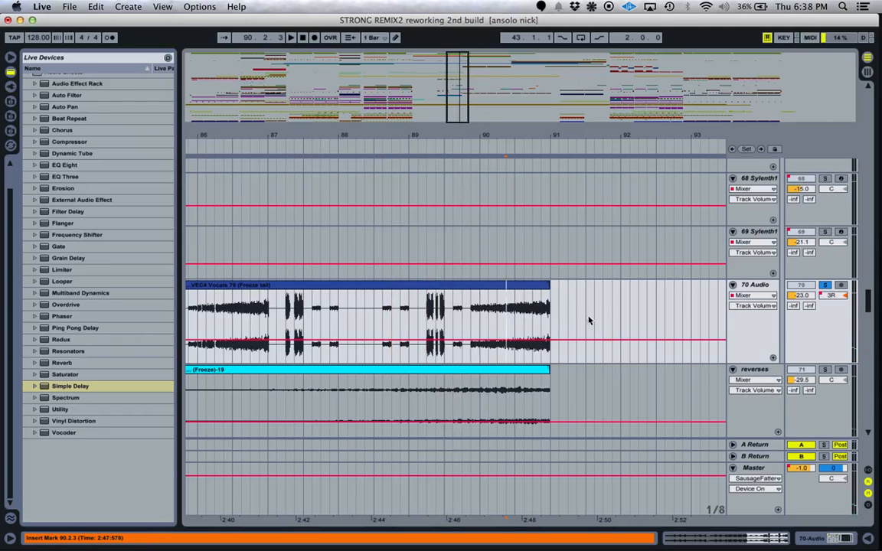
# - Solo the reverses track and play its reversed freeze clip through bars 89 and 90
pyautogui.scroll(-3, 555, 314)
pyautogui.hscroll(-3, 603, 327)
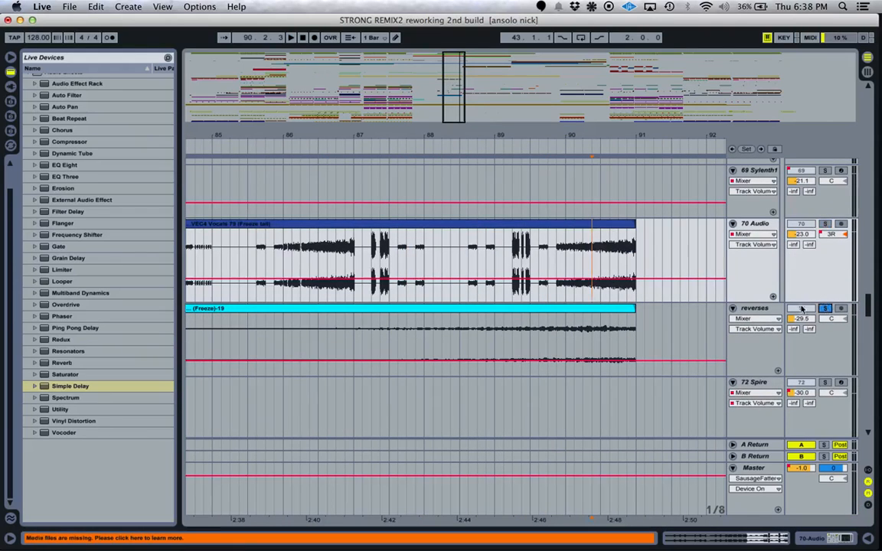
pyautogui.click(481, 337)
pyautogui.press('space')
pyautogui.click(578, 343)
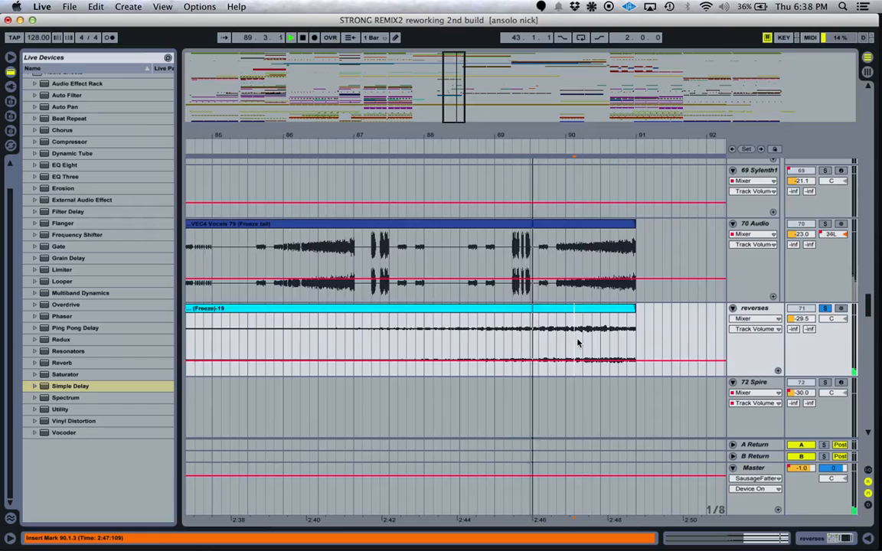
pyautogui.click(449, 348)
pyautogui.press('space')
pyautogui.press('space')
# - Solo track 66 and play its vocal sample from 90.3.1, once alone and once with track 67 also soloed
pyautogui.moveTo(465, 100); pyautogui.dragTo(464, 75)
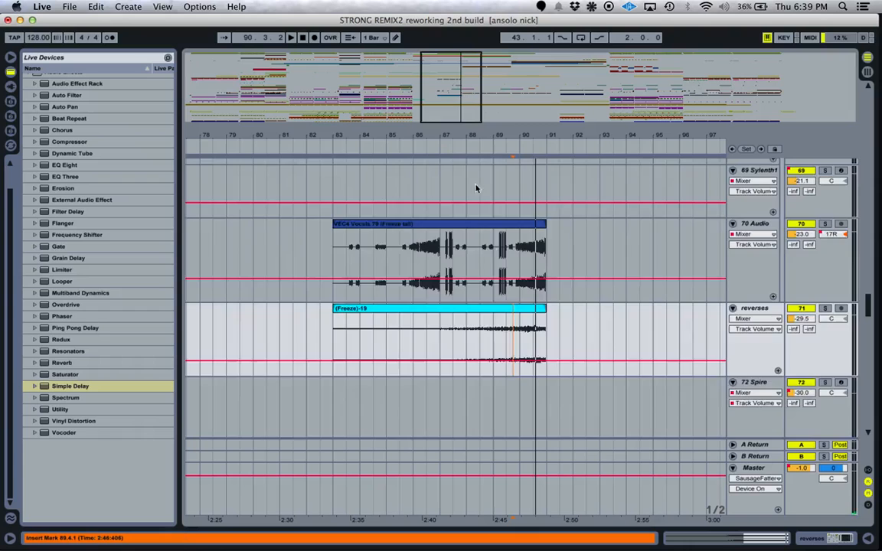
pyautogui.scroll(10, 501, 283)
pyautogui.click(525, 351)
pyautogui.click(535, 351)
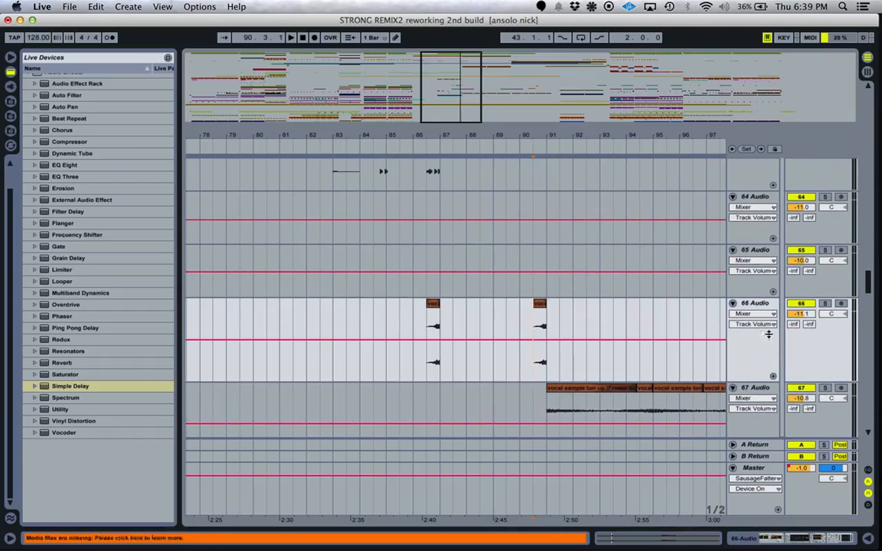
pyautogui.moveTo(472, 115); pyautogui.dragTo(467, 147)
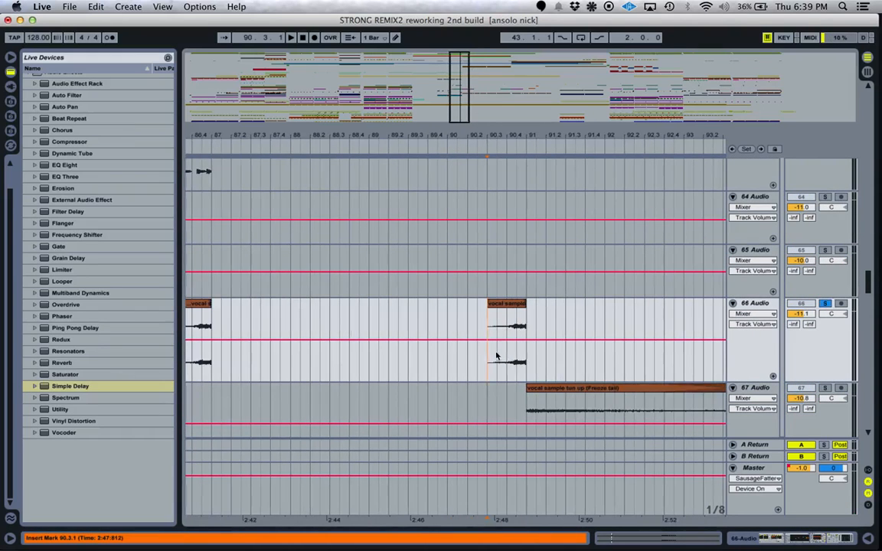
pyautogui.press('space')
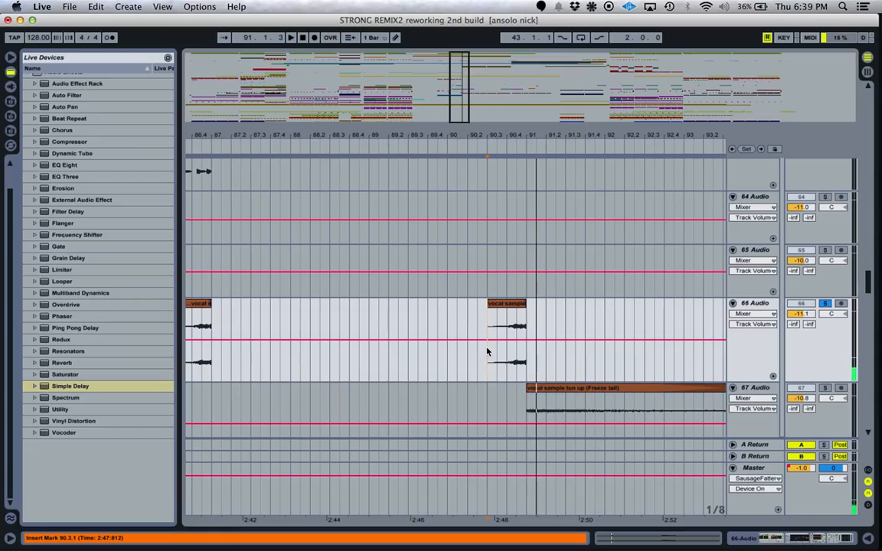
pyautogui.scroll(-3, 485, 348)
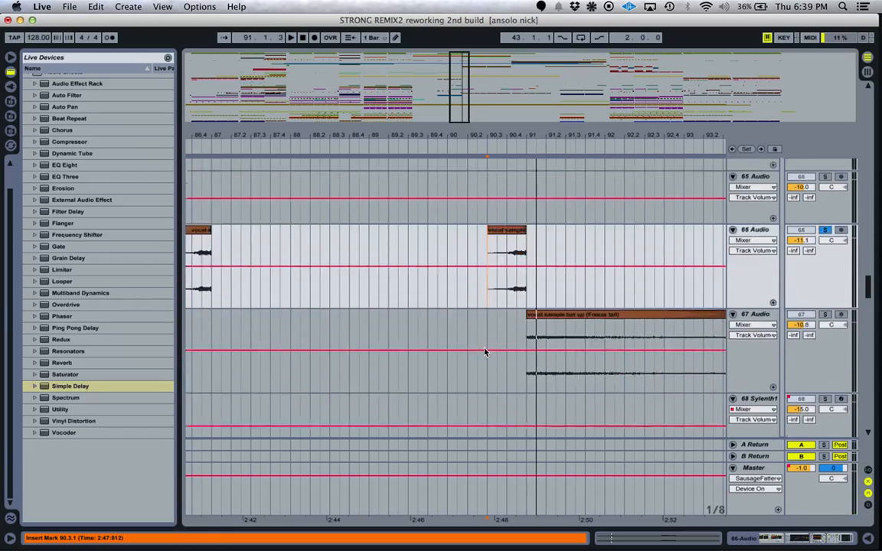
pyautogui.click(824, 291)
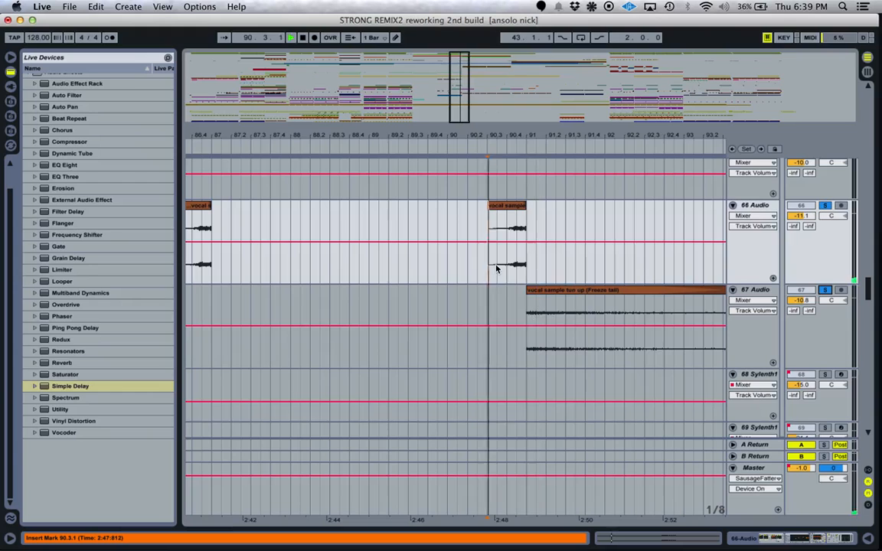
# - Copy track 66's vocal sample clip from 90.3.1, paste it at 91.3.3 and reverse the copy
pyautogui.click(511, 212)
pyautogui.click(512, 210)
pyautogui.press('super+c')
pyautogui.click(579, 261)
pyautogui.press('super+v')
pyautogui.doubleClick(596, 205)
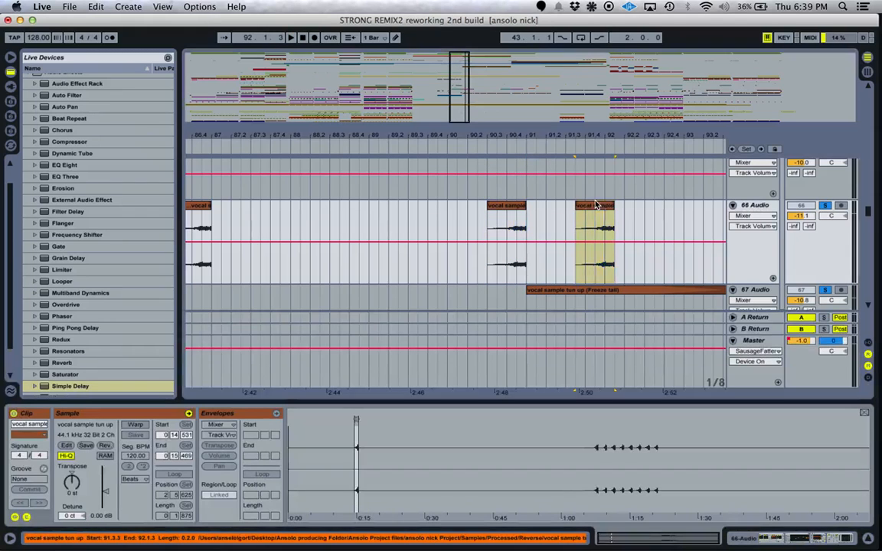
pyautogui.click(580, 267)
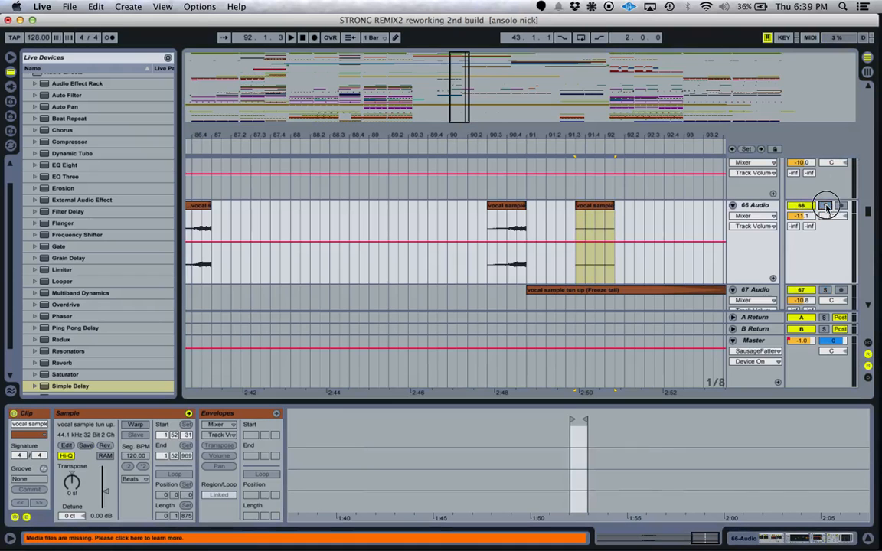
# - Play the reversed copy soloed on track 66 from 91.3.3 and delete it
pyautogui.click(577, 268)
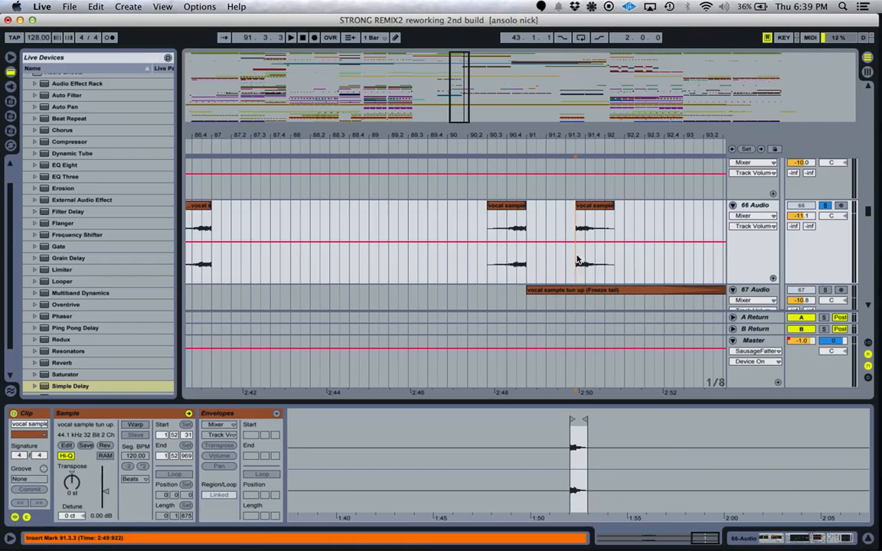
pyautogui.press('space')
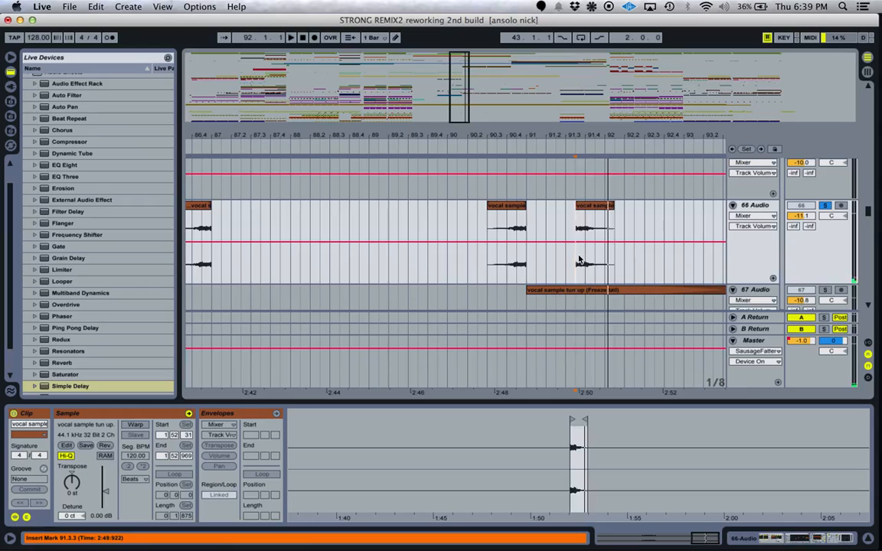
pyautogui.press('space')
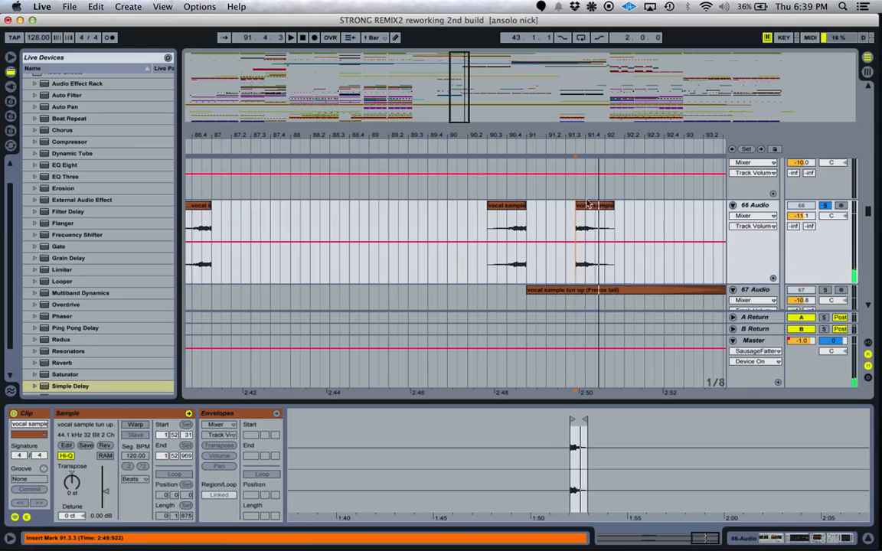
pyautogui.click(586, 216)
pyautogui.press('Delete')
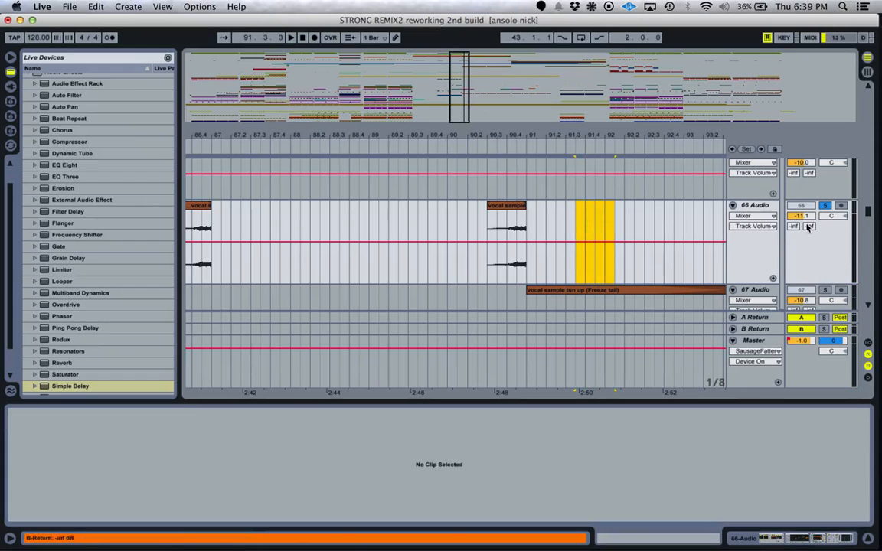
# - Play the full mix from 90.3.1, and play the vocal sample on track 67 soloed from 91.1.1
pyautogui.click(483, 261)
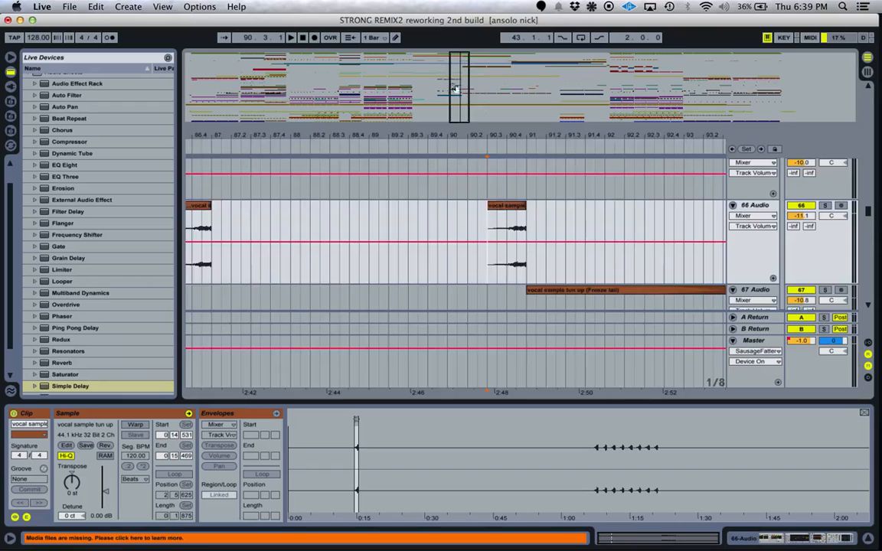
pyautogui.moveTo(450, 84); pyautogui.dragTo(453, 69)
pyautogui.hscroll(-2, 490, 269)
pyautogui.scroll(-1, 490, 269)
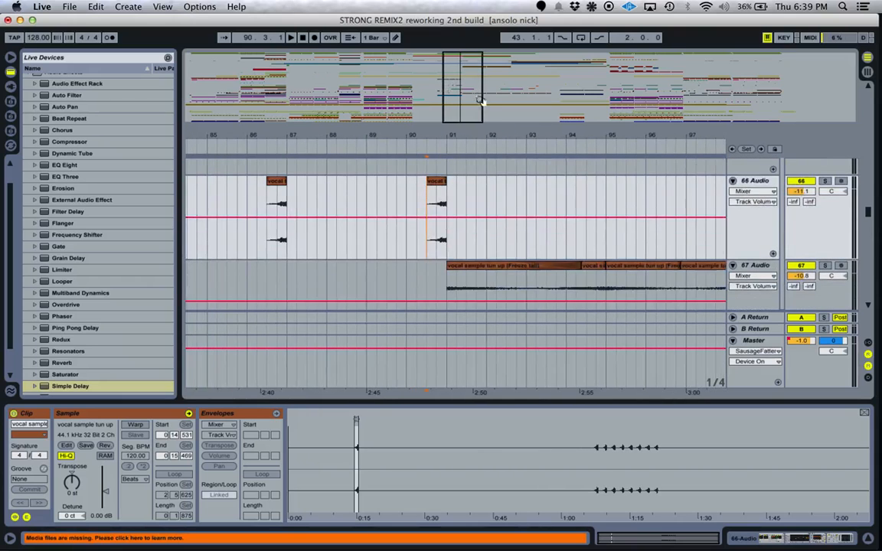
pyautogui.moveTo(481, 101); pyautogui.dragTo(466, 130)
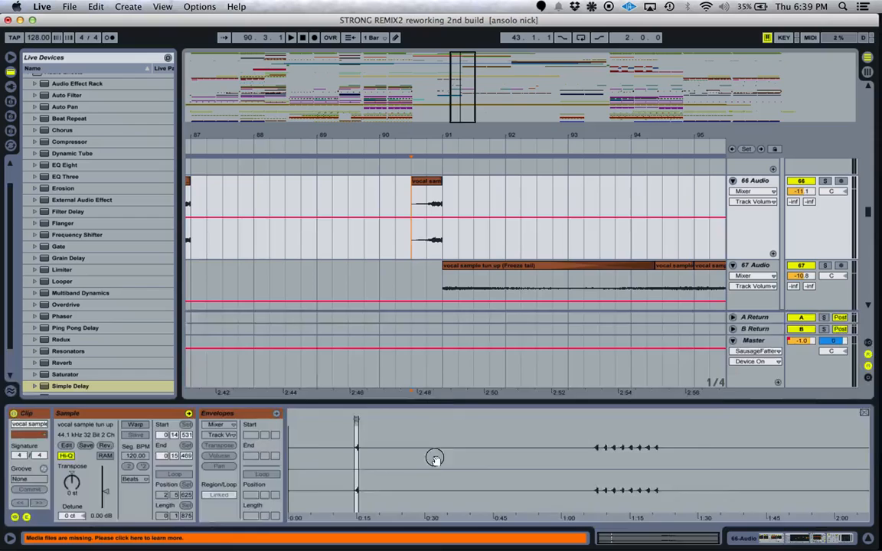
pyautogui.press('super+alt+l')
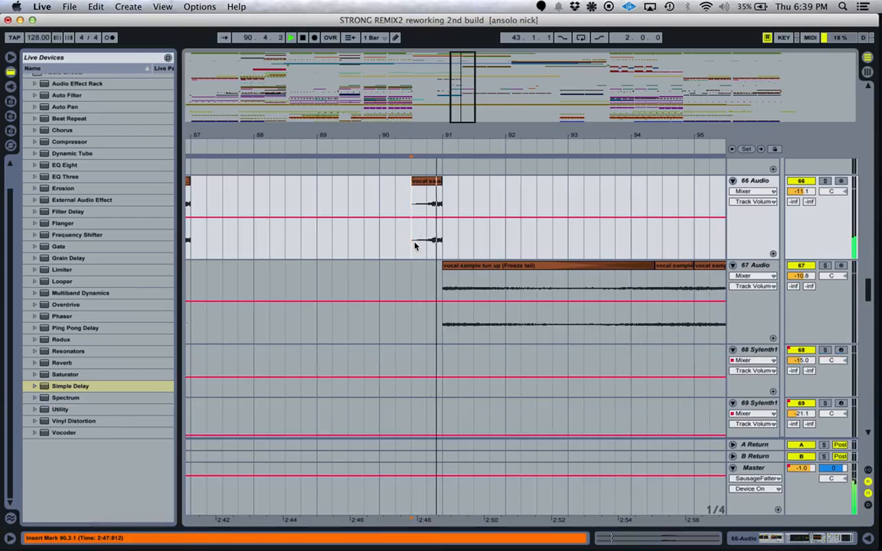
pyautogui.scroll(-2, 415, 246)
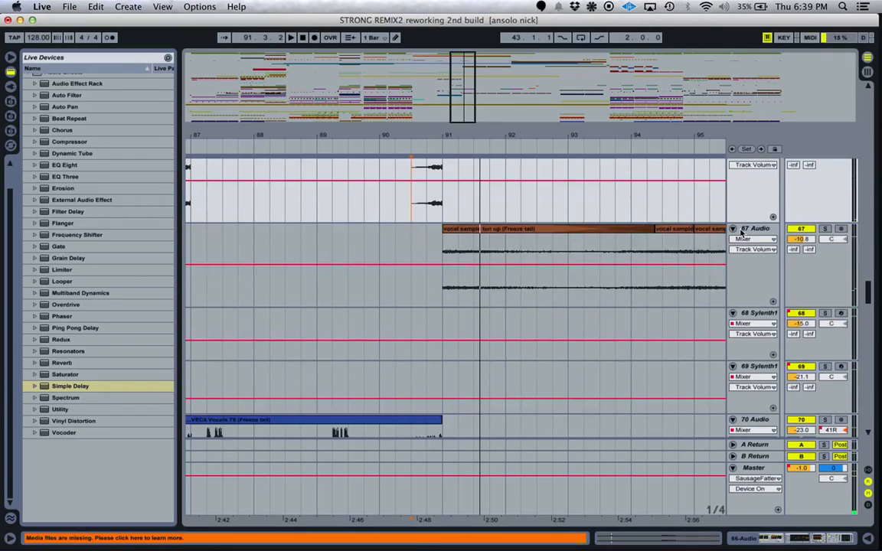
pyautogui.click(438, 283)
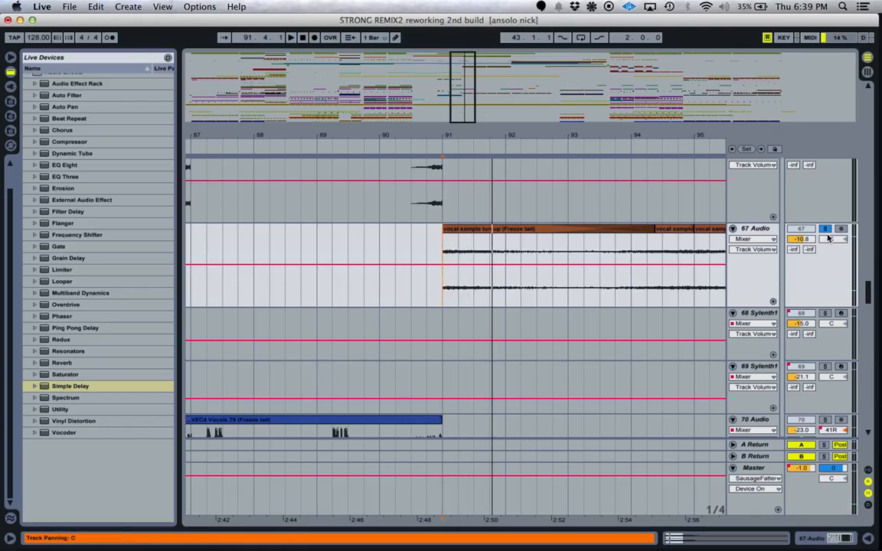
# - Examine the short clips at 90.4.1 on track 99 and look through the other tracks around the breakdown
pyautogui.scroll(-15, 576, 262)
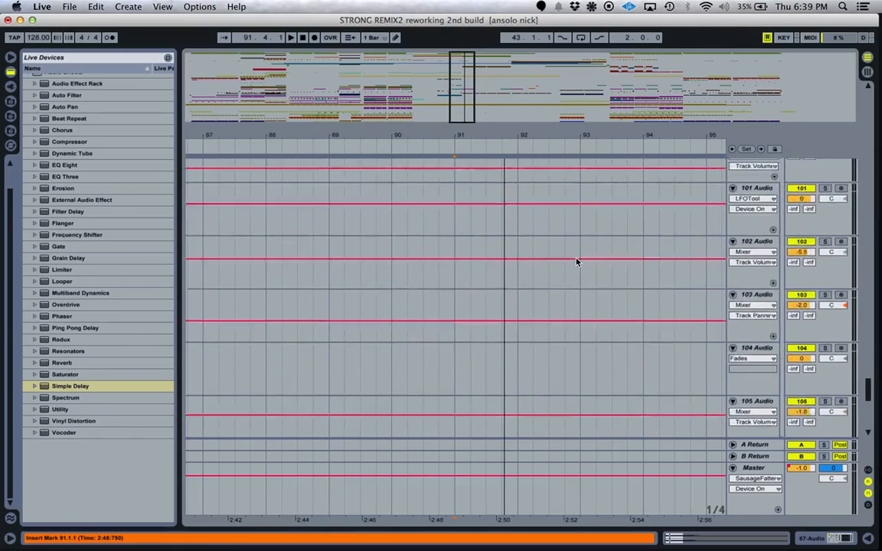
pyautogui.click(439, 292)
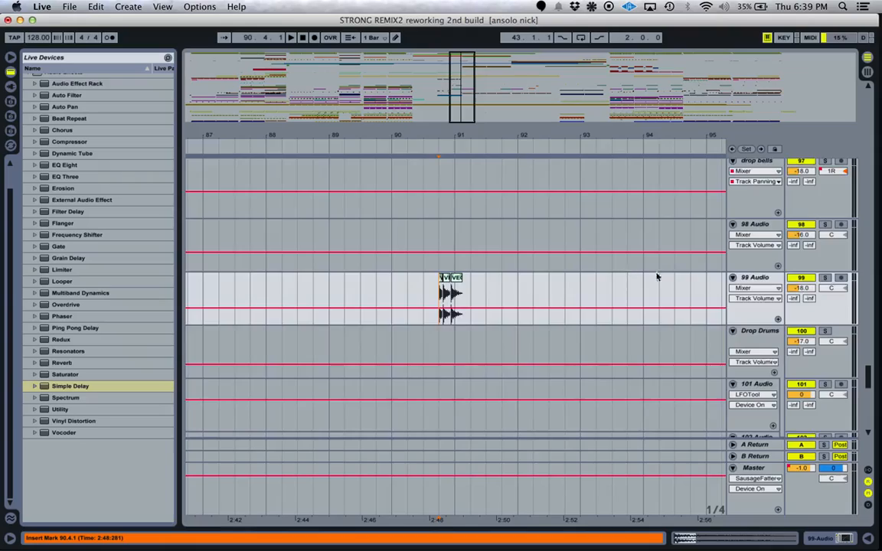
pyautogui.scroll(20, 530, 290)
pyautogui.scroll(-10, 531, 290)
pyautogui.scroll(12, 531, 289)
pyautogui.scroll(-4, 531, 290)
pyautogui.scroll(-15, 531, 290)
pyautogui.hscroll(-5, 532, 289)
pyautogui.scroll(-20, 531, 289)
pyautogui.scroll(4, 532, 289)
pyautogui.scroll(-6, 531, 289)
pyautogui.scroll(10, 531, 290)
pyautogui.hscroll(1, 531, 289)
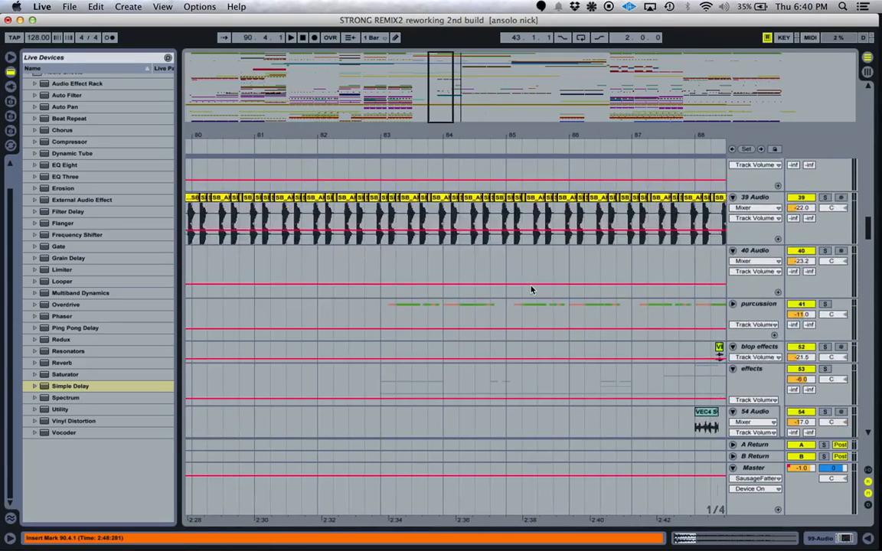
# - Expand the percussion group, solo the intro percussion on track 44 and play it from 83.1.1 into bar 85
pyautogui.scroll(-5, 755, 298)
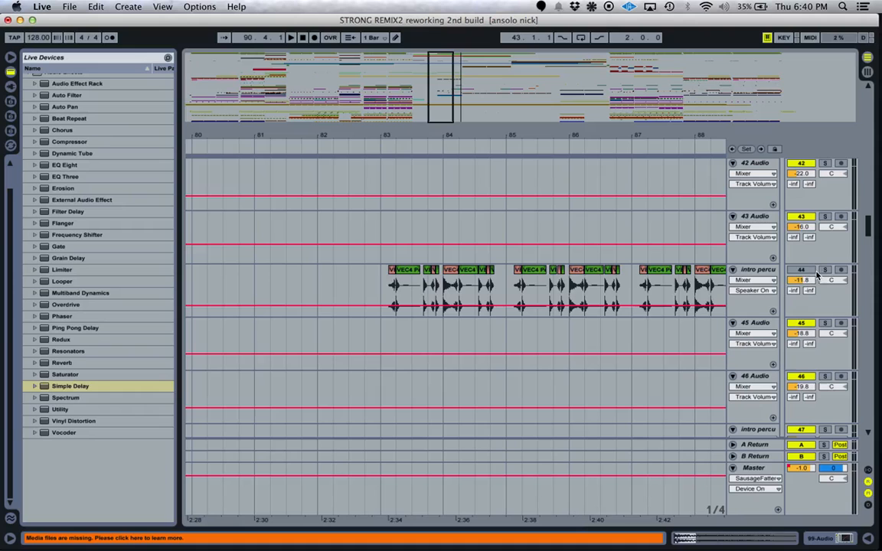
pyautogui.hscroll(-2, 678, 306)
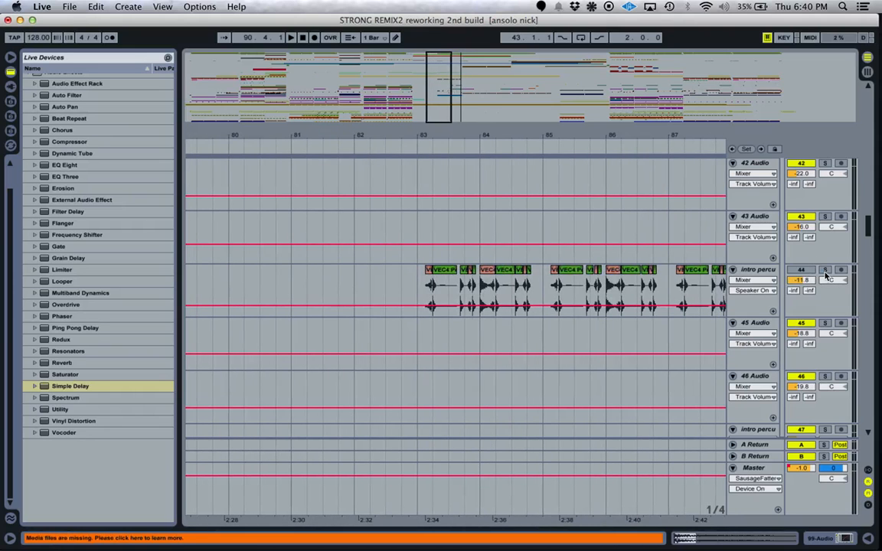
pyautogui.click(419, 294)
pyautogui.hscroll(3, 413, 295)
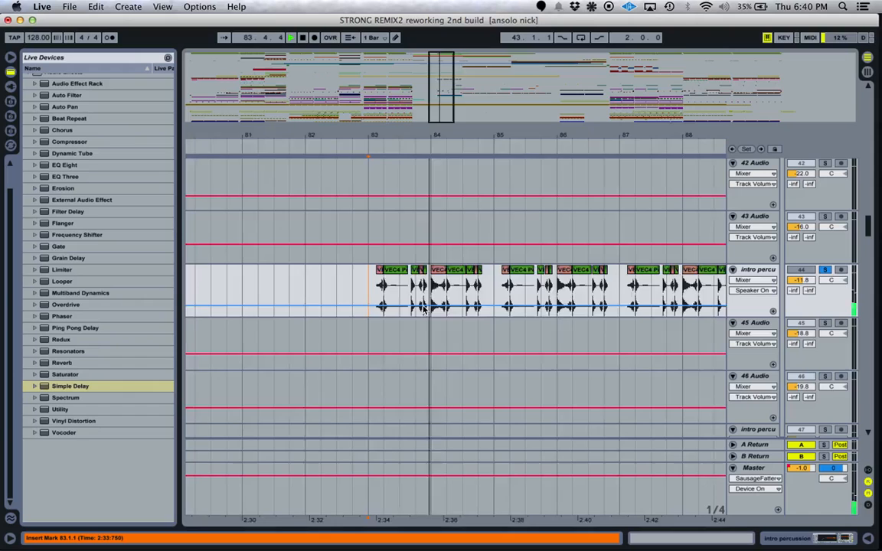
pyautogui.hscroll(3, 420, 302)
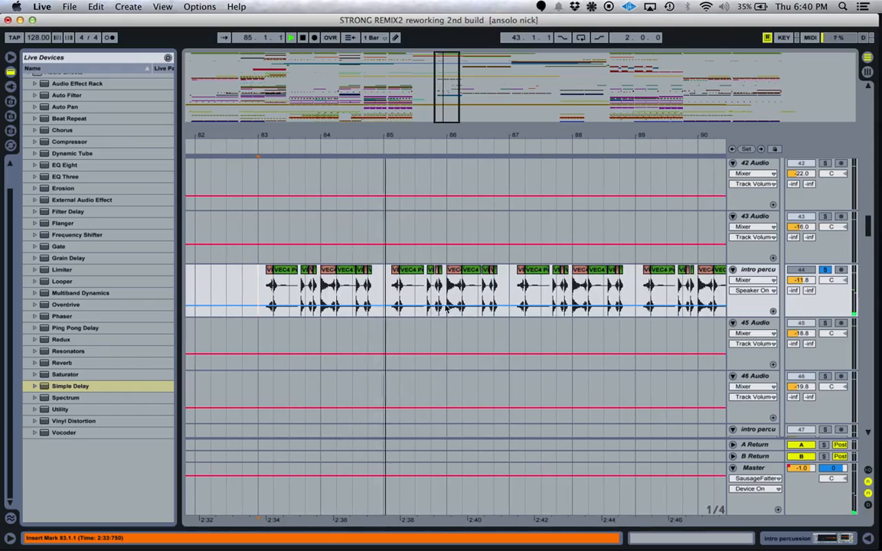
# - Solo the blop effects track and play its short clip from 88.1.1
pyautogui.scroll(-10, 444, 308)
pyautogui.scroll(1, 446, 307)
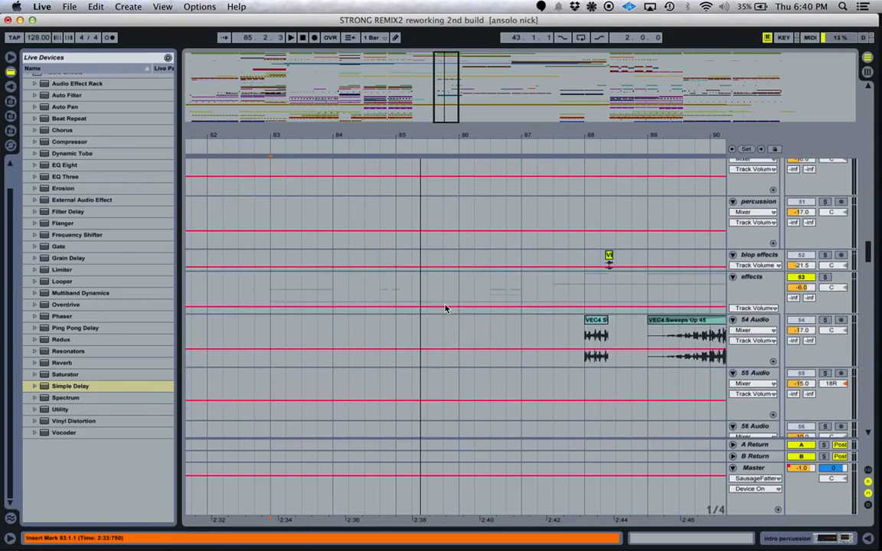
pyautogui.click(587, 265)
pyautogui.hscroll(3, 475, 281)
pyautogui.press('space')
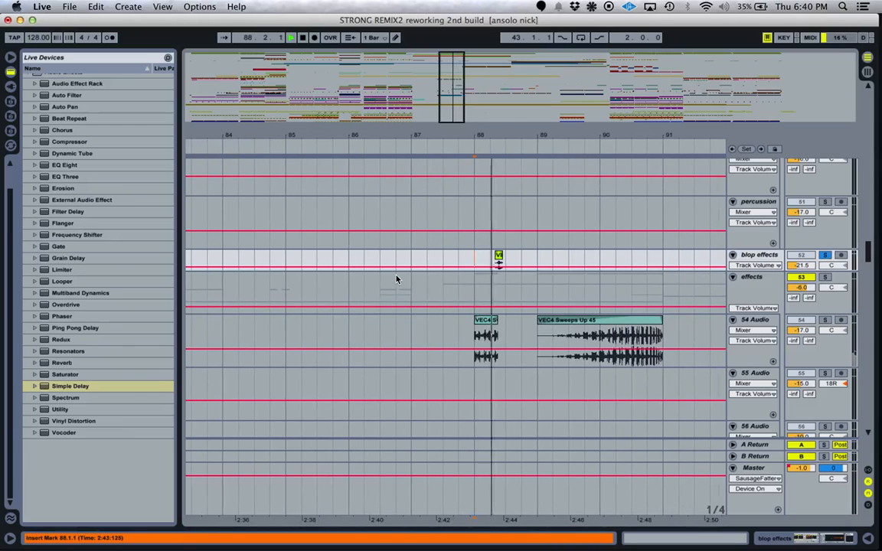
# - Show the blop effects track's device chain and enlarge the track to reveal its waveform
pyautogui.doubleClick(751, 256)
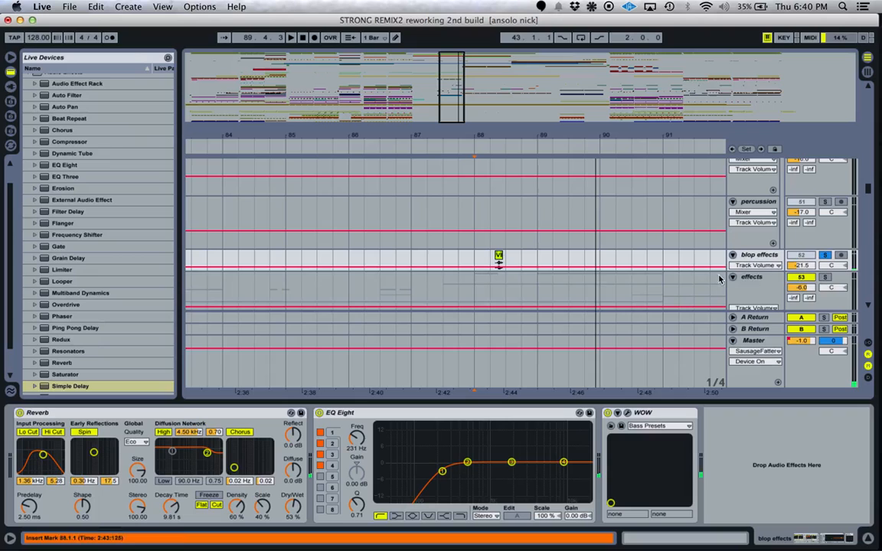
pyautogui.moveTo(744, 271); pyautogui.dragTo(745, 352)
pyautogui.scroll(-3, 589, 287)
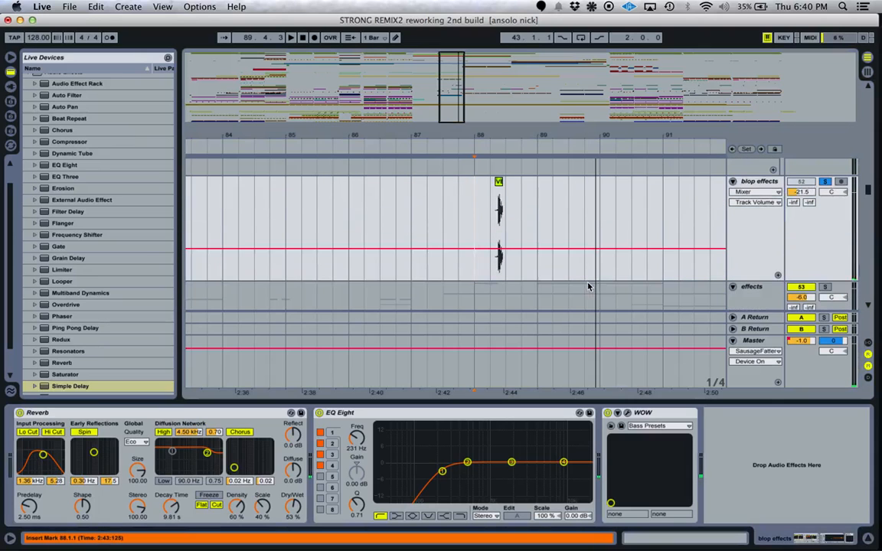
# - Compare the blop effects clip with the WOW device off and on, playing from 88.1.1 each time
pyautogui.click(608, 413)
pyautogui.press('space')
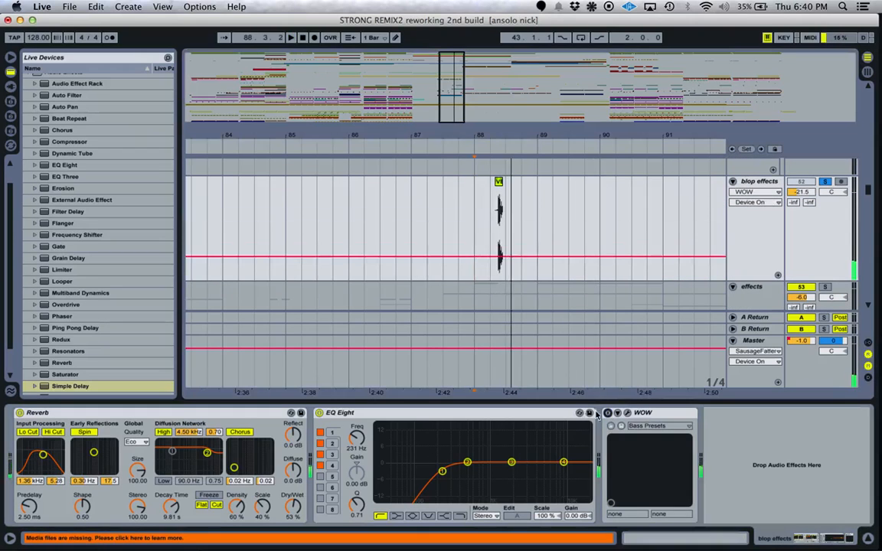
pyautogui.click(607, 413)
pyautogui.press('space')
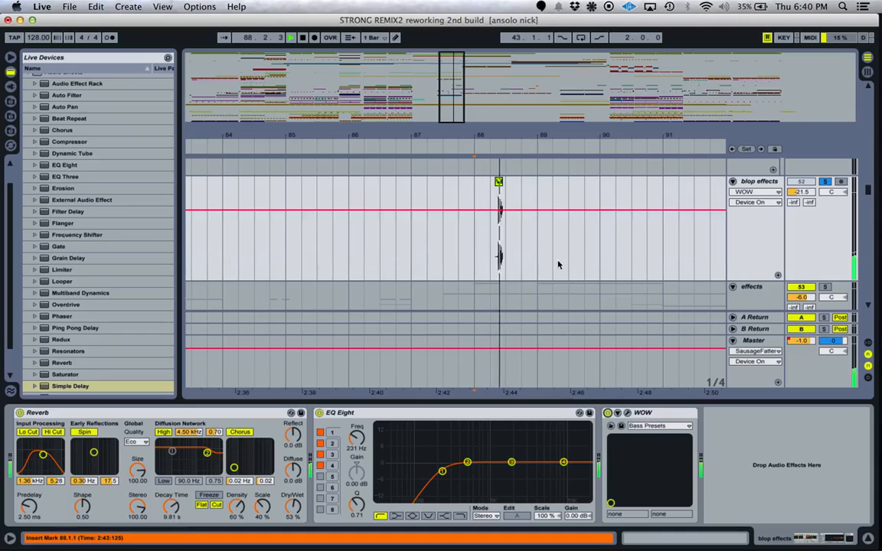
# - Turn off Reverb, EQ Eight and WOW on the blop effects track and play its dry clip from 88.1.1
pyautogui.click(20, 412)
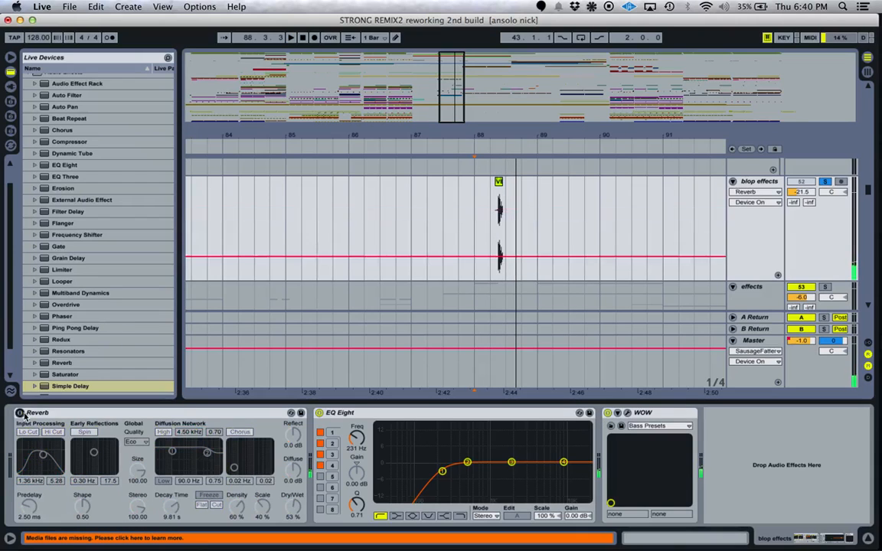
pyautogui.click(319, 413)
pyautogui.click(607, 413)
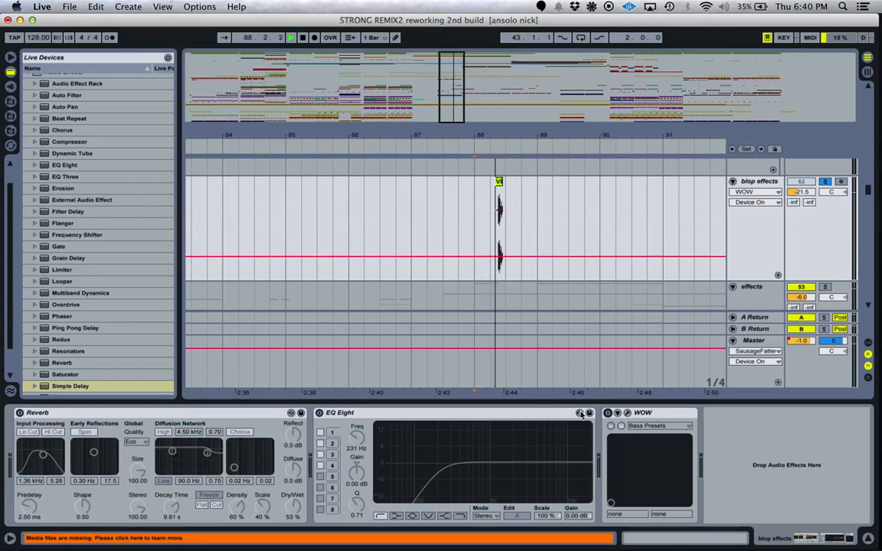
# - Turn WOW, EQ Eight and Reverb back on for the blop effects track and end its solo
pyautogui.click(607, 413)
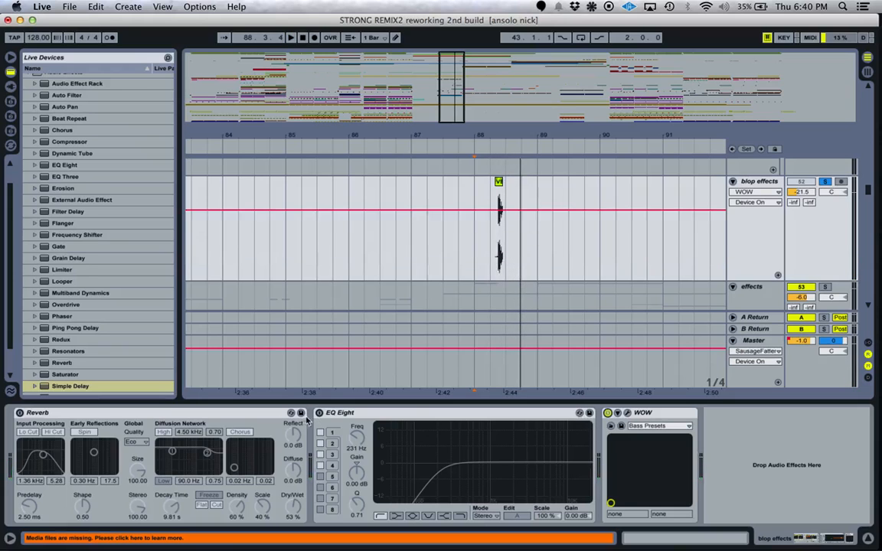
pyautogui.click(19, 413)
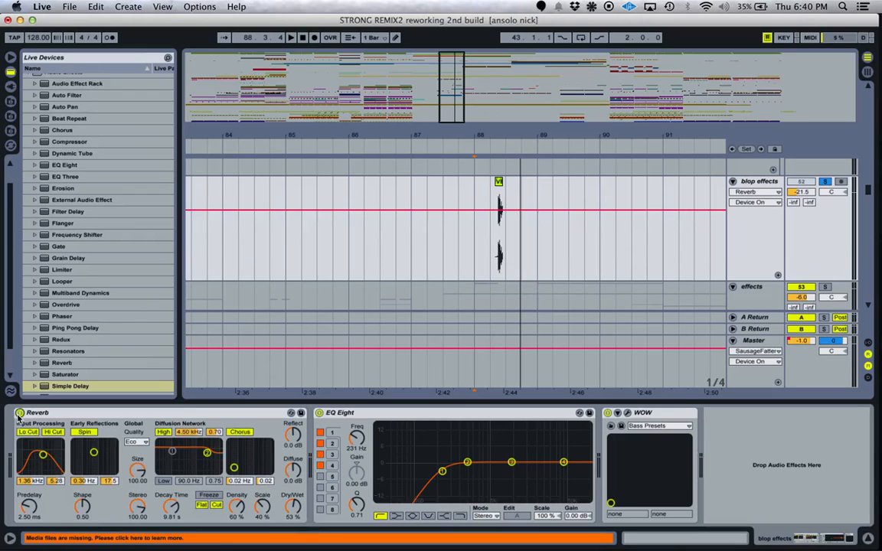
pyautogui.click(824, 182)
pyautogui.moveTo(431, 73); pyautogui.dragTo(450, 77)
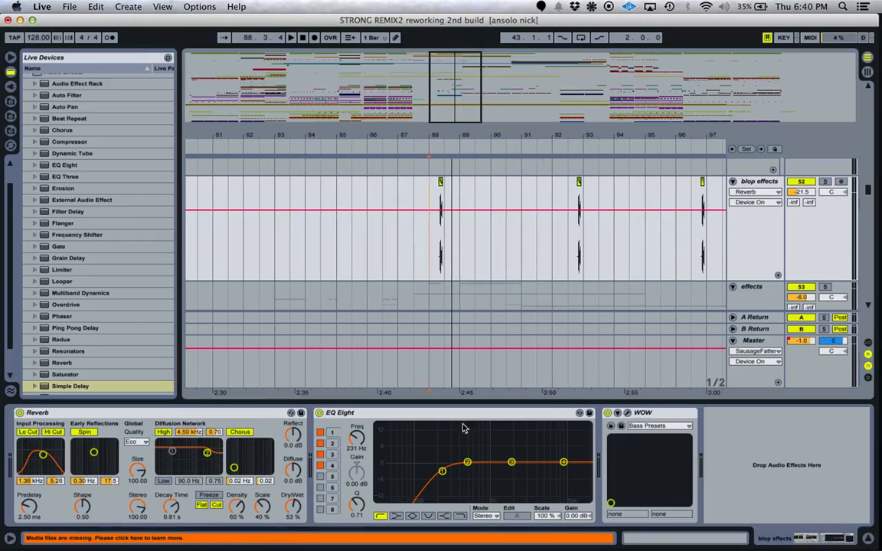
# - Hide the device chain and play the VEC4 Sweeps Up clip on track 54 Audio soloed from 90.1.1
pyautogui.moveTo(466, 401); pyautogui.dragTo(468, 506)
pyautogui.scroll(-2, 470, 373)
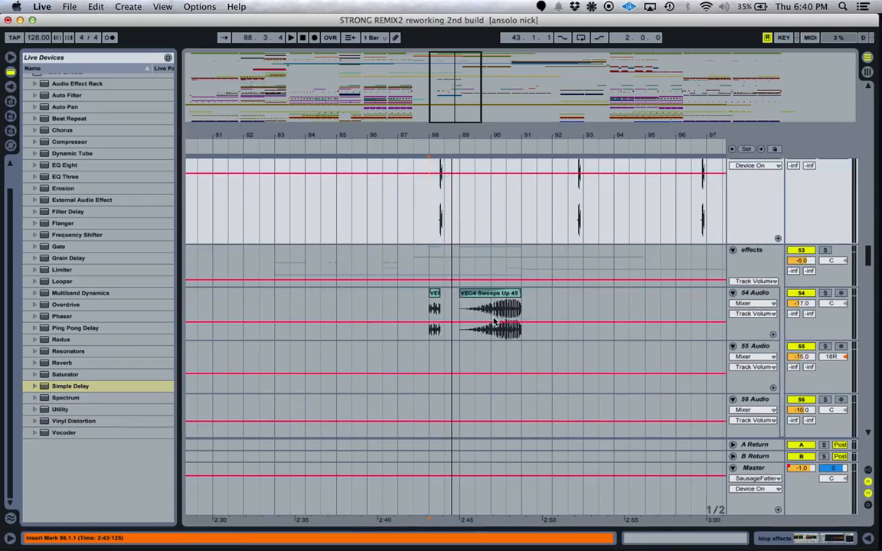
pyautogui.click(514, 307)
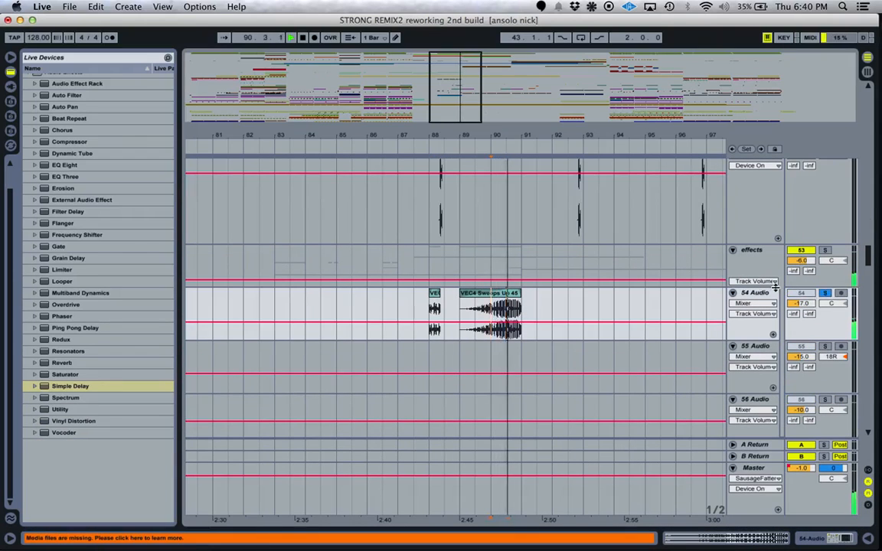
pyautogui.press('space')
pyautogui.scroll(-10, 648, 316)
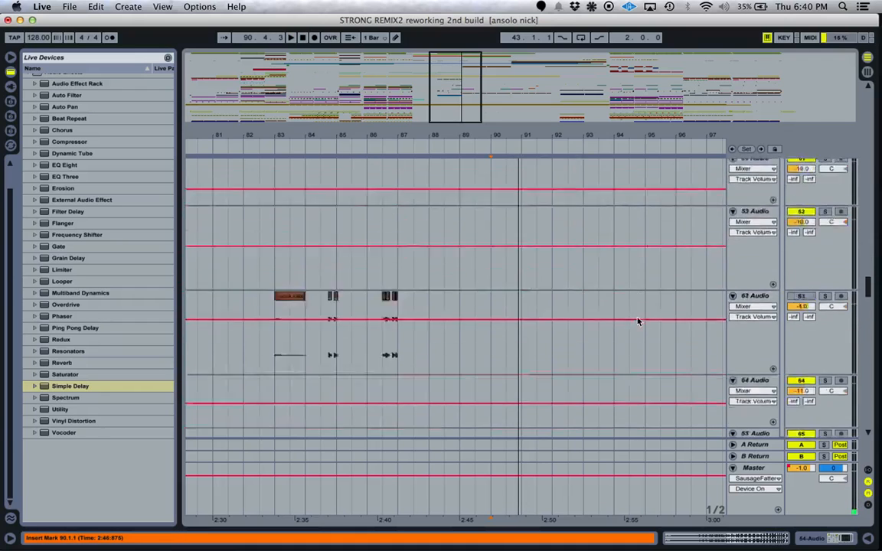
# - Look through the remaining tracks up to 99 Audio for other sounds placed in the breakdown around bars 83 to 91
pyautogui.scroll(-2, 637, 322)
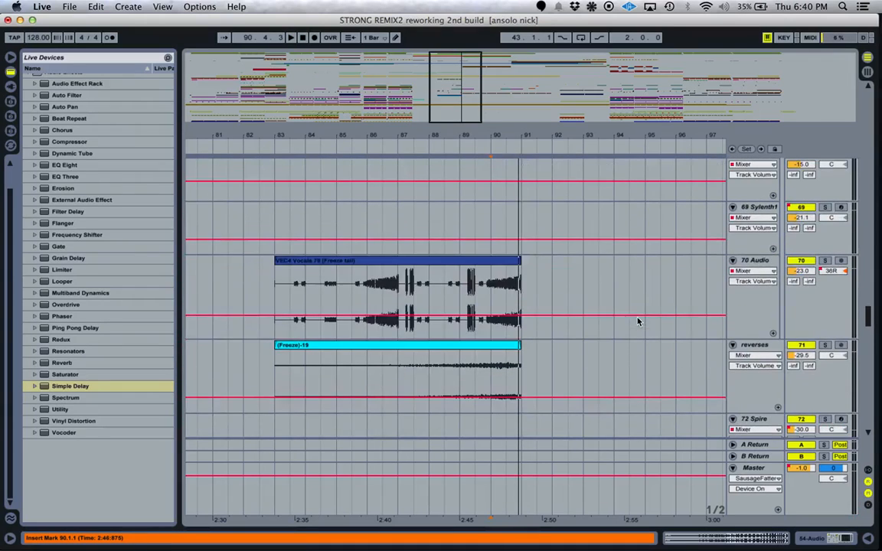
pyautogui.click(523, 287)
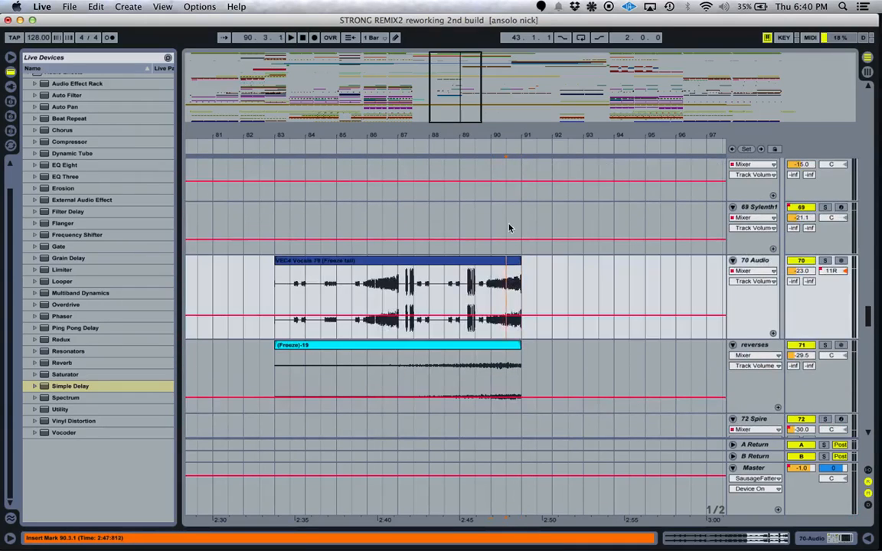
pyautogui.click(508, 191)
pyautogui.click(507, 285)
pyautogui.scroll(-3, 507, 285)
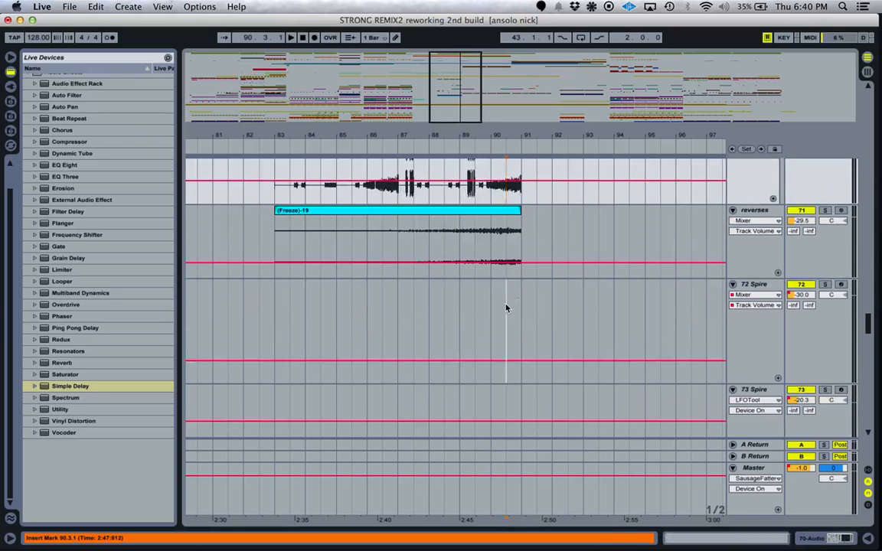
pyautogui.scroll(-20, 506, 308)
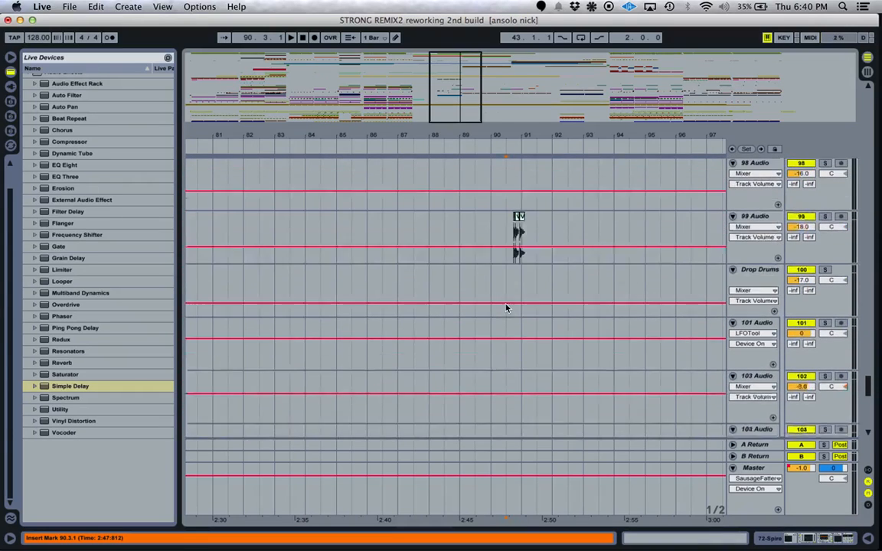
pyautogui.scroll(1, 506, 306)
pyautogui.click(505, 251)
pyautogui.scroll(1, 506, 237)
pyautogui.click(509, 200)
pyautogui.scroll(3, 508, 201)
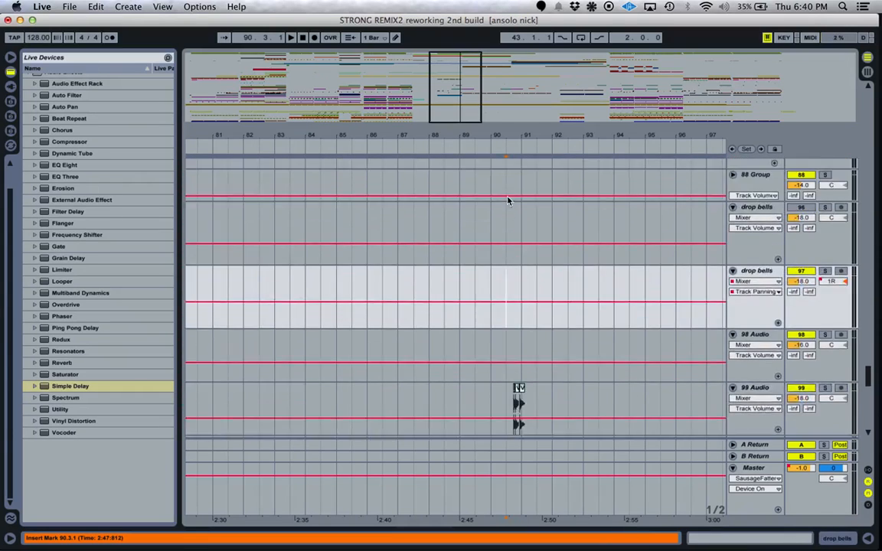
pyautogui.click(507, 189)
pyautogui.scroll(2, 506, 186)
pyautogui.scroll(6, 501, 213)
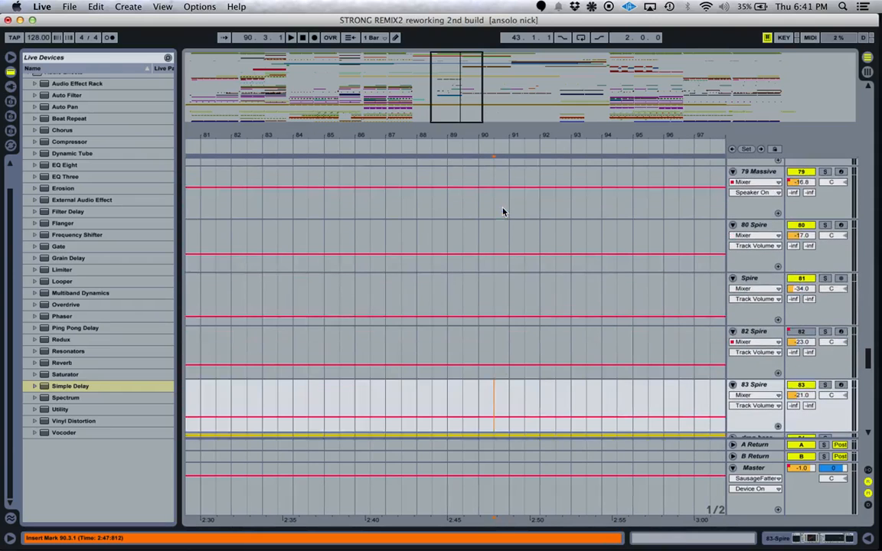
pyautogui.click(492, 317)
pyautogui.scroll(20, 492, 267)
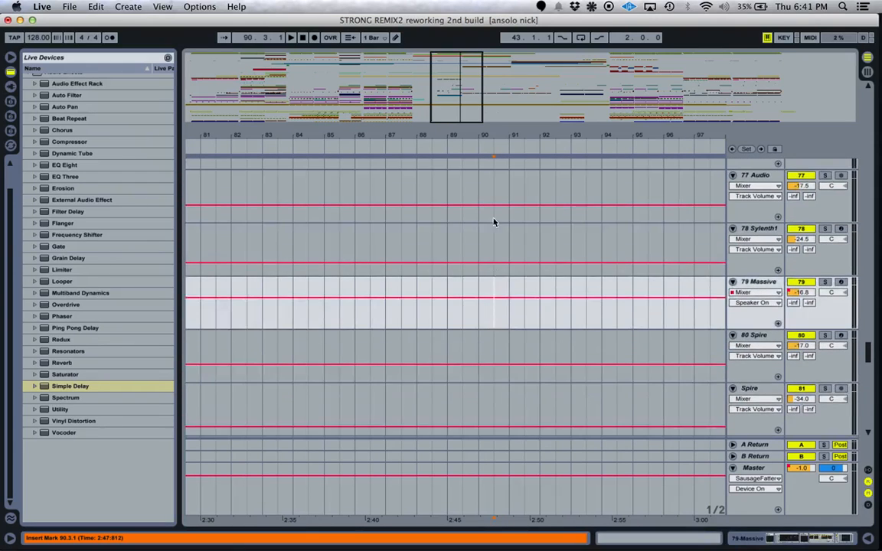
pyautogui.scroll(-5, 494, 217)
pyautogui.scroll(6, 495, 230)
# - Examine the voice, break and bass stem clips on tracks 4, 6 and 7 on both sides of 91.1.1
pyautogui.click(471, 367)
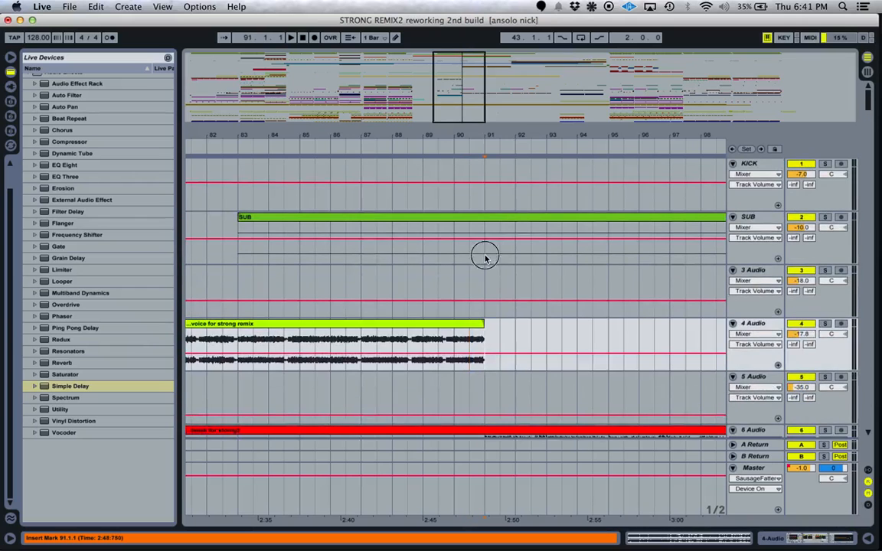
pyautogui.scroll(-10, 485, 257)
pyautogui.scroll(6, 485, 258)
pyautogui.scroll(-1, 485, 257)
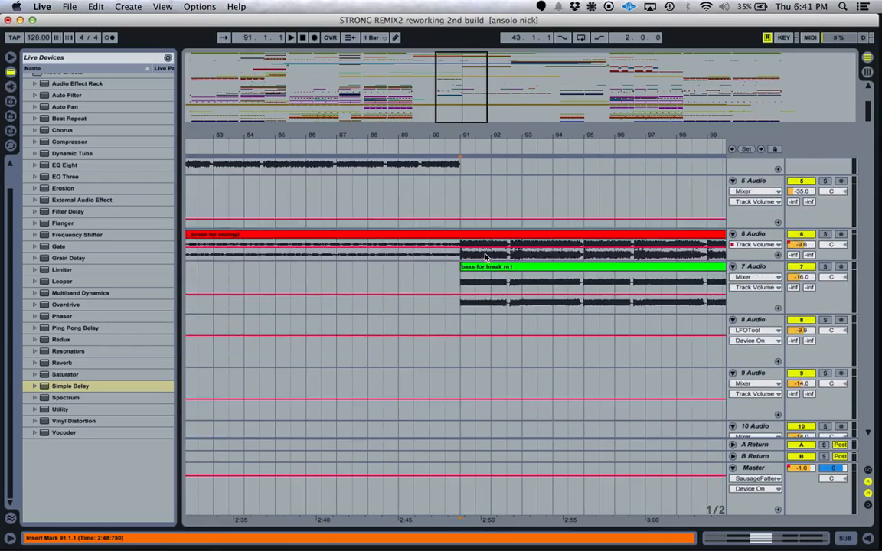
pyautogui.hscroll(2, 503, 272)
pyautogui.moveTo(502, 133); pyautogui.dragTo(502, 76)
# - Open the recent set strong break stems.als, saving the changes to the current set
pyautogui.click(69, 6)
pyautogui.moveTo(130, 44)
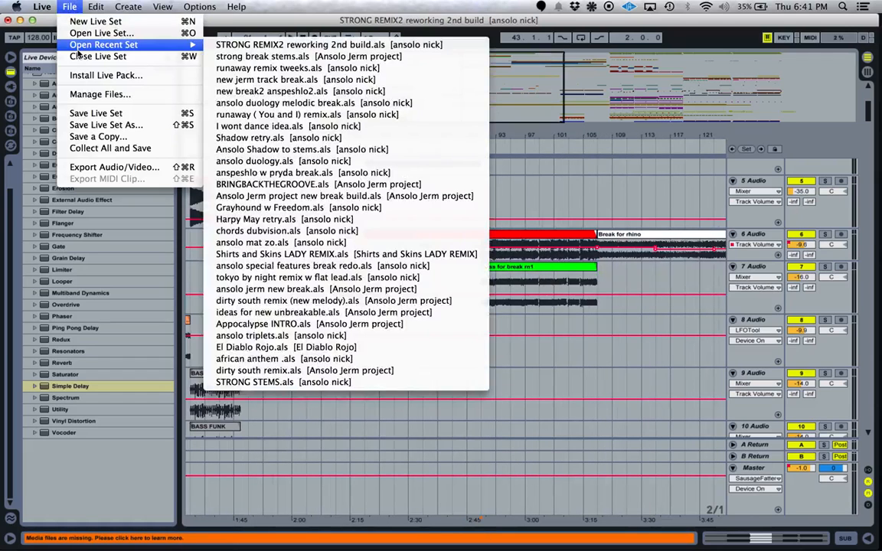
pyautogui.click(311, 57)
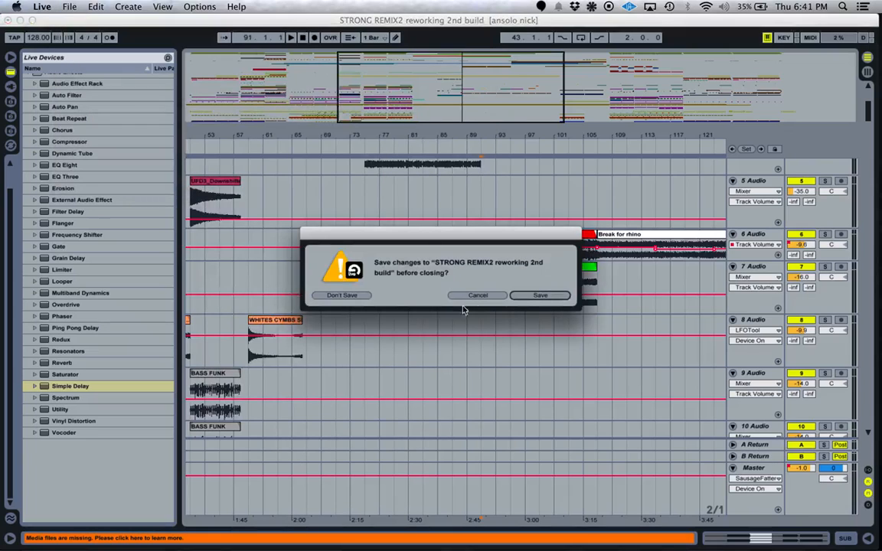
pyautogui.click(539, 296)
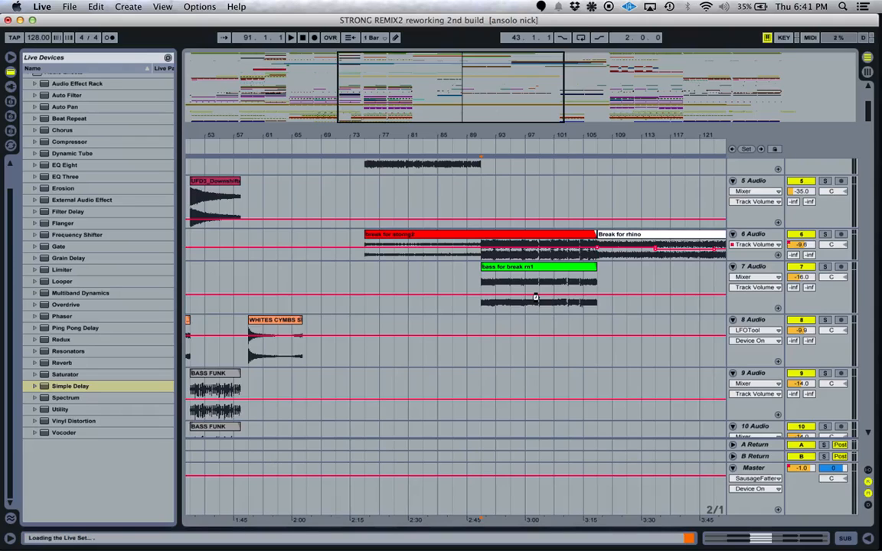
# - Examine the first section of the break from 65.1.1, including the impact, SPACE SHIP and INDIAN VOICE tracks
pyautogui.scroll(8, 537, 299)
pyautogui.hscroll(3, 537, 299)
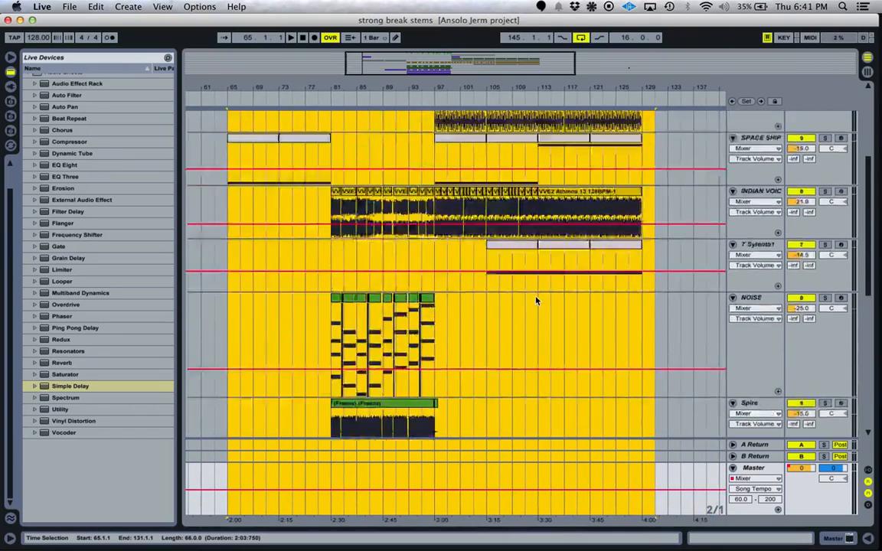
pyautogui.scroll(5, 536, 301)
pyautogui.hscroll(-3, 473, 180)
pyautogui.moveTo(416, 69); pyautogui.dragTo(376, 255)
pyautogui.hscroll(-3, 390, 222)
pyautogui.click(351, 197)
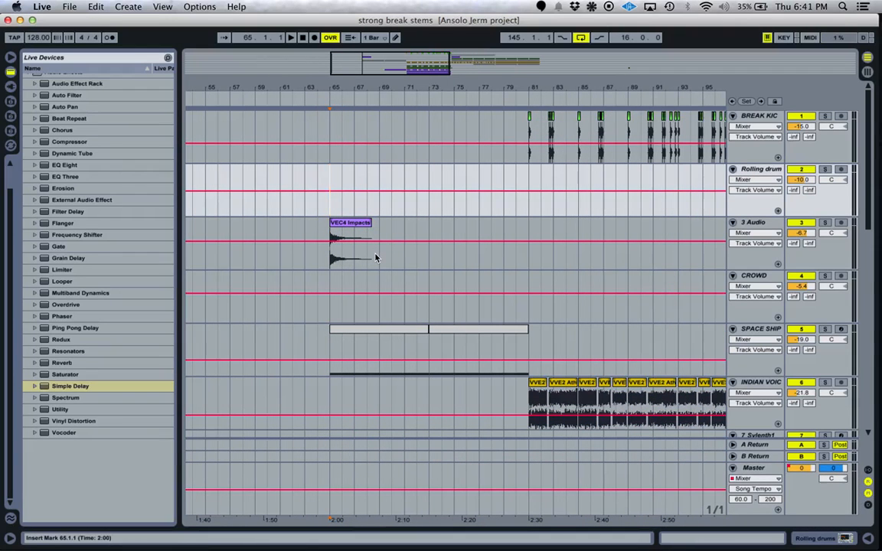
pyautogui.scroll(-3, 375, 258)
pyautogui.scroll(3, 375, 258)
pyautogui.hscroll(2, 375, 258)
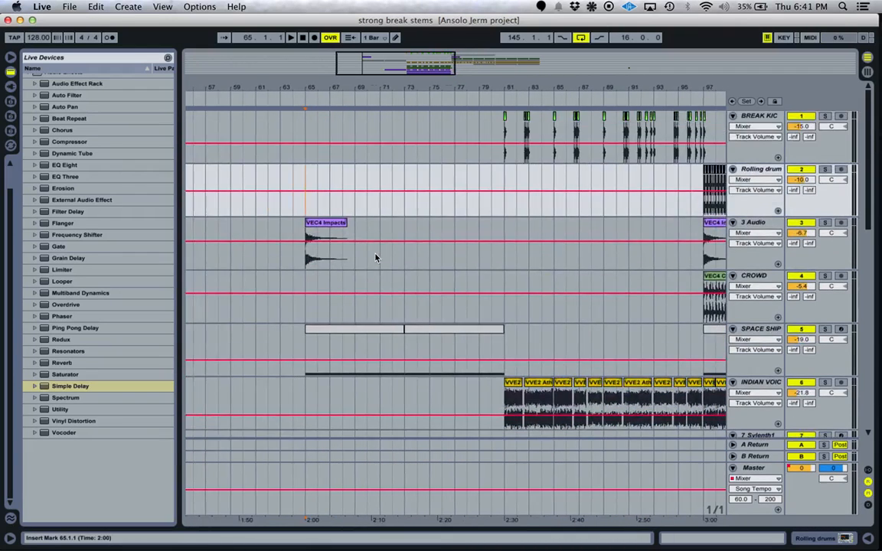
pyautogui.moveTo(403, 70); pyautogui.dragTo(405, 295)
pyautogui.scroll(-3, 405, 294)
pyautogui.scroll(3, 404, 294)
# - Play the break from the VEC4 Impacts clip at 65.1.1 with all tracks on, and stop it
pyautogui.click(287, 243)
pyautogui.press('space')
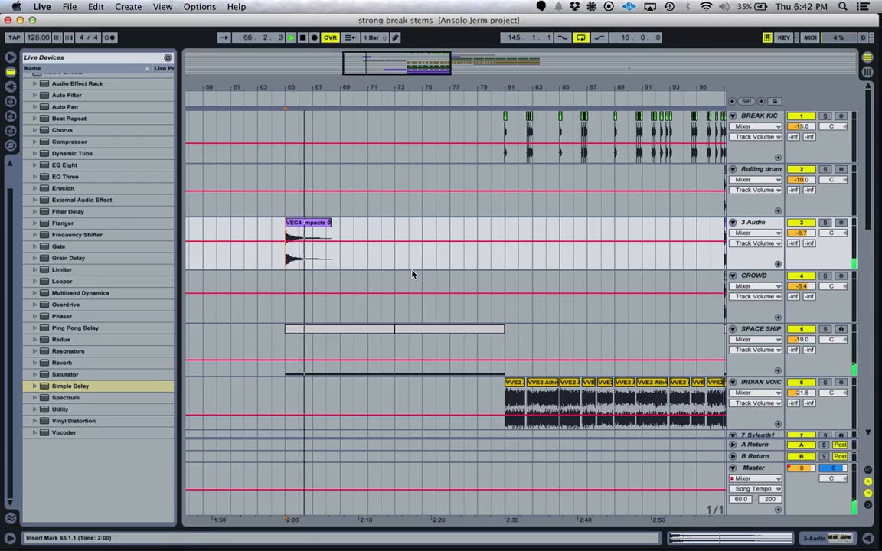
pyautogui.scroll(-3, 411, 274)
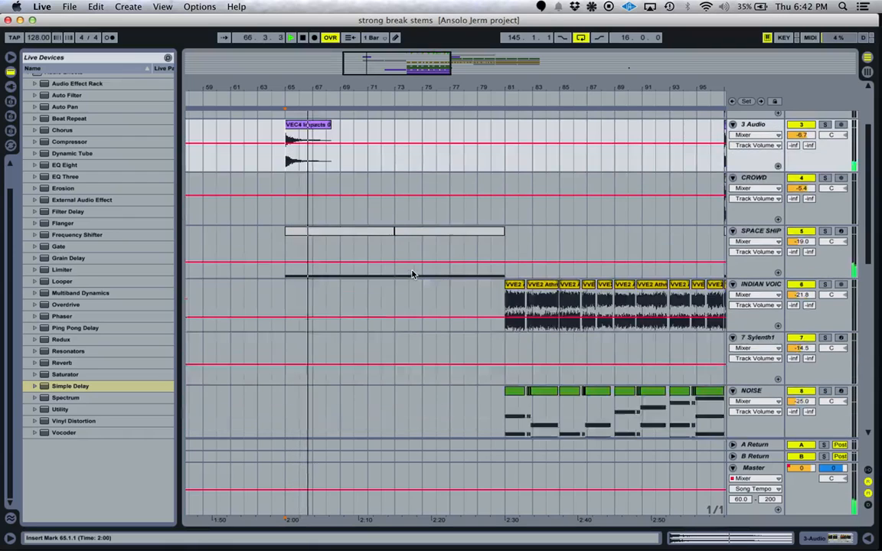
pyautogui.press('space')
# - Play the SPACE SHIP track soloed from 65.1.1 and inspect its device chain and Sylenth1 LD Follow patch
pyautogui.click(825, 232)
pyautogui.press('space')
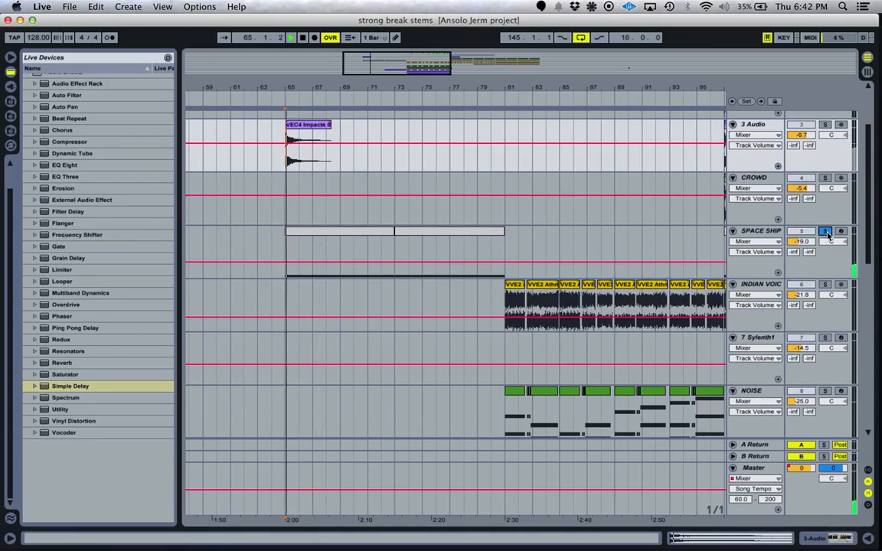
pyautogui.doubleClick(754, 232)
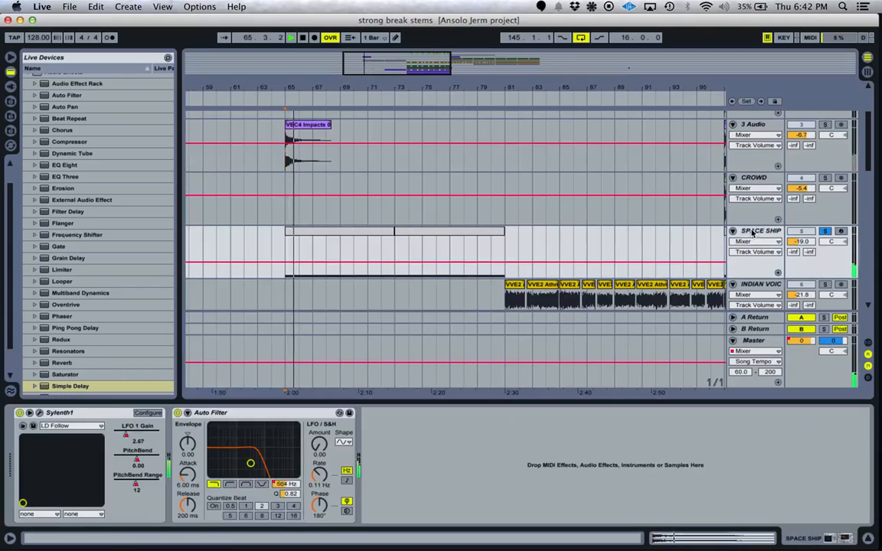
pyautogui.click(39, 413)
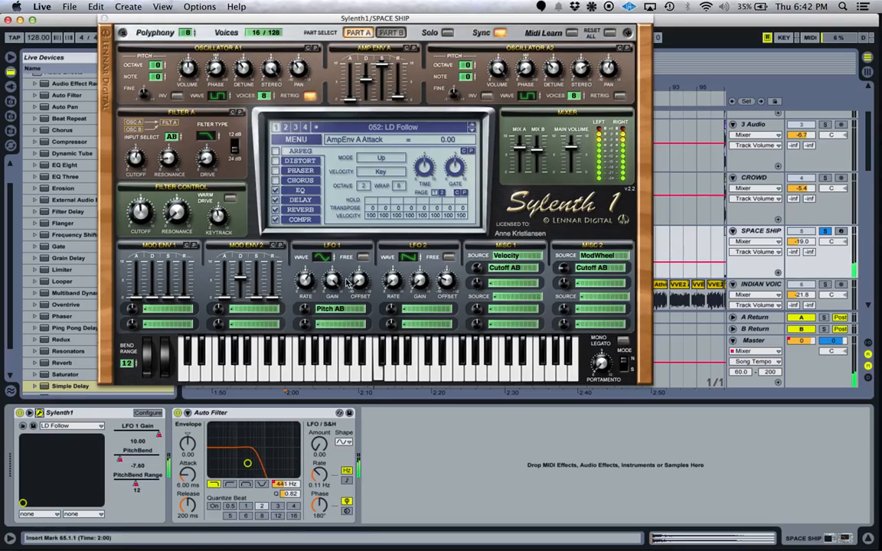
pyautogui.click(105, 19)
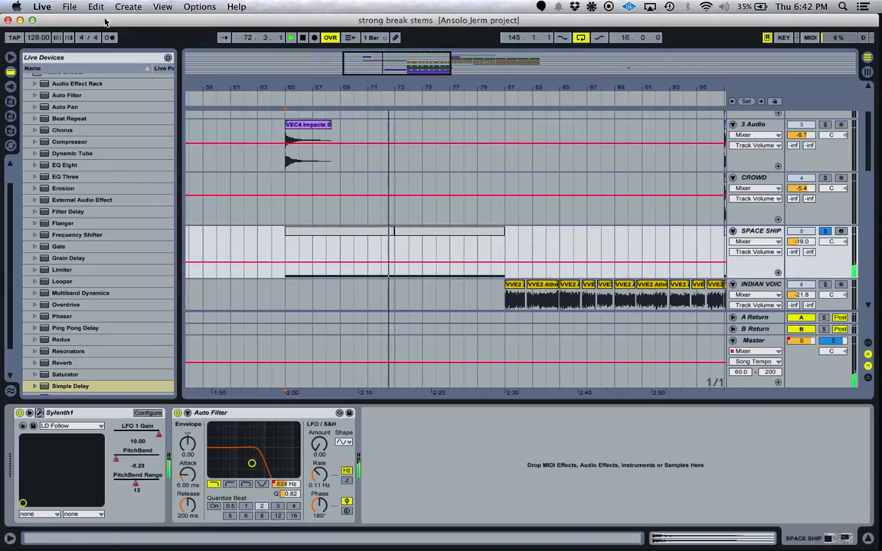
# - End the SPACE SHIP solo, play the break from bar 73 and hide the device chain
pyautogui.scroll(-3, 285, 246)
pyautogui.hscroll(1, 284, 246)
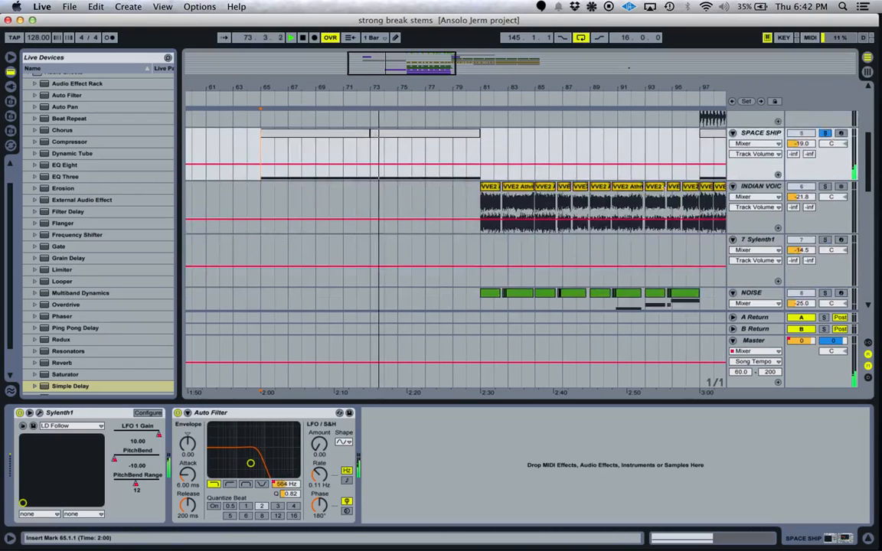
pyautogui.scroll(3, 665, 194)
pyautogui.click(483, 228)
pyautogui.scroll(3, 370, 223)
pyautogui.scroll(-5, 375, 253)
pyautogui.moveTo(405, 404); pyautogui.dragTo(405, 479)
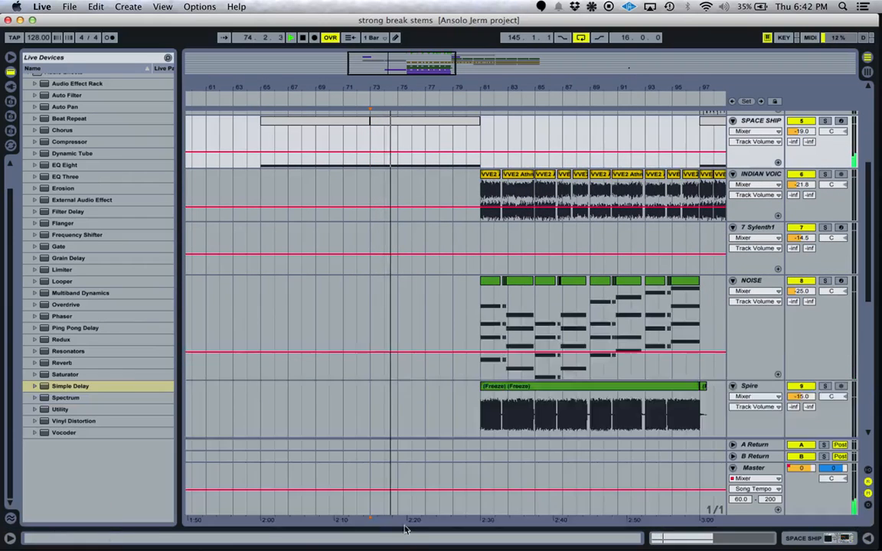
# - Examine the BASS1, BASS SUB and Spire parts during playback, marking 81.1.1 on BASS1 and Spire
pyautogui.scroll(-6, 395, 396)
pyautogui.scroll(2, 398, 393)
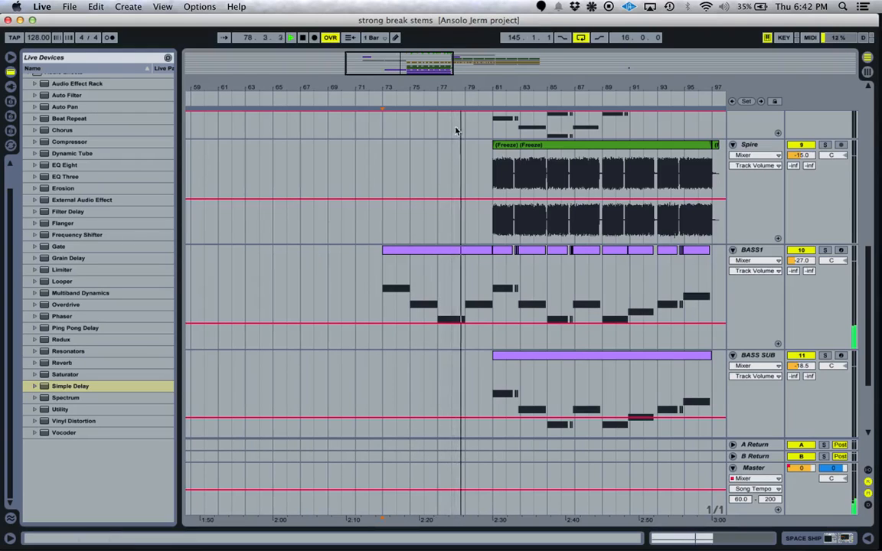
pyautogui.click(494, 288)
pyautogui.scroll(3, 493, 288)
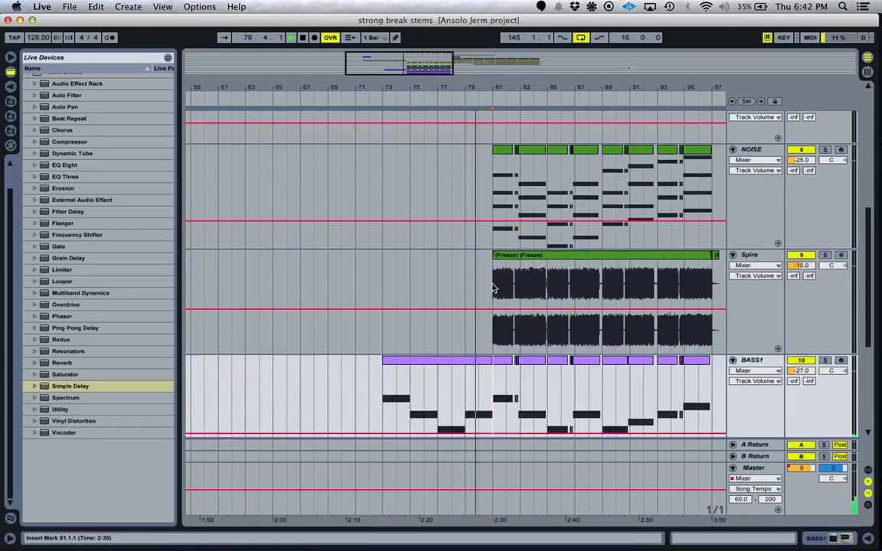
pyautogui.click(492, 286)
pyautogui.scroll(-3, 492, 287)
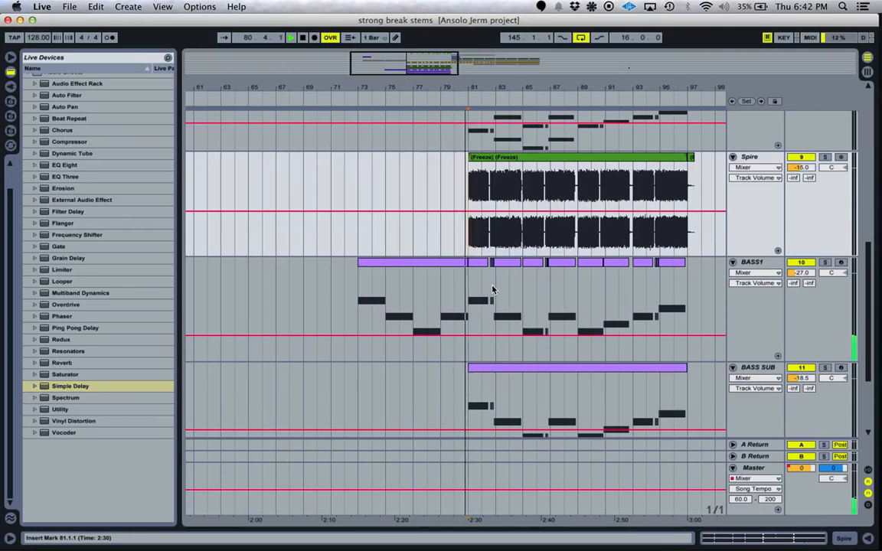
# - Examine the NOISE and INDIAN VOICE parts during playback, marking 81.1.1 on the NOISE and 7 Sylenth1 tracks
pyautogui.scroll(3, 483, 283)
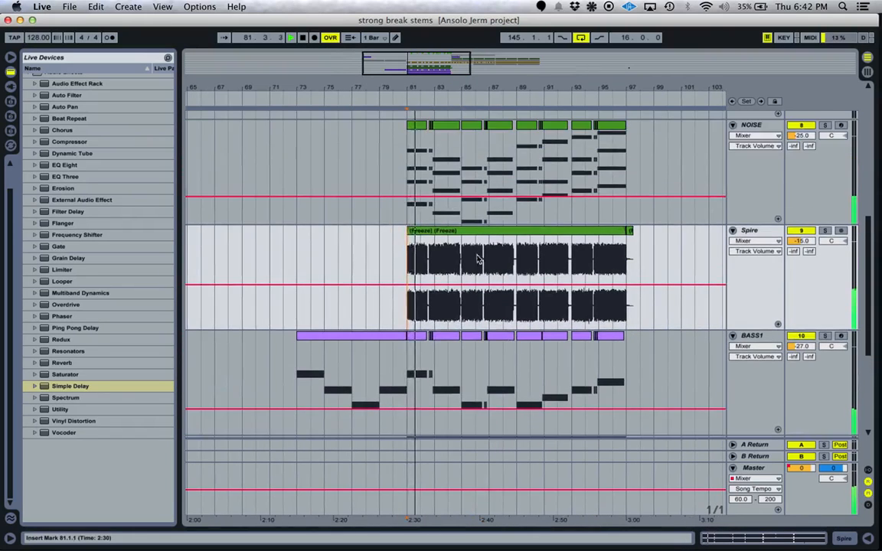
pyautogui.click(407, 177)
pyautogui.scroll(5, 430, 296)
pyautogui.scroll(-1, 431, 296)
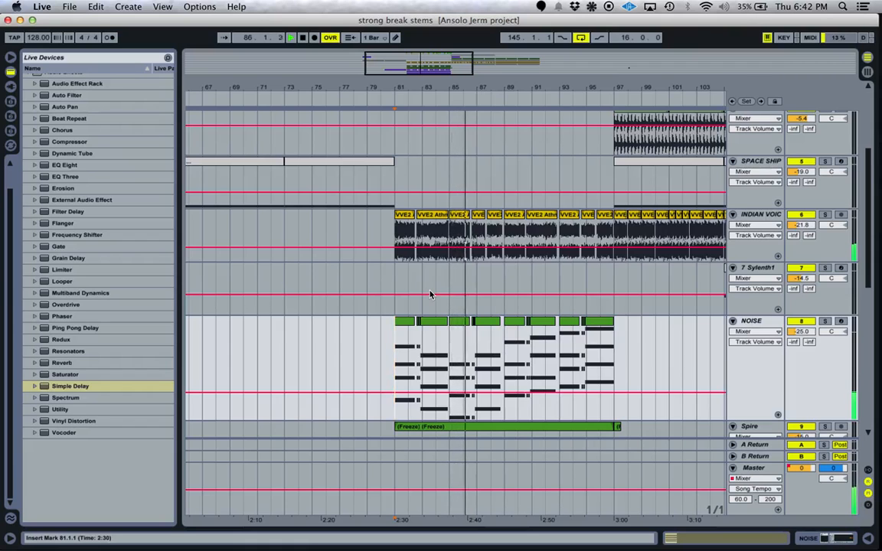
pyautogui.click(398, 280)
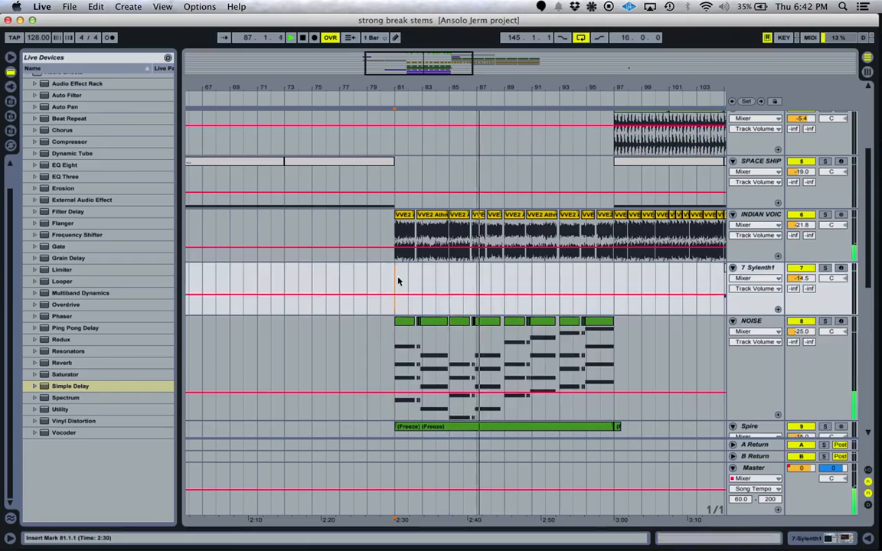
# - Mark 81.1.1 and 89.1.1 on the INDIAN VOICE track during playback and solo that track
pyautogui.click(396, 258)
pyautogui.scroll(-4, 396, 261)
pyautogui.scroll(-2, 396, 261)
pyautogui.scroll(4, 393, 258)
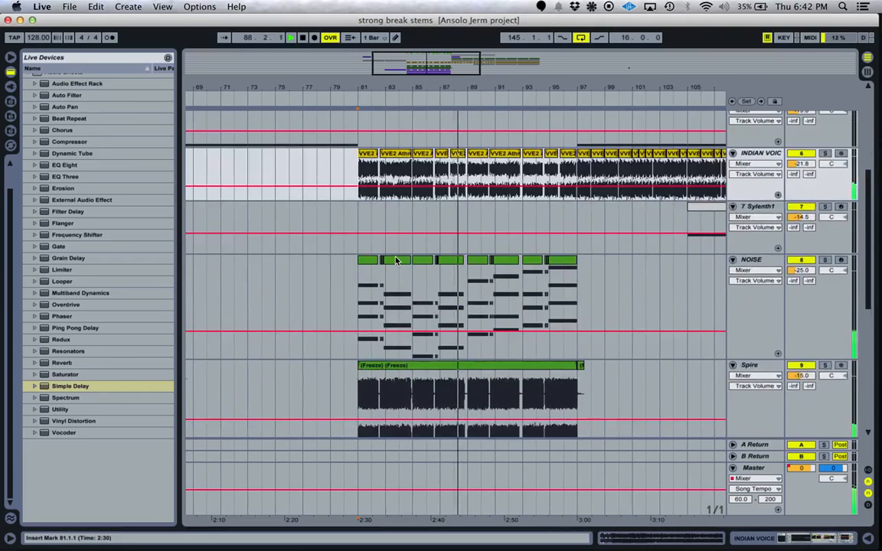
pyautogui.click(472, 178)
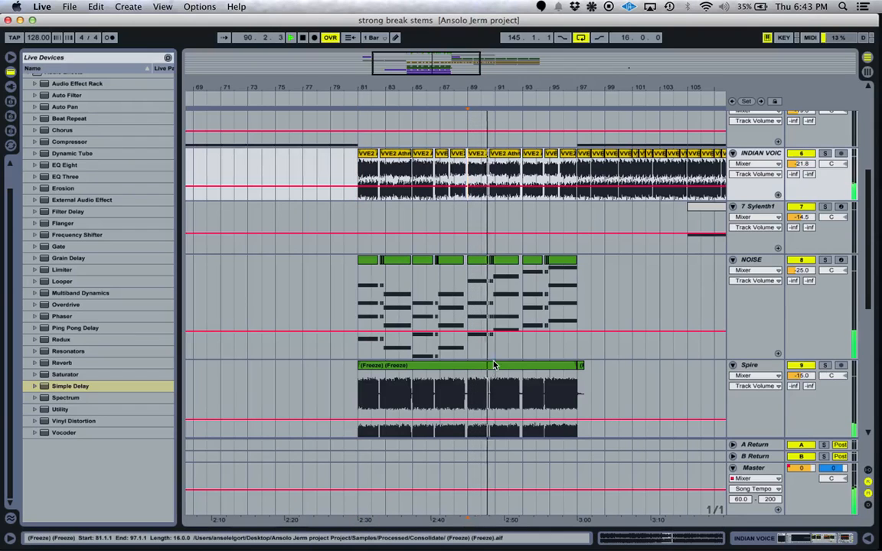
pyautogui.click(825, 153)
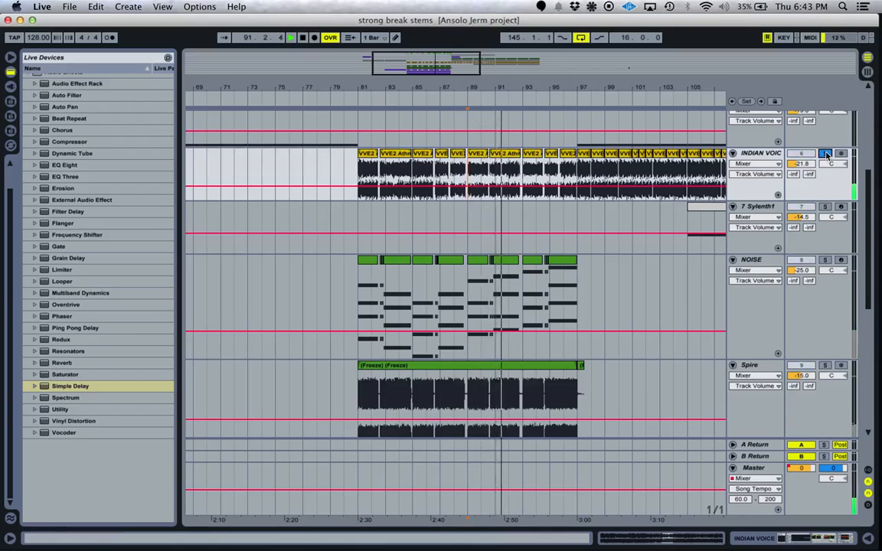
# - Audition NOISE, Spire and BASS1 one at a time with solo during playback and stop the transport
pyautogui.click(825, 260)
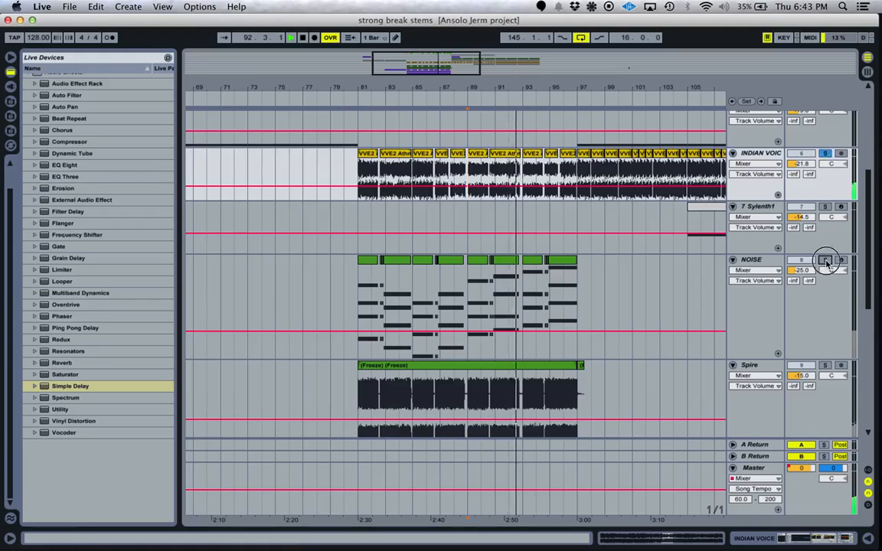
pyautogui.click(825, 365)
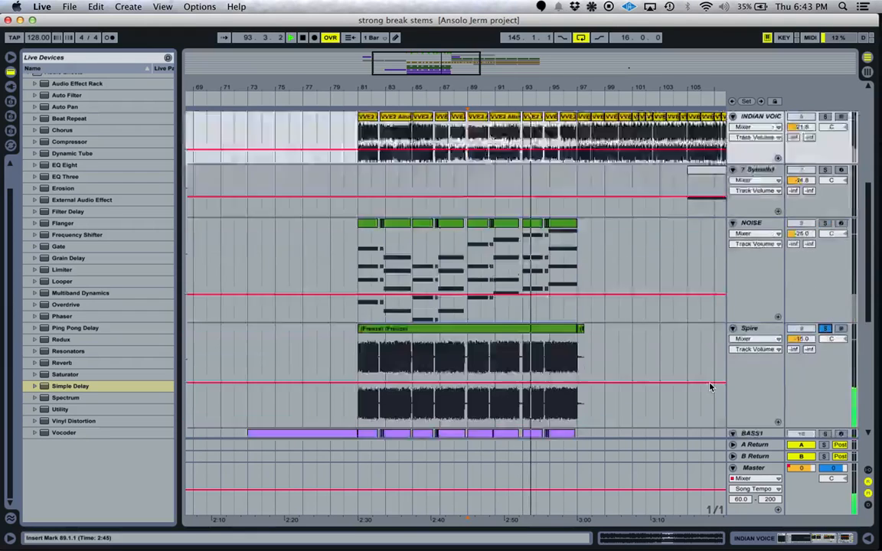
pyautogui.scroll(-5, 709, 387)
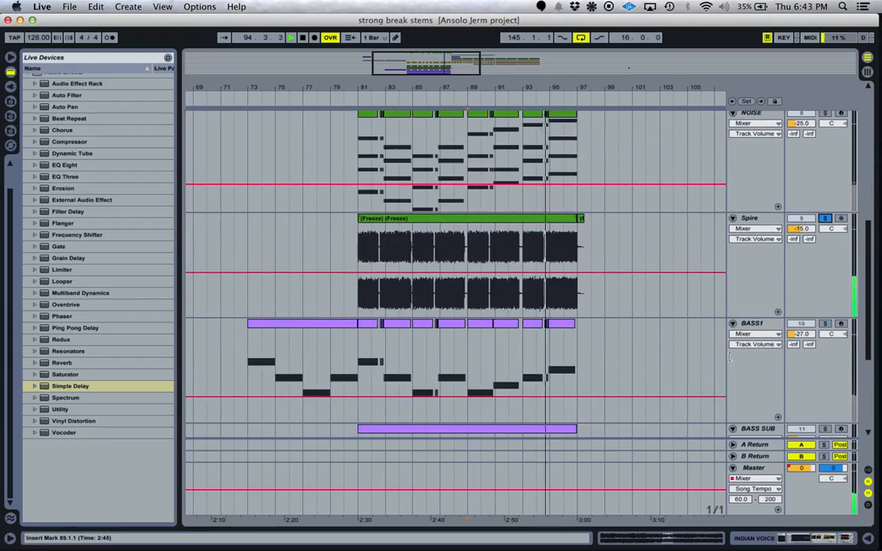
pyautogui.click(825, 323)
pyautogui.scroll(-5, 825, 325)
pyautogui.scroll(5, 825, 326)
pyautogui.press('space')
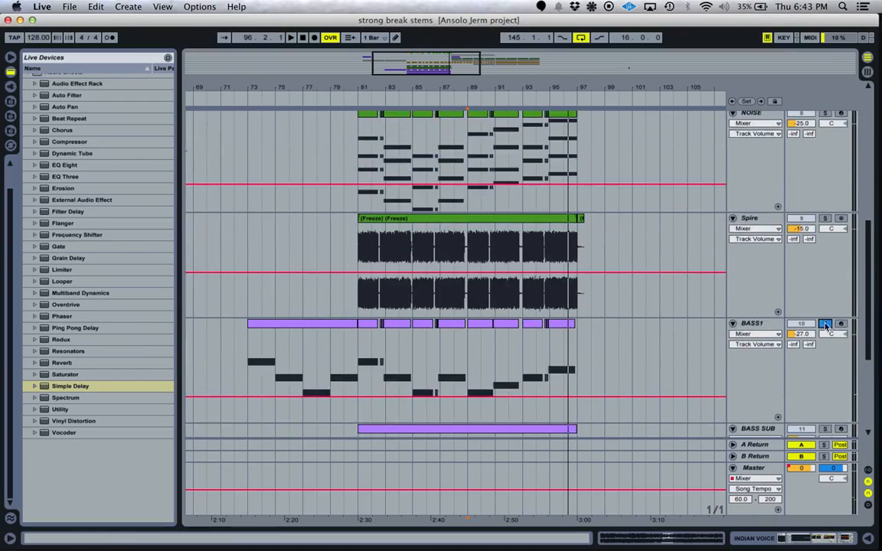
# - End the BASS1 solo and play the INDIAN VOICE track soloed from 81.1.1
pyautogui.scroll(-3, 648, 324)
pyautogui.scroll(8, 647, 323)
pyautogui.scroll(-5, 647, 324)
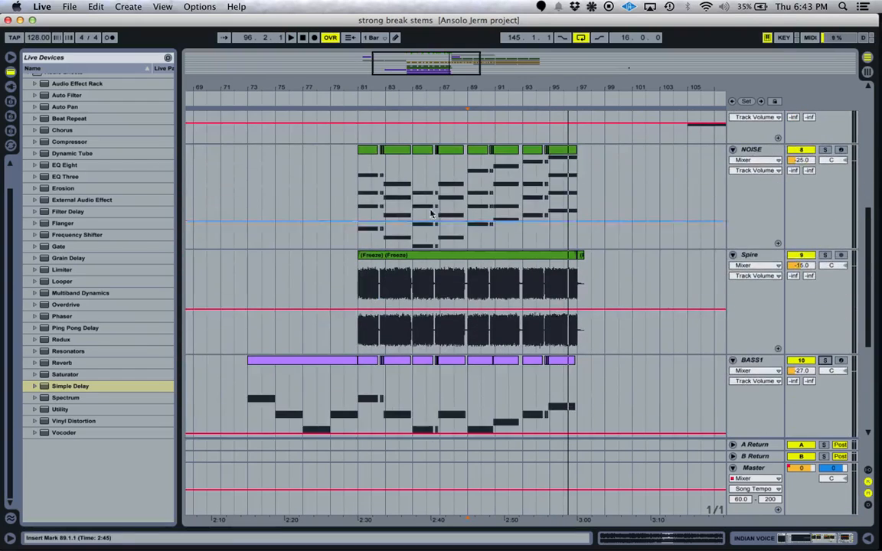
pyautogui.click(357, 187)
pyautogui.scroll(6, 357, 176)
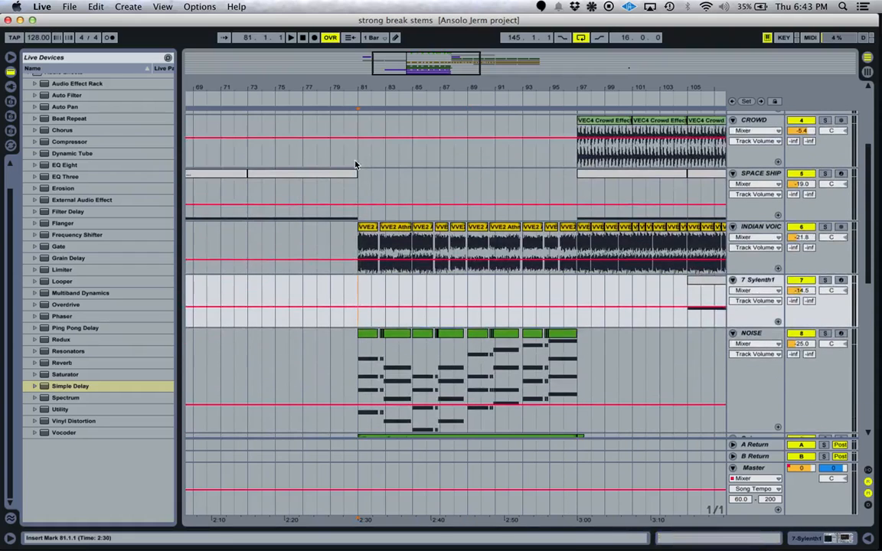
pyautogui.click(358, 253)
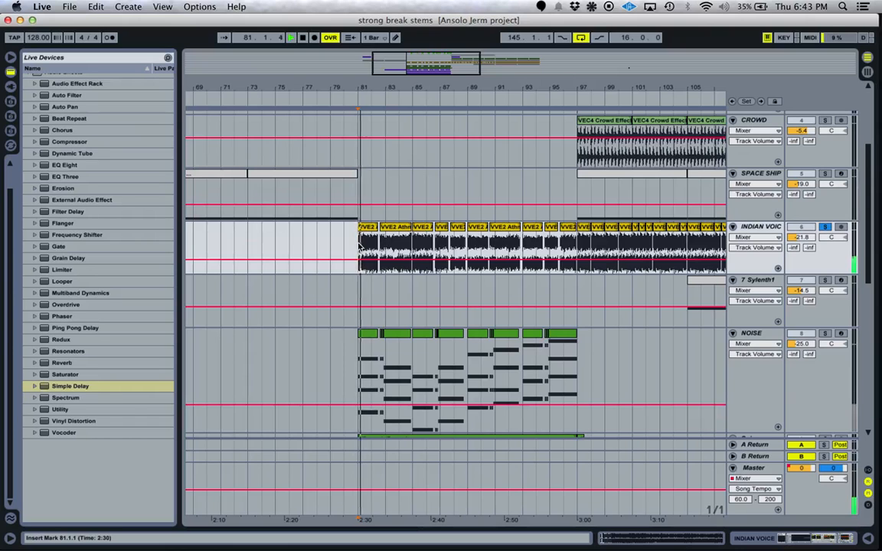
# - Inspect the sample settings of several VVE2 Athmos 13 128BPM clips on INDIAN VOICE and hide the clip details
pyautogui.moveTo(431, 65); pyautogui.dragTo(431, 98)
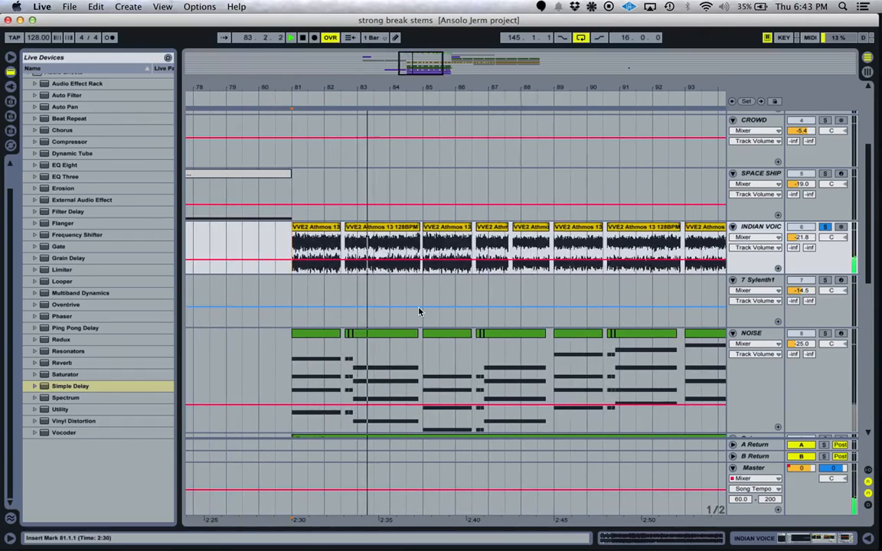
pyautogui.doubleClick(404, 230)
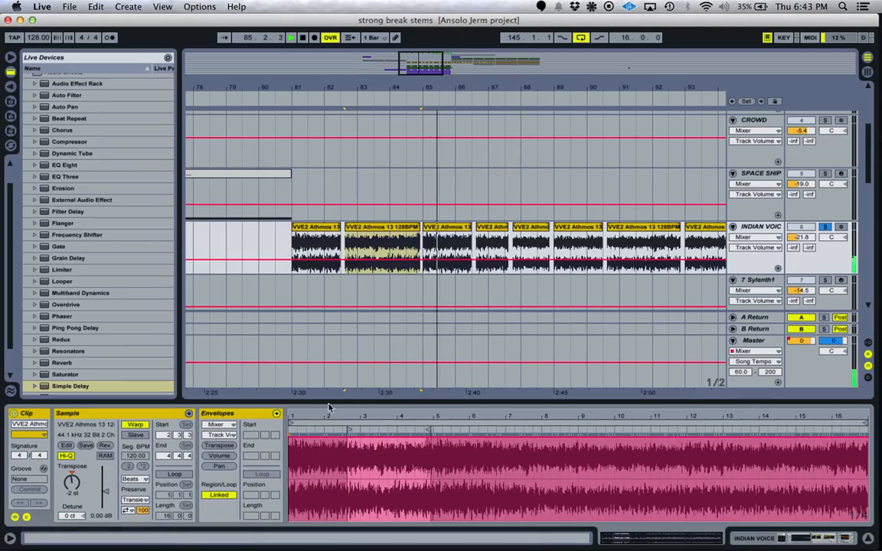
pyautogui.click(452, 231)
pyautogui.click(496, 221)
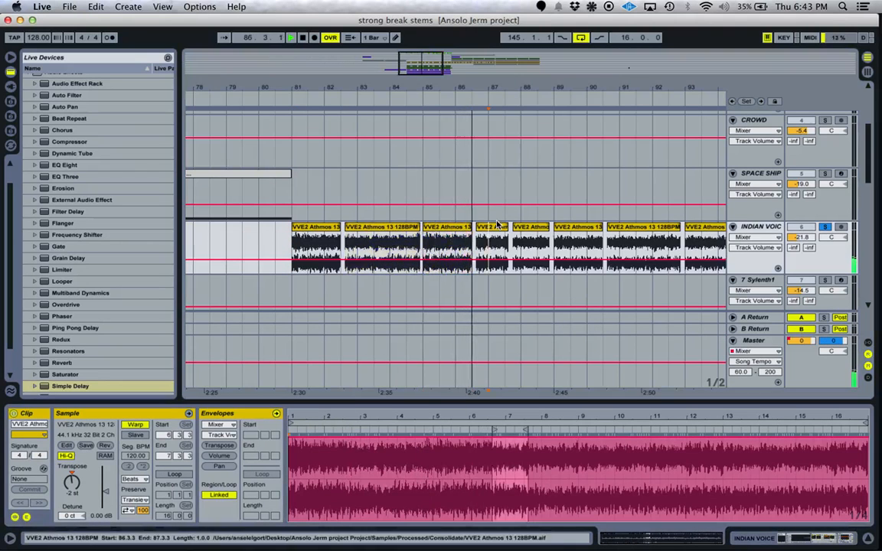
pyautogui.moveTo(474, 402); pyautogui.dragTo(476, 497)
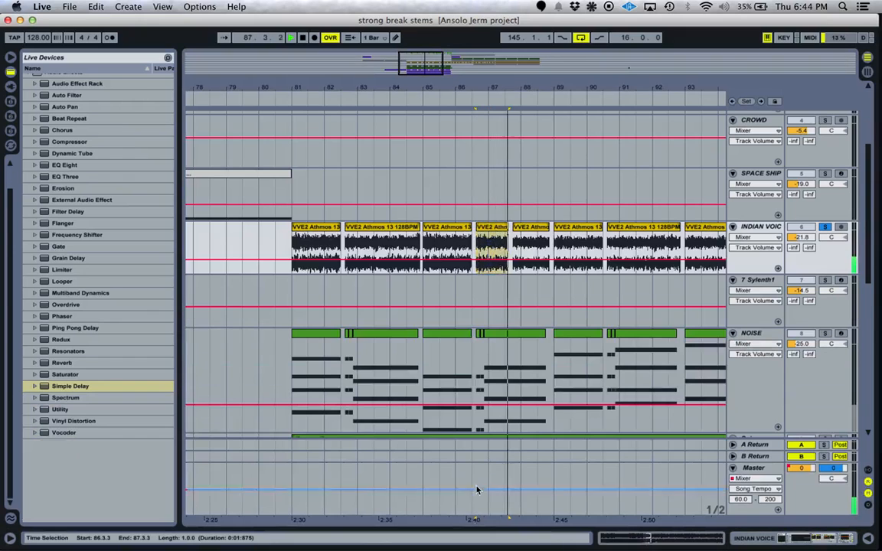
# - Audition the Spire track soloed during playback, end its solo and stop the transport
pyautogui.hscroll(3, 515, 307)
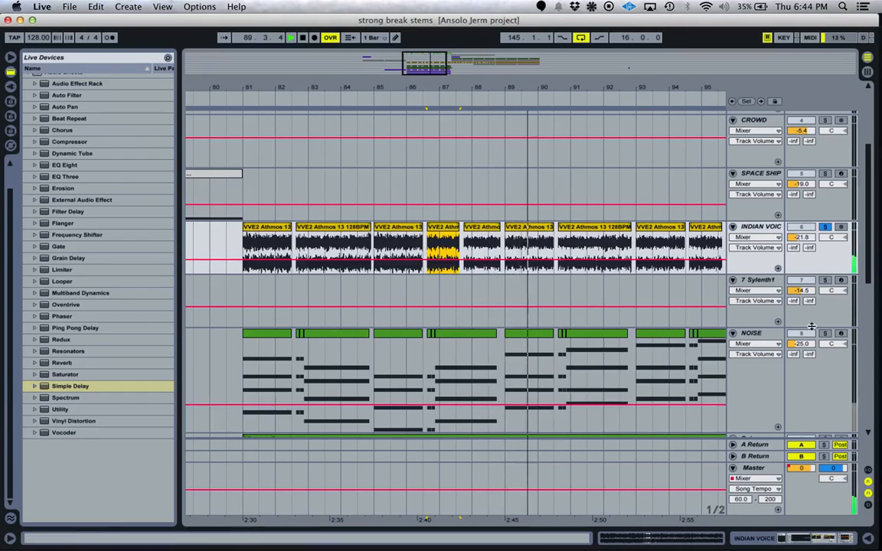
pyautogui.scroll(-5, 811, 323)
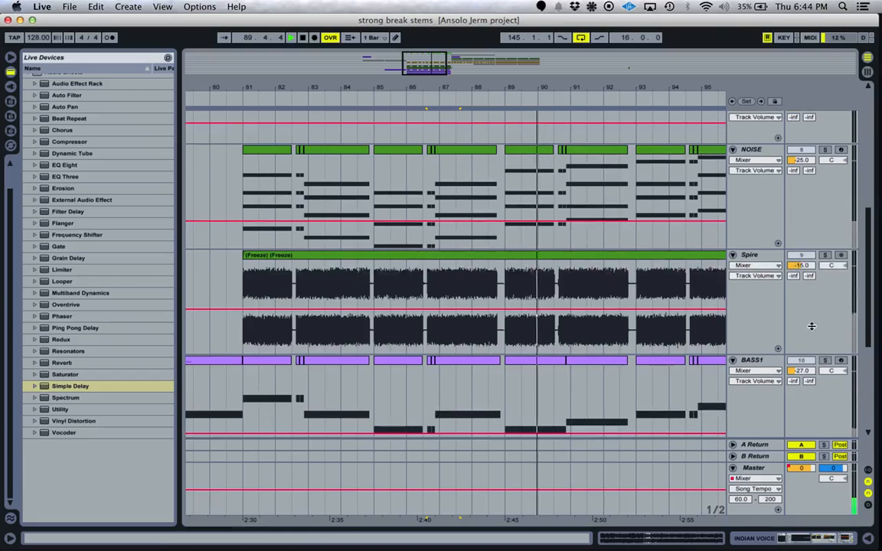
pyautogui.click(825, 256)
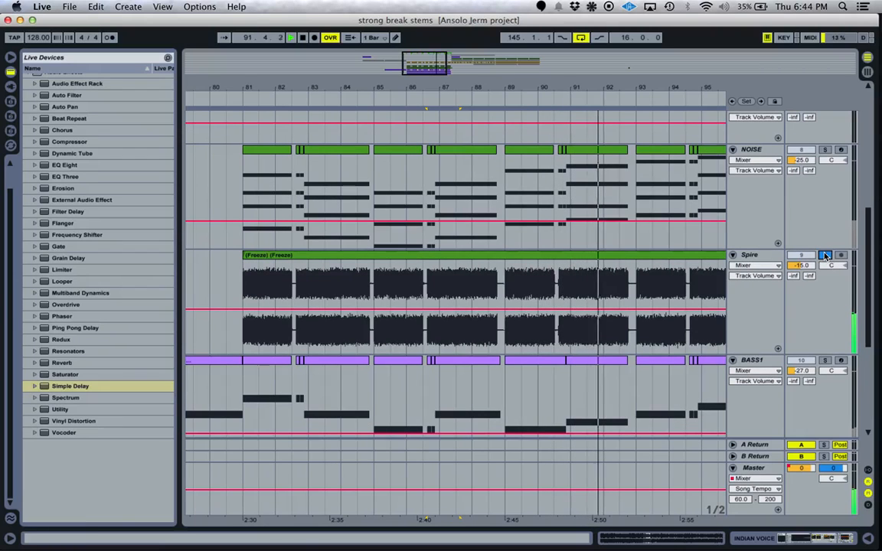
pyautogui.hscroll(3, 497, 305)
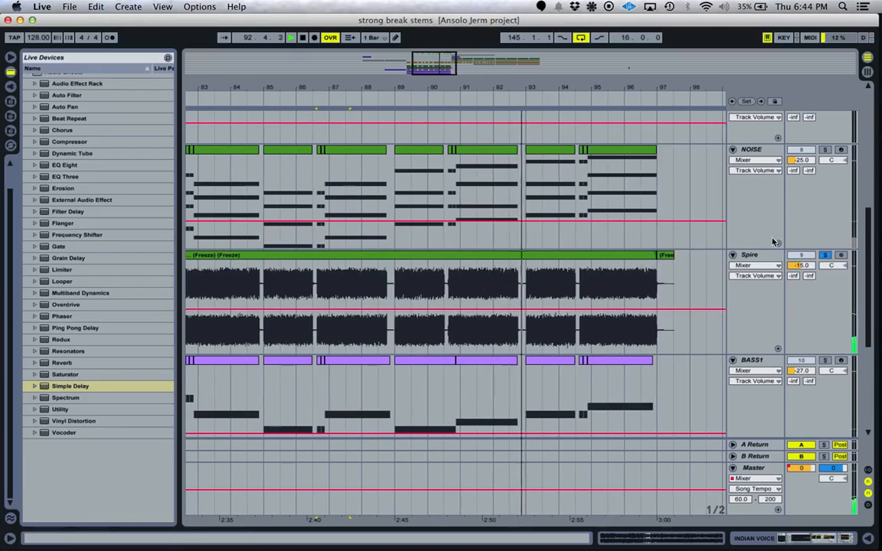
pyautogui.click(825, 256)
pyautogui.press('space')
# - Play the unsoloed break from 83.1.1 on the INDIAN VOICE track and stop it
pyautogui.scroll(5, 616, 274)
pyautogui.hscroll(-5, 616, 273)
pyautogui.click(320, 243)
pyautogui.press('space')
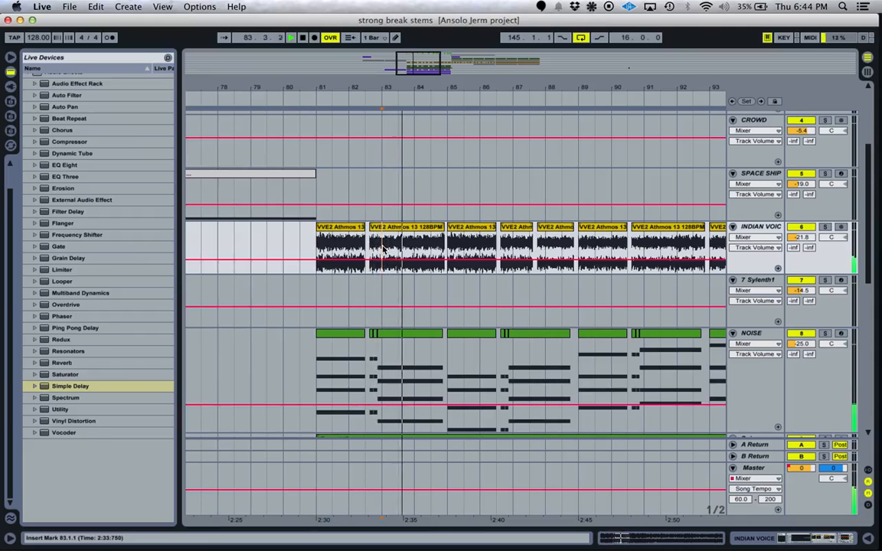
pyautogui.press('space')
# - Examine the parts from NOISE down to fat bass and briefly inspect the Spire track's device chain
pyautogui.scroll(5, 454, 259)
pyautogui.hscroll(1, 453, 259)
pyautogui.scroll(-5, 453, 259)
pyautogui.scroll(-6, 453, 259)
pyautogui.hscroll(1, 453, 258)
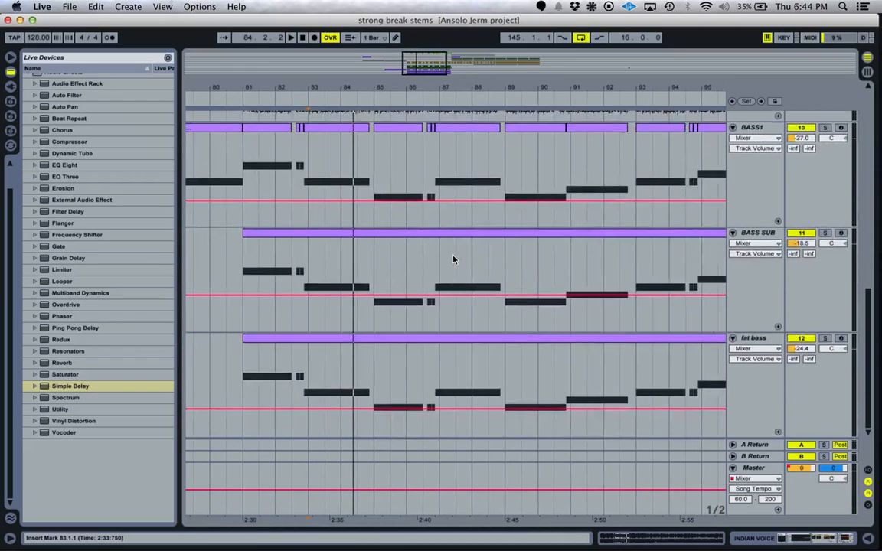
pyautogui.scroll(6, 453, 259)
pyautogui.scroll(-3, 453, 259)
pyautogui.scroll(-2, 454, 259)
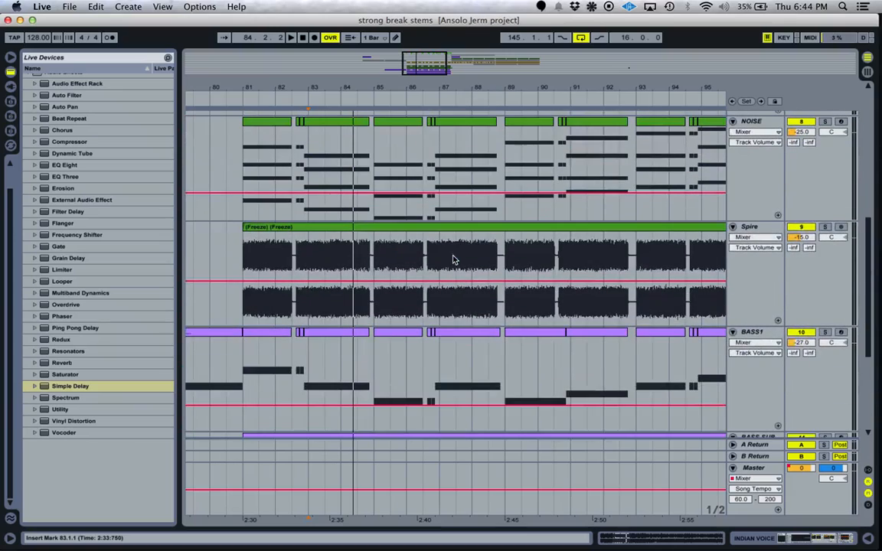
pyautogui.doubleClick(767, 230)
pyautogui.moveTo(593, 485); pyautogui.dragTo(591, 499)
# - Survey all tracks of the arrangement across the break and the section after bar 97
pyautogui.moveTo(429, 63); pyautogui.dragTo(428, 37)
pyautogui.scroll(10, 427, 337)
pyautogui.hscroll(10, 427, 337)
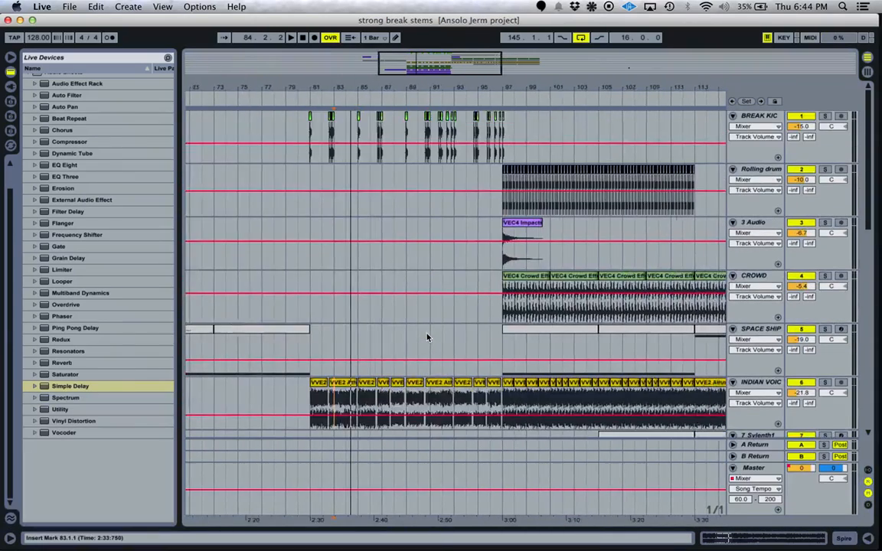
pyautogui.scroll(-3, 427, 337)
pyautogui.scroll(3, 427, 336)
pyautogui.hscroll(-5, 427, 337)
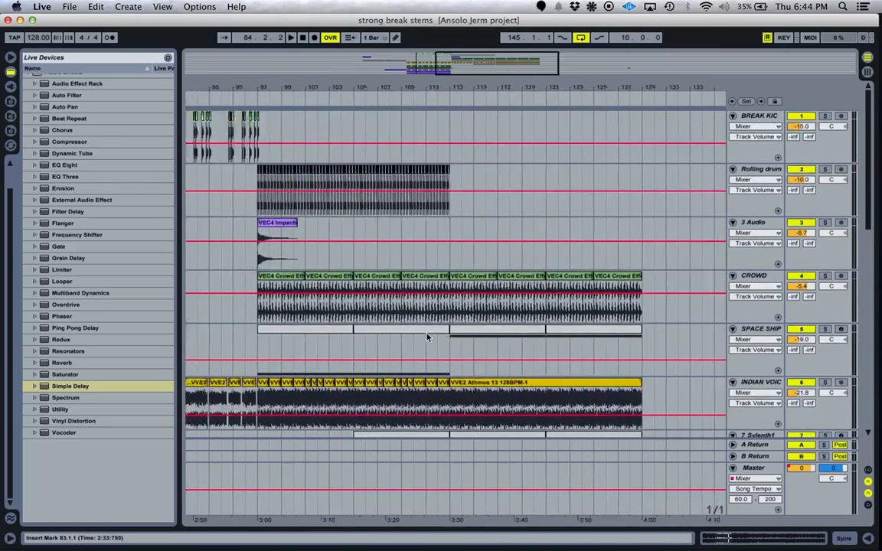
pyautogui.scroll(-10, 427, 336)
pyautogui.scroll(4, 427, 336)
pyautogui.scroll(5, 427, 337)
pyautogui.scroll(-10, 427, 336)
pyautogui.scroll(5, 427, 337)
# - Examine the Spire and BASS1 parts of the break closely, and the upper tracks around bar 97
pyautogui.moveTo(389, 60); pyautogui.dragTo(408, 191)
pyautogui.scroll(-10, 407, 193)
pyautogui.scroll(4, 407, 195)
pyautogui.scroll(2, 286, 240)
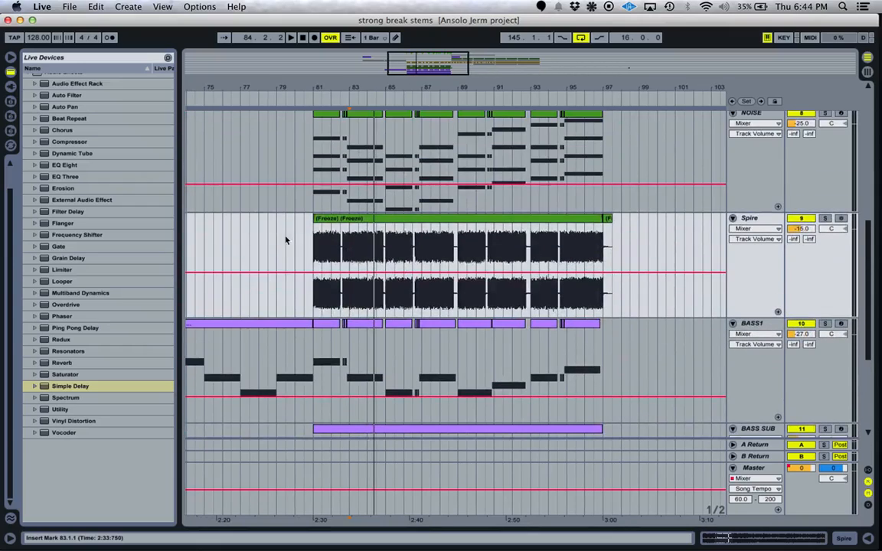
pyautogui.scroll(10, 674, 303)
pyautogui.hscroll(5, 663, 289)
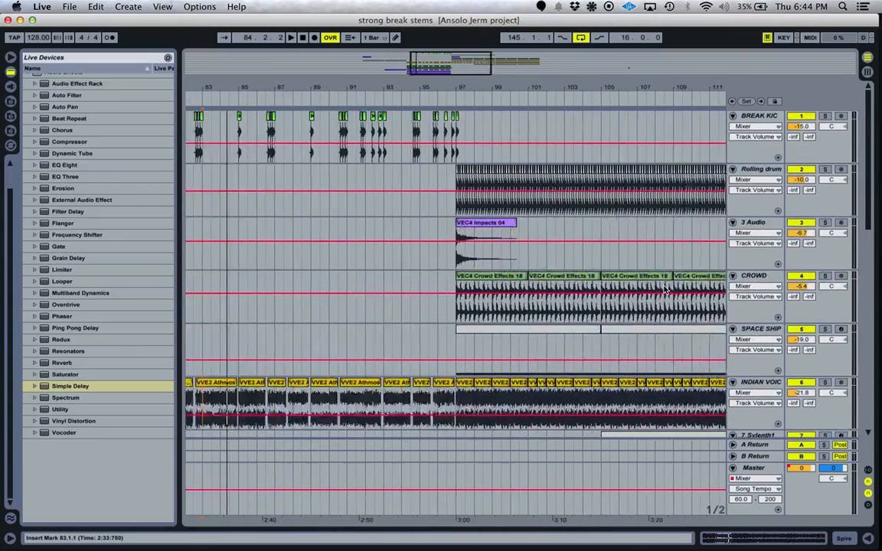
# - Play the section from 97.1.1, solo the CROWD track, stop playback and show CROWD's device chain
pyautogui.press('space')
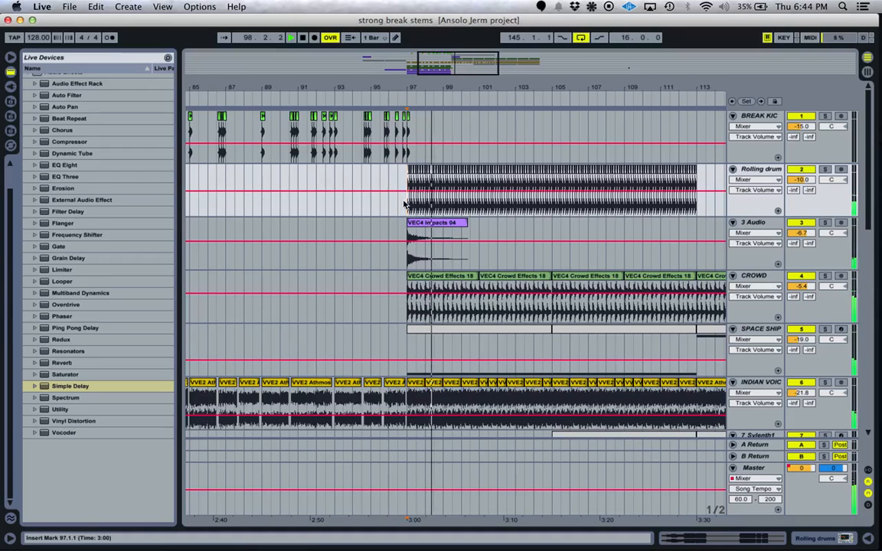
pyautogui.click(407, 153)
pyautogui.scroll(-5, 740, 253)
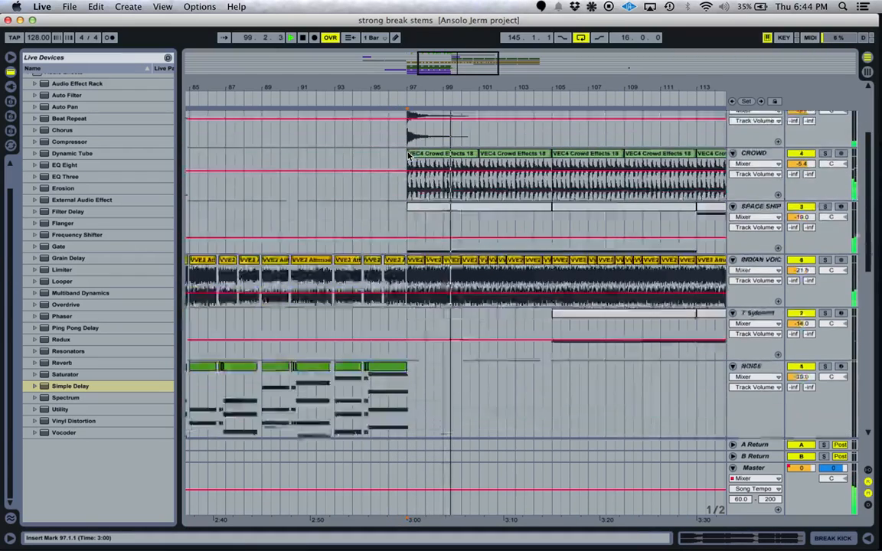
pyautogui.scroll(2, 740, 253)
pyautogui.click(825, 190)
pyautogui.press('space')
pyautogui.doubleClick(763, 191)
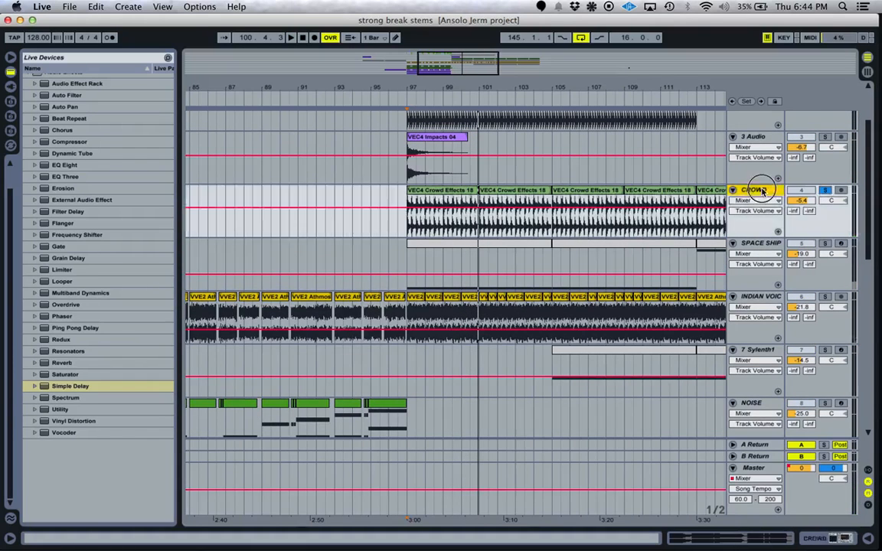
# - Play the Rolling drums track soloed from 97.1.1 with its Auto Filter shown, and stop playback
pyautogui.scroll(2, 764, 191)
pyautogui.click(825, 132)
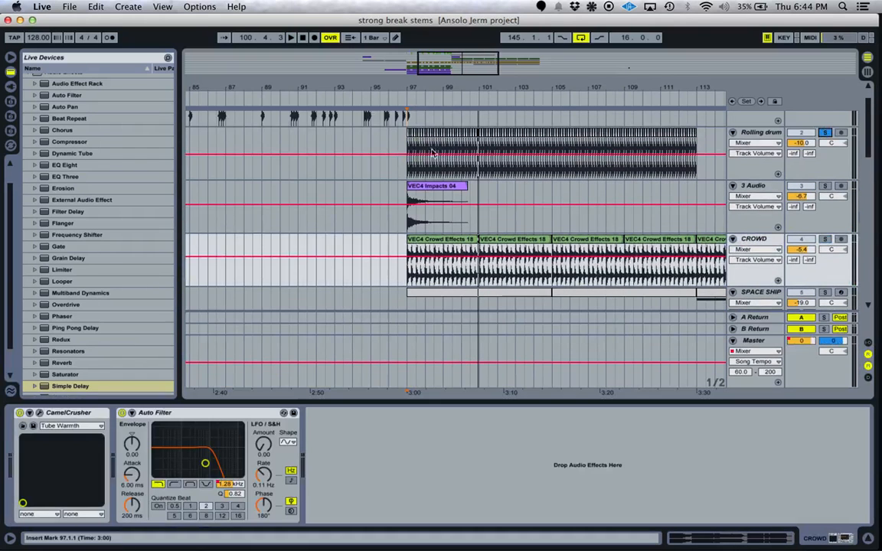
pyautogui.click(406, 150)
pyautogui.press('space')
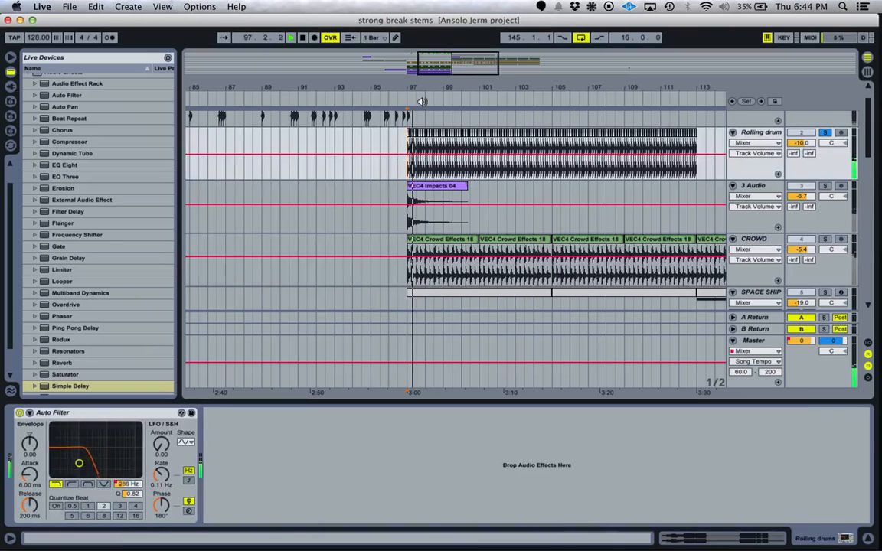
pyautogui.press('space')
# - Solo SPACE SHIP, mark 97.1.1, and inspect its device chain and the Reverb on 3 Audio
pyautogui.scroll(-2, 799, 195)
pyautogui.click(825, 194)
pyautogui.click(408, 206)
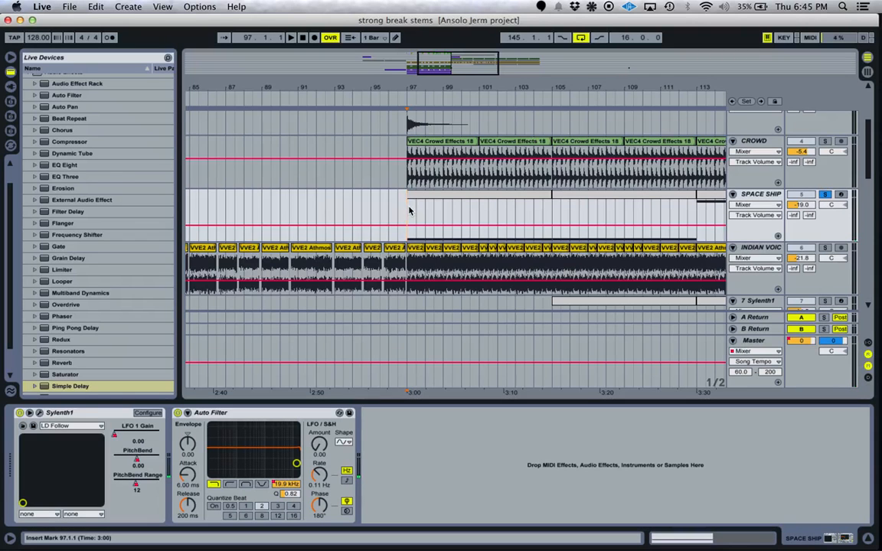
pyautogui.press('Up')
pyautogui.press('Up')
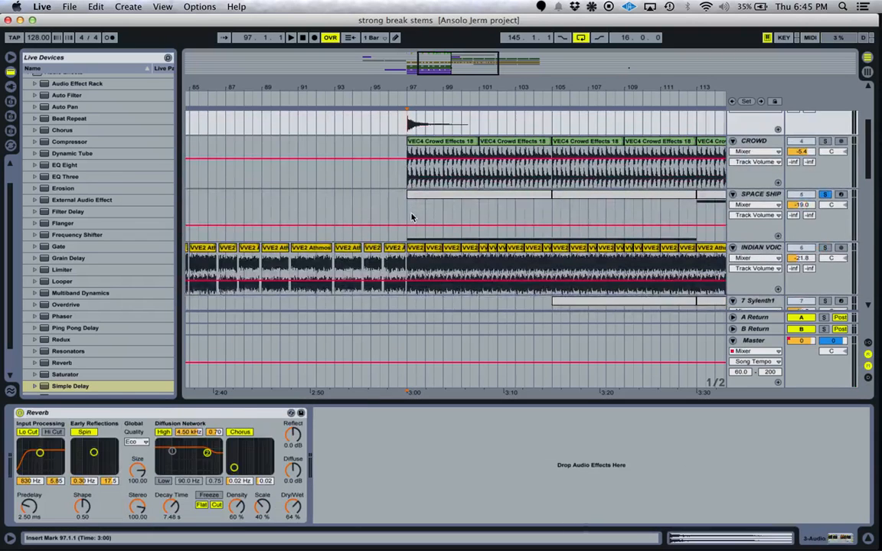
pyautogui.click(408, 217)
pyautogui.scroll(1, 408, 217)
pyautogui.click(407, 138)
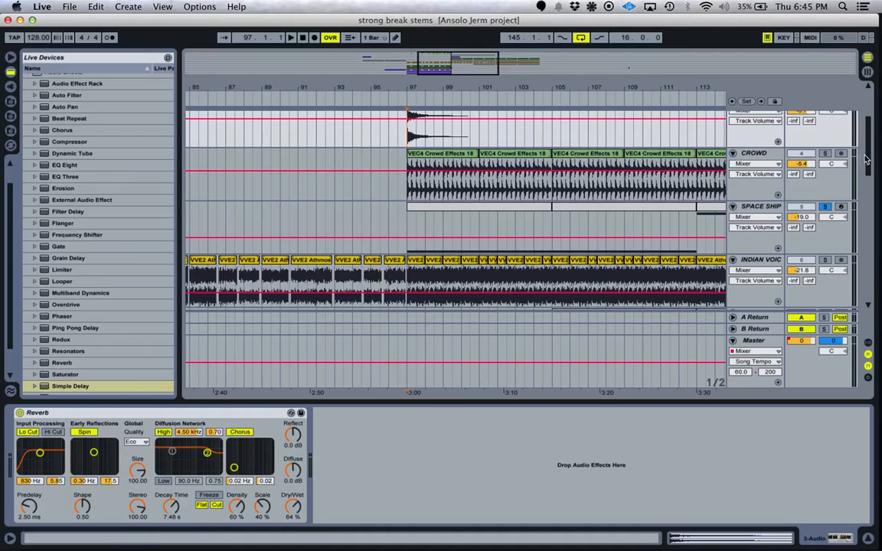
# - Hide the device chain, play from 97.1.1 on the SPACE SHIP track and end its solo
pyautogui.click(824, 206)
pyautogui.click(682, 401)
pyautogui.click(825, 206)
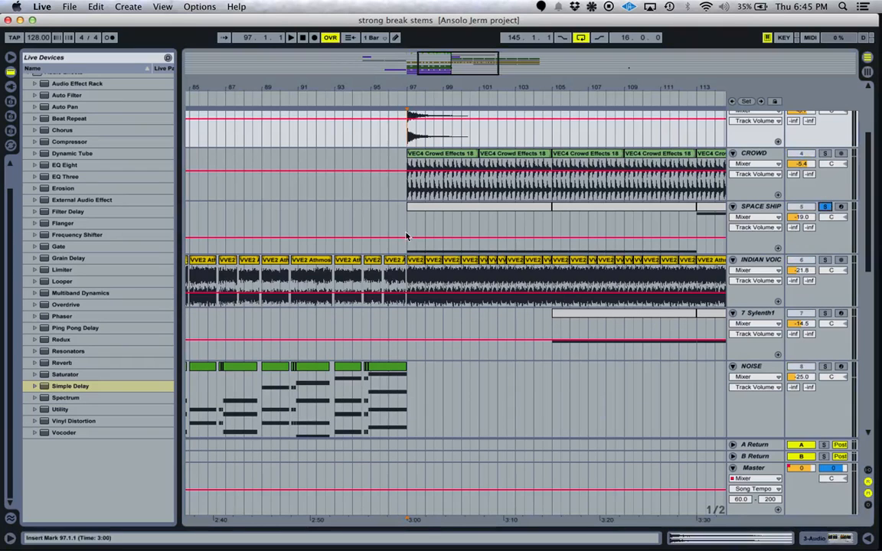
pyautogui.click(406, 237)
pyautogui.press('space')
pyautogui.click(825, 208)
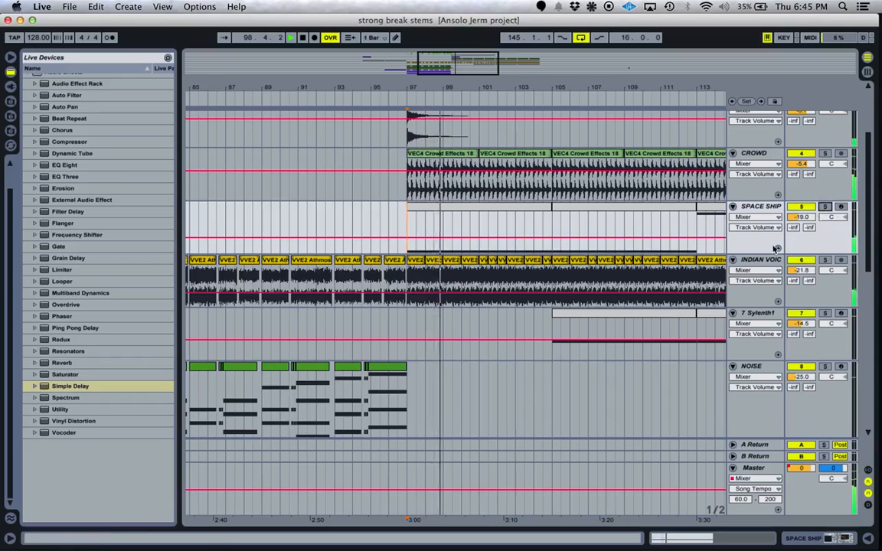
# - Audition the INDIAN VOICE track soloed from 109.1.1 and again from around bar 123
pyautogui.click(622, 291)
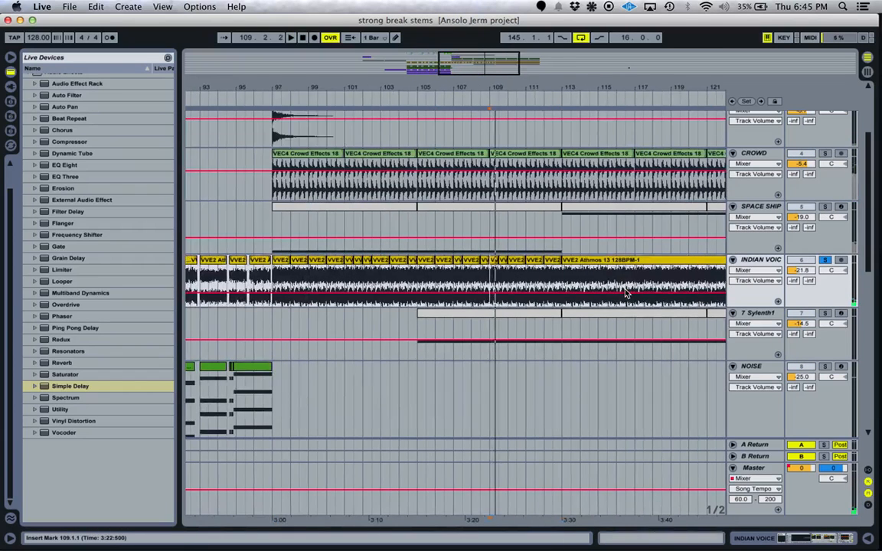
pyautogui.click(626, 292)
pyautogui.press('space')
pyautogui.press('space')
pyautogui.click(607, 275)
pyautogui.press('space')
pyautogui.press('space')
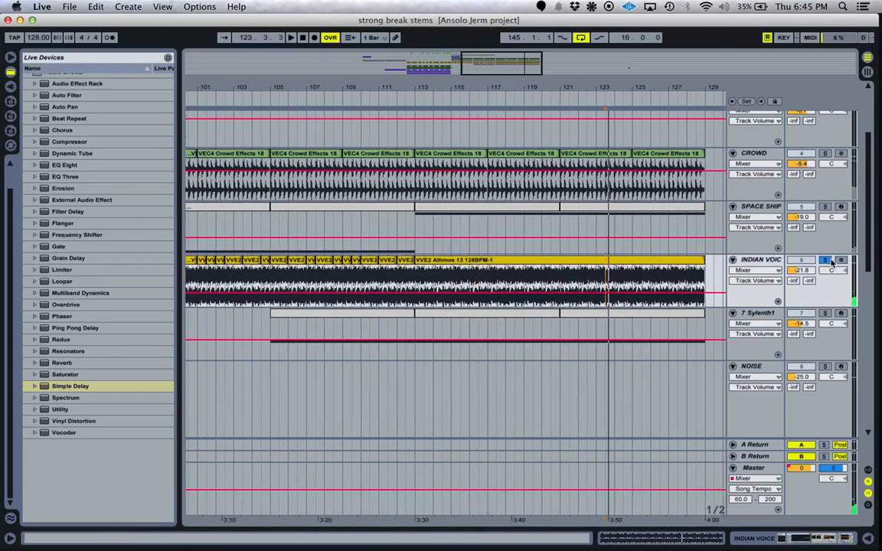
# - End INDIAN VOICE's solo, play the end of its section with the other tracks, and stop at the 129.1.1 mark
pyautogui.click(824, 261)
pyautogui.press('space')
pyautogui.click(700, 284)
pyautogui.press('space')
pyautogui.press('space')
pyautogui.hscroll(4, 699, 282)
pyautogui.press('space')
pyautogui.click(607, 279)
pyautogui.hscroll(-2, 609, 278)
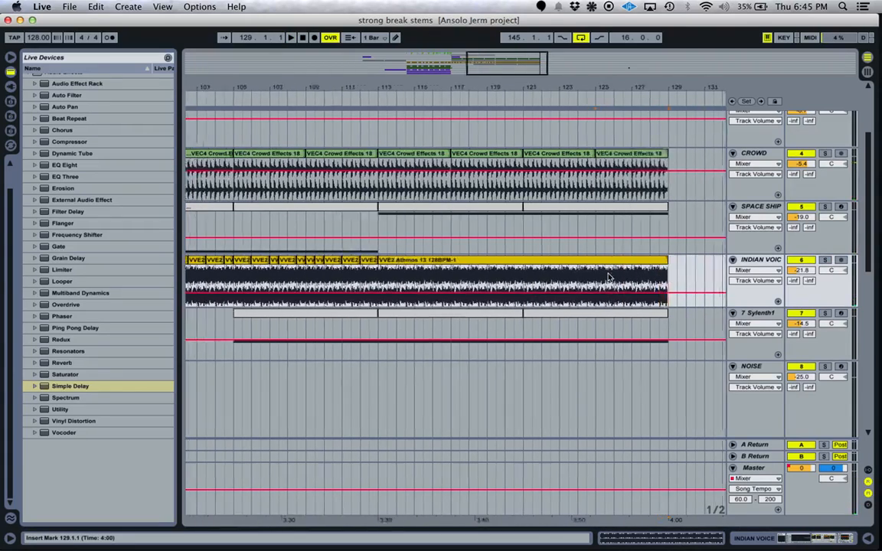
# - Mark 97.1.1 on Rolling drums and look through the remaining tracks down to BASS1, BASS SUB and fat bass
pyautogui.hscroll(-7, 609, 277)
pyautogui.scroll(-5, 608, 278)
pyautogui.scroll(8, 609, 278)
pyautogui.hscroll(3, 608, 278)
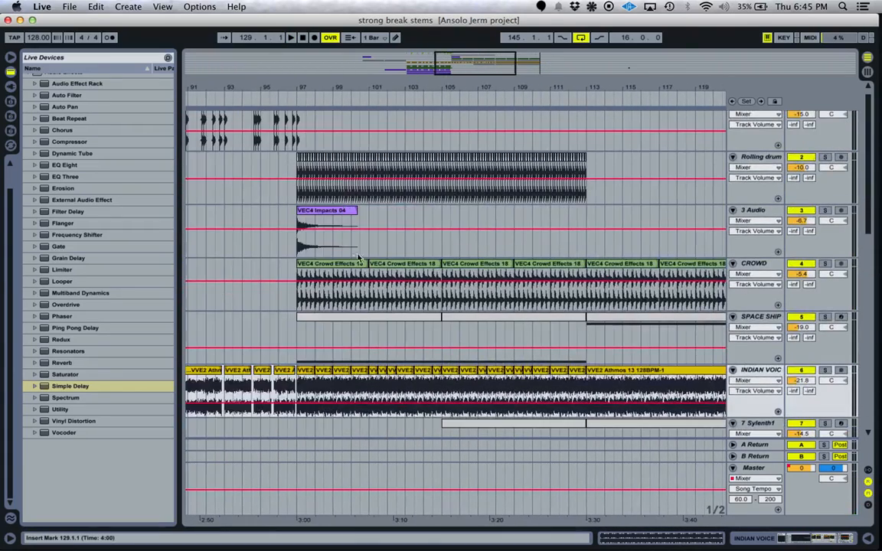
pyautogui.click(299, 200)
pyautogui.scroll(-10, 381, 254)
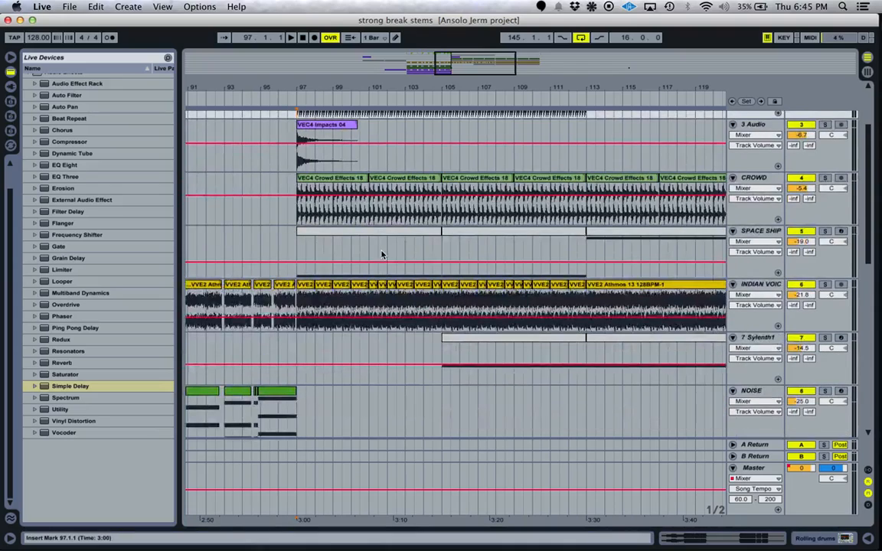
pyautogui.hscroll(-5, 381, 254)
pyautogui.scroll(3, 381, 254)
pyautogui.scroll(-7, 381, 254)
pyautogui.hscroll(2, 381, 254)
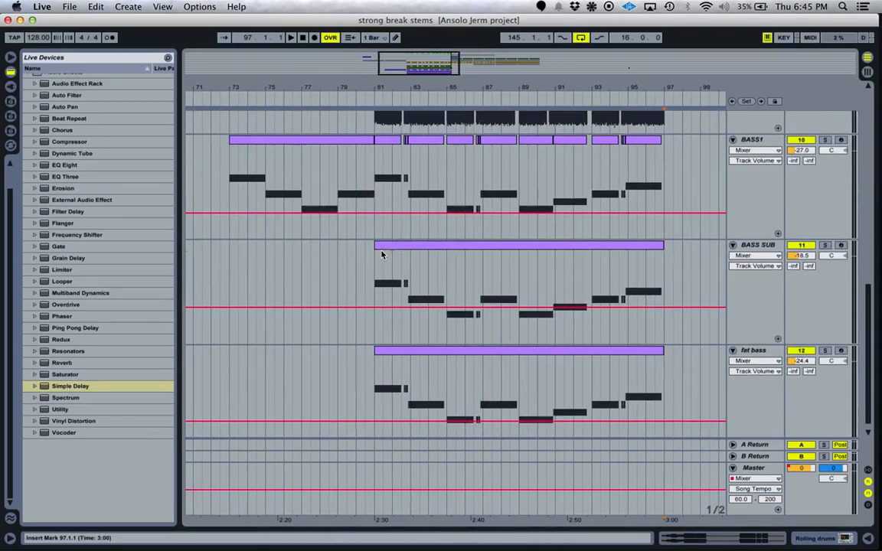
pyautogui.scroll(2, 630, 231)
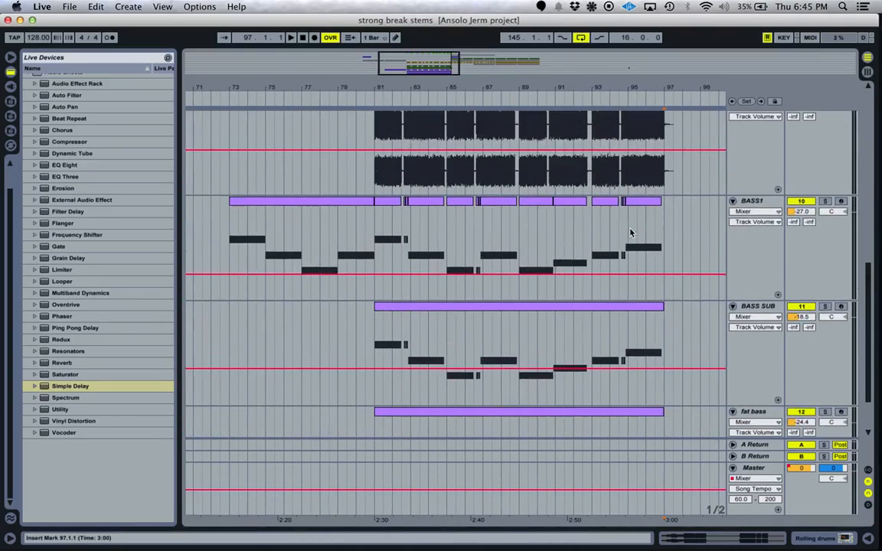
# - Solo the BASS1 track, play it briefly from 81.1.1 and examine its notes up to bar 97
pyautogui.click(383, 244)
pyautogui.moveTo(426, 61); pyautogui.dragTo(423, 81)
pyautogui.moveTo(310, 253); pyautogui.dragTo(322, 252)
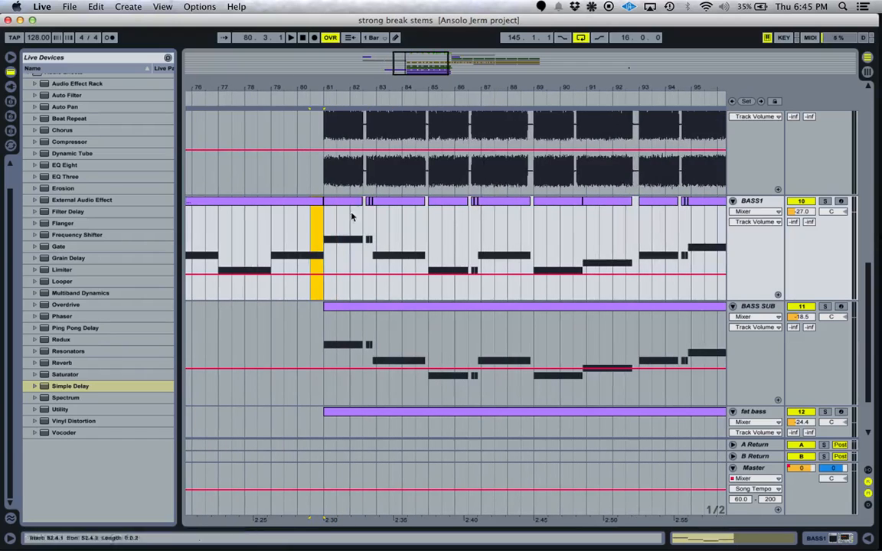
pyautogui.click(342, 271)
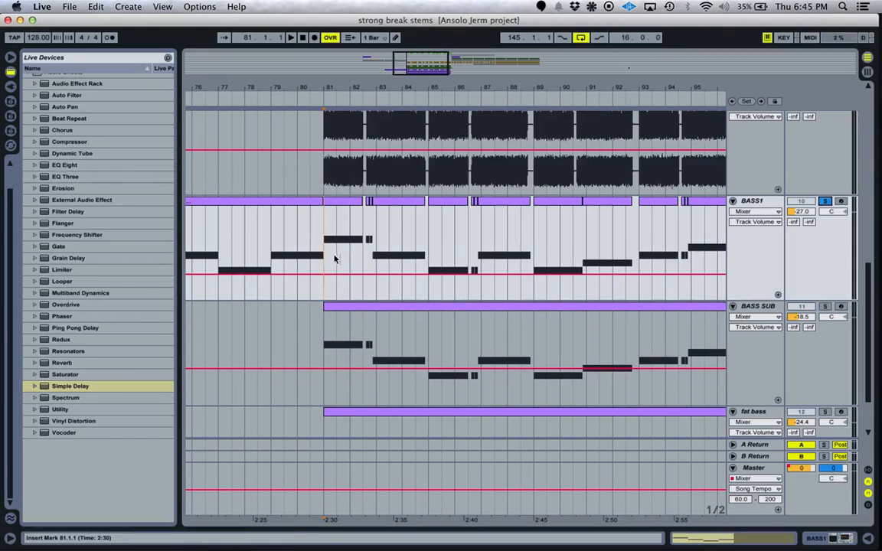
pyautogui.press('space')
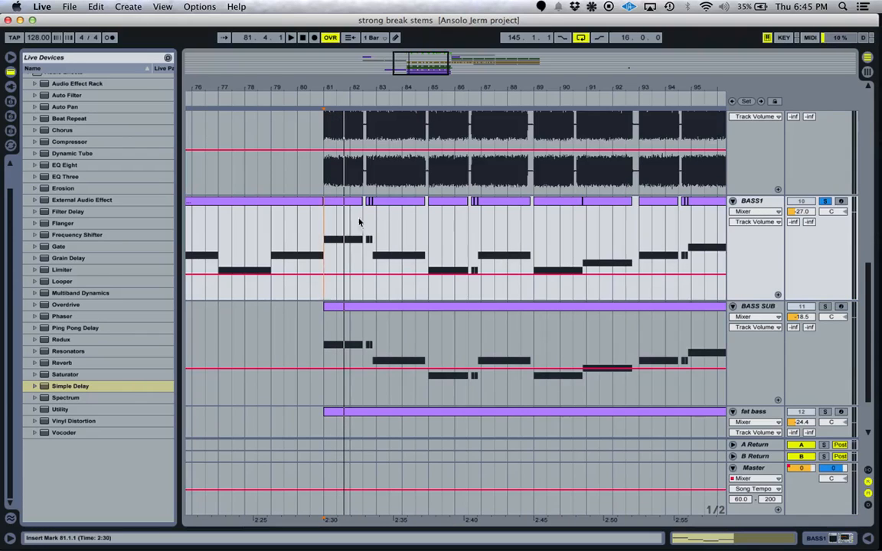
pyautogui.hscroll(2, 328, 234)
pyautogui.hscroll(5, 327, 234)
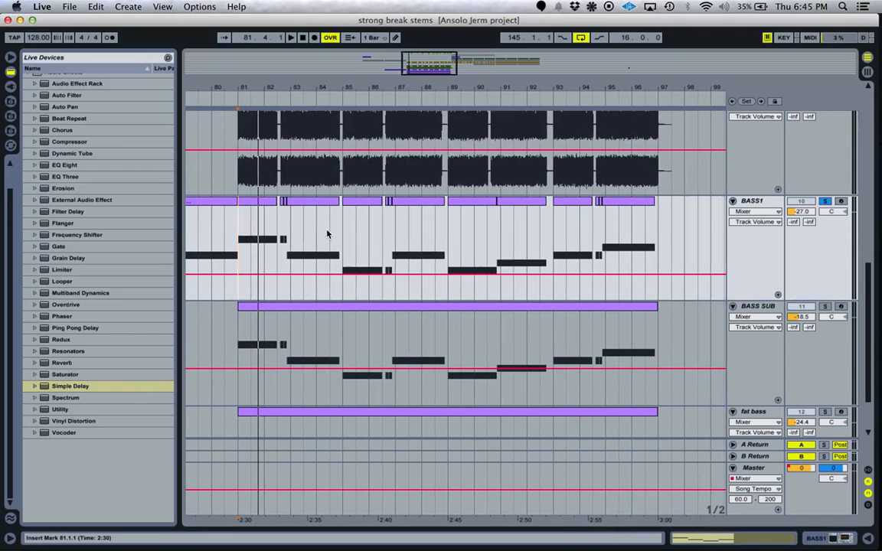
# - Show BASS1's device chain, hide it again and put the insert mark back at 81.1.1 on BASS1
pyautogui.doubleClick(763, 202)
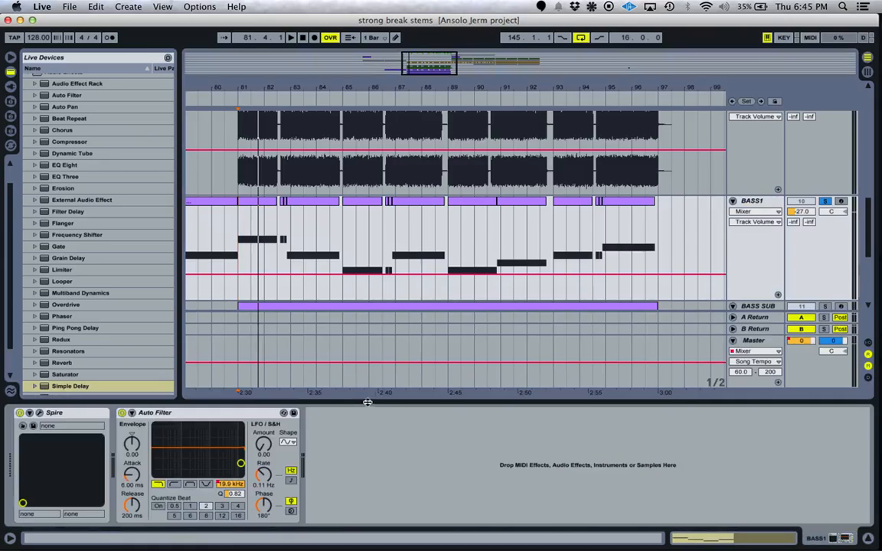
pyautogui.moveTo(367, 402); pyautogui.dragTo(389, 538)
pyautogui.hscroll(-7, 317, 305)
pyautogui.click(322, 177)
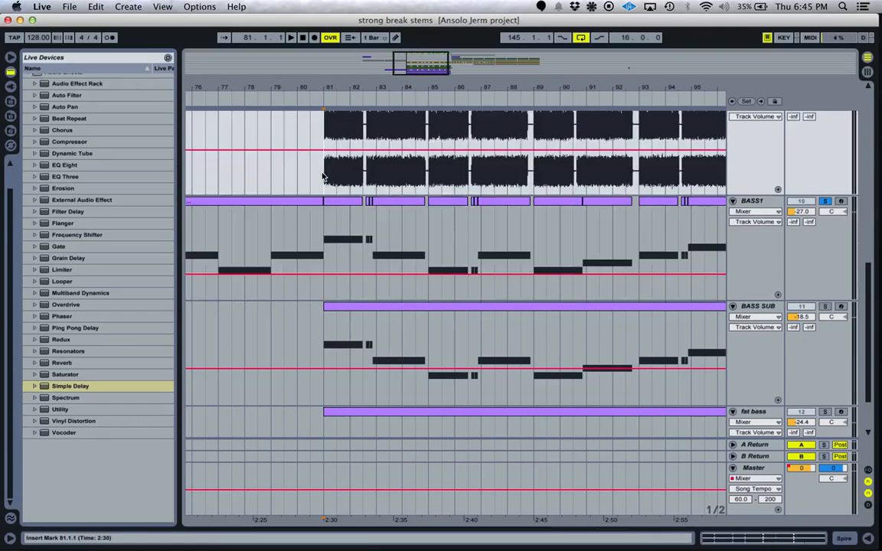
pyautogui.click(332, 239)
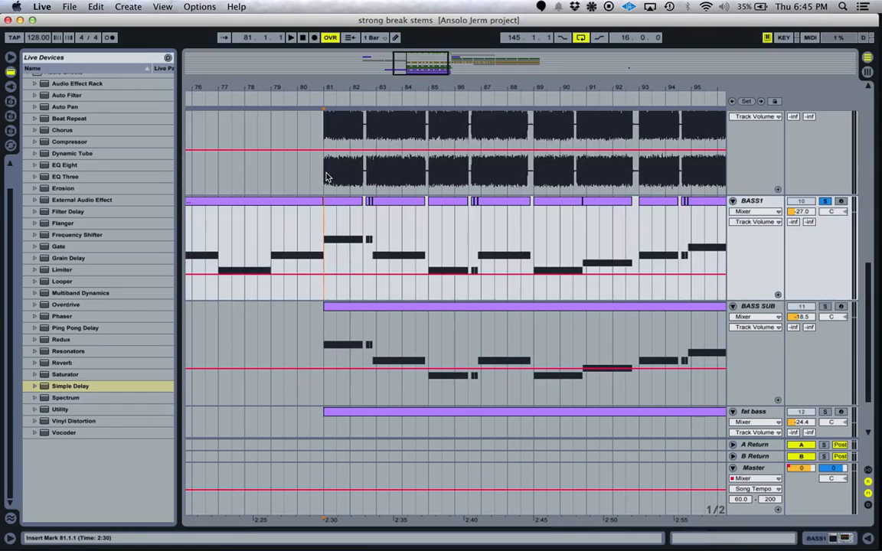
# - Solo the BASS SUB track and play it from 81.1.1
pyautogui.click(823, 306)
pyautogui.scroll(-2, 821, 310)
pyautogui.press('space')
# - Solo the fat bass track, play it from 81.1.1 and stop playback
pyautogui.click(825, 338)
pyautogui.click(321, 365)
pyautogui.press('space')
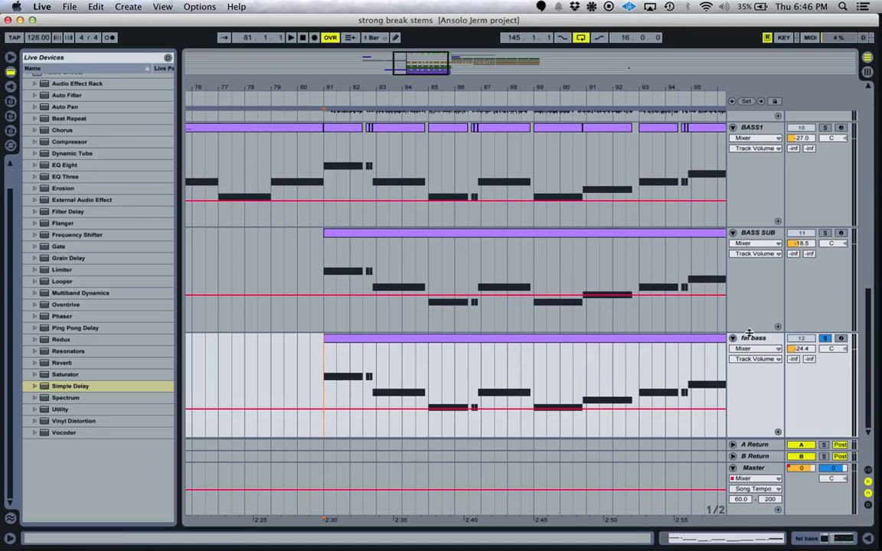
pyautogui.click(676, 341)
pyautogui.press('space')
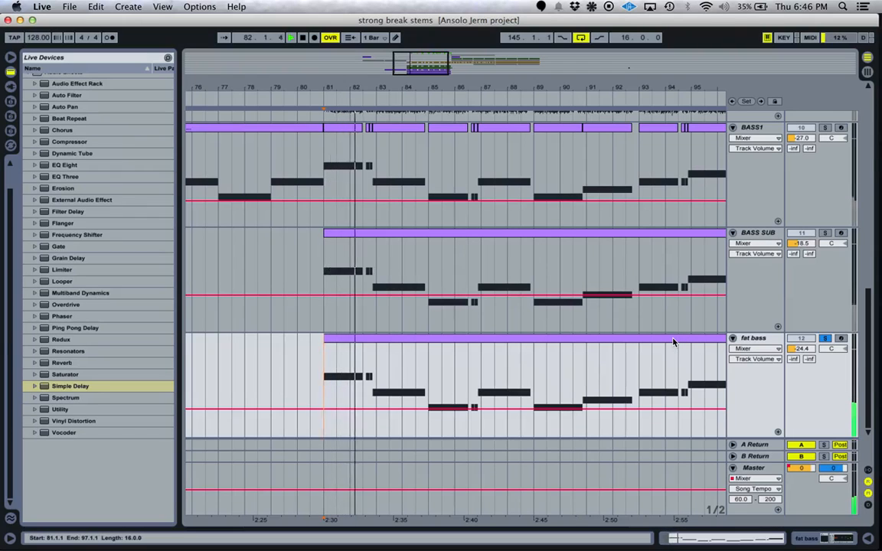
pyautogui.press('space')
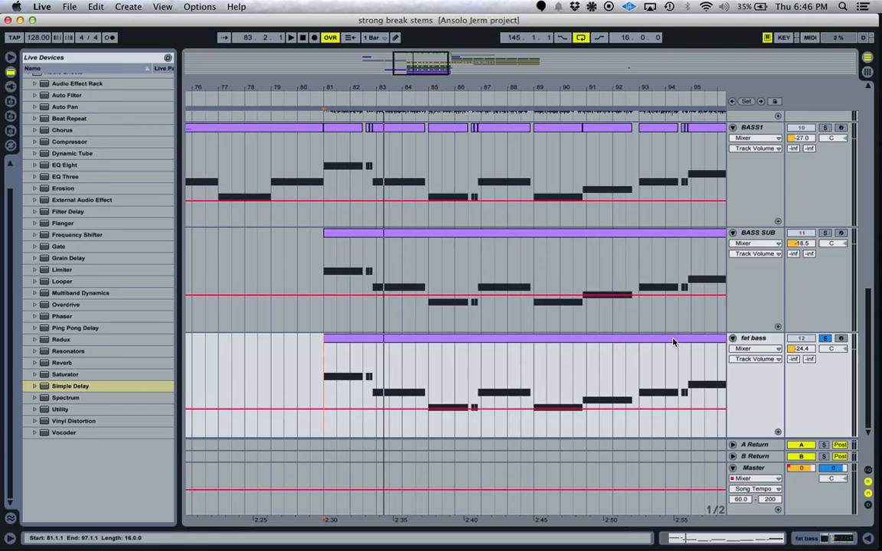
# - Open the recent set "STRONG REMIX2 reworking 2nd build.als" from the ansolo nick project
pyautogui.scroll(10, 672, 341)
pyautogui.hscroll(5, 570, 318)
pyautogui.click(69, 7)
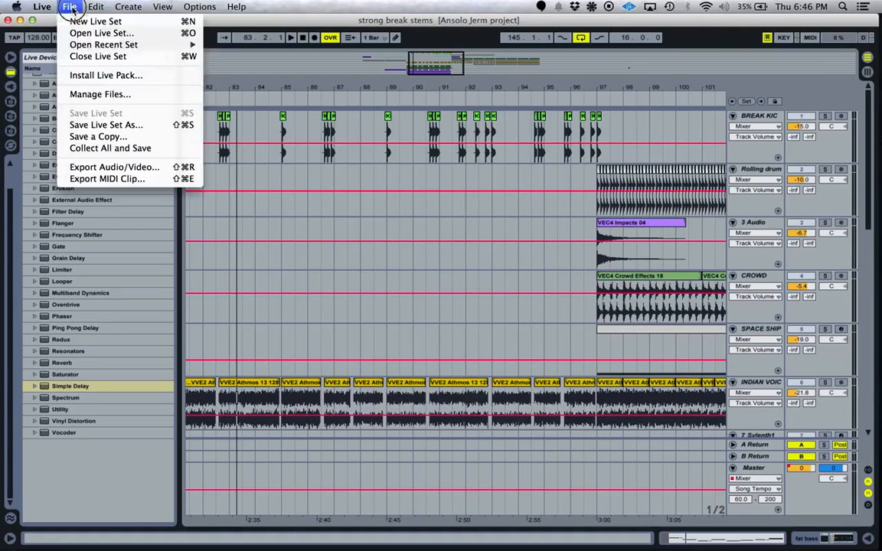
pyautogui.moveTo(103, 45)
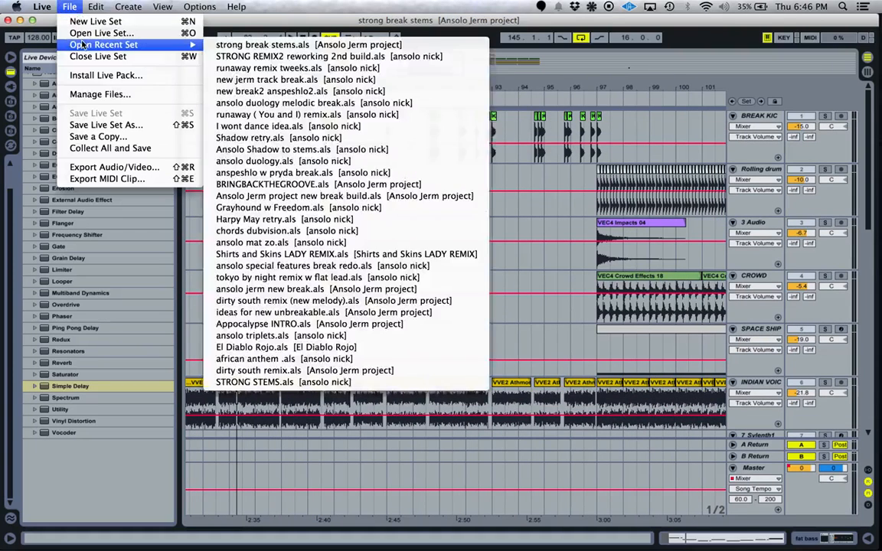
pyautogui.click(333, 57)
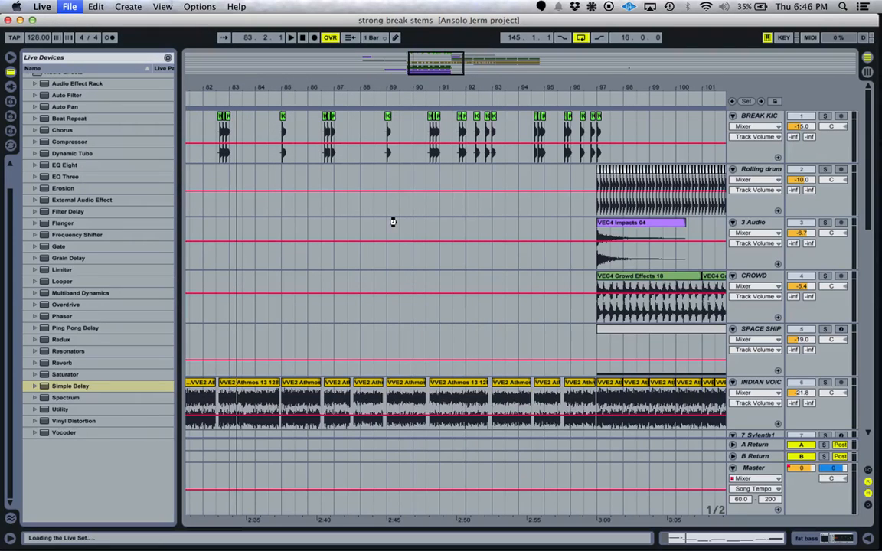